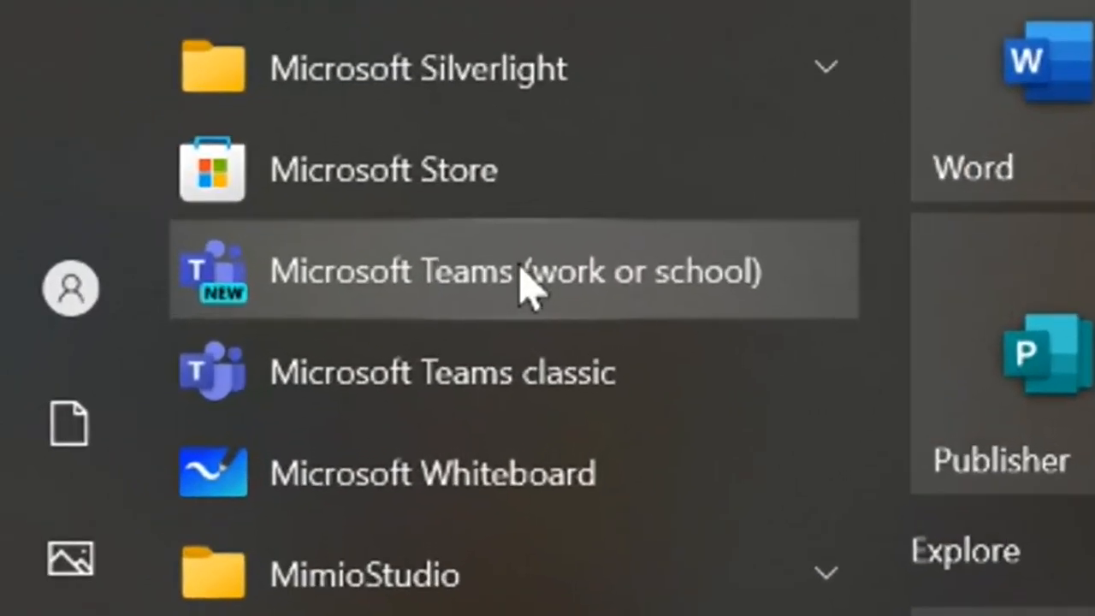
Launch the installed Microsoft Teams (work or school) app and close its window.
{"action": "left_click", "coordinate": [654, 311]}
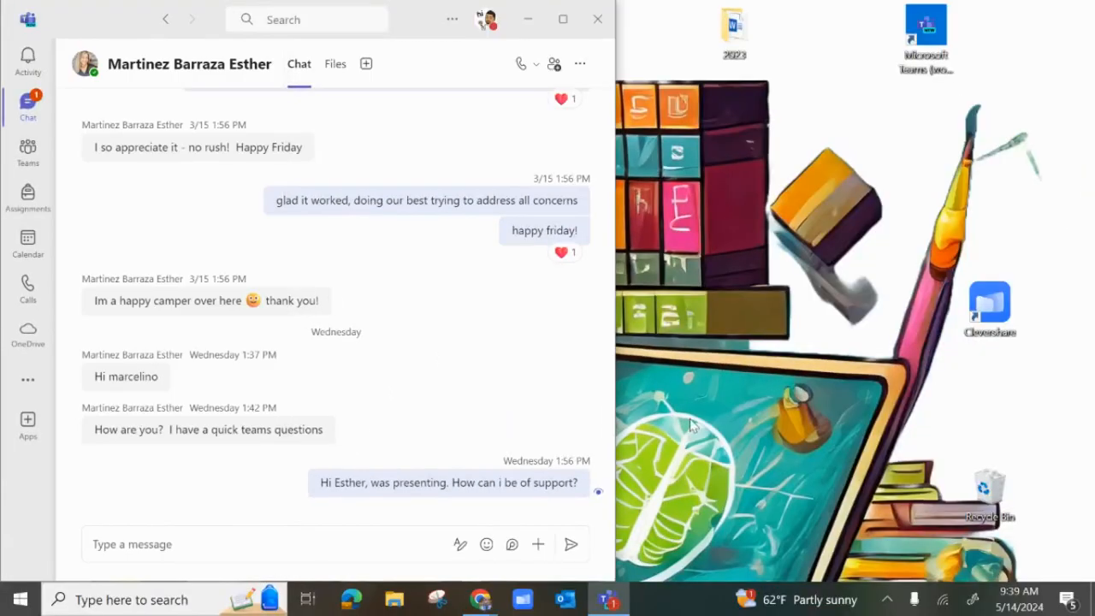
{"action": "left_click", "coordinate": [597, 19]}
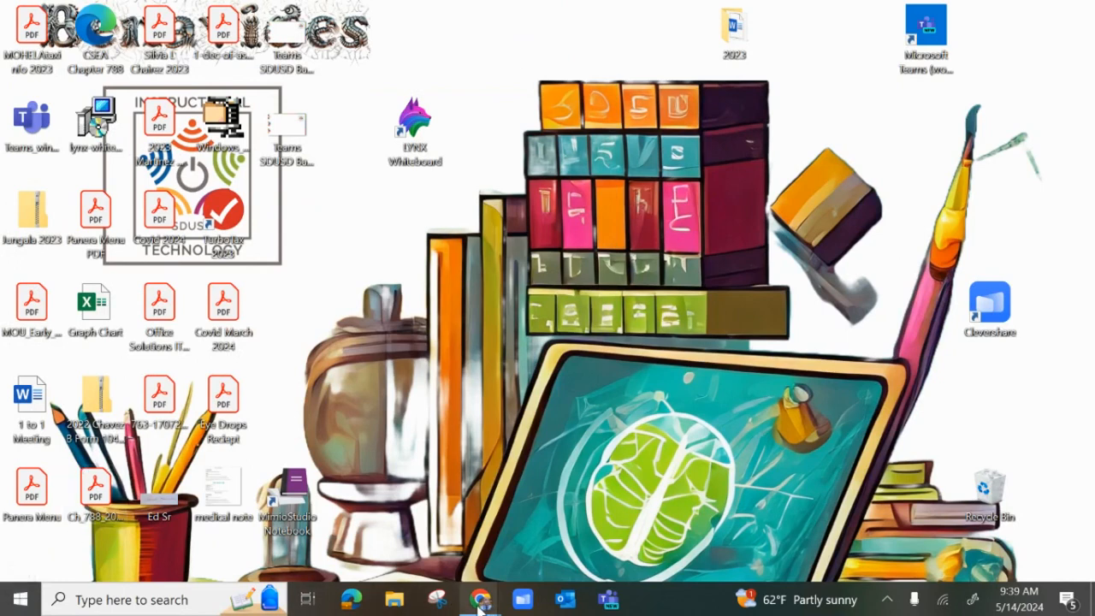
Switch to Chrome and load teams.microsoft.com in a new tab.
{"action": "mouse_move", "coordinate": [480, 599]}
{"action": "left_click", "coordinate": [503, 564]}
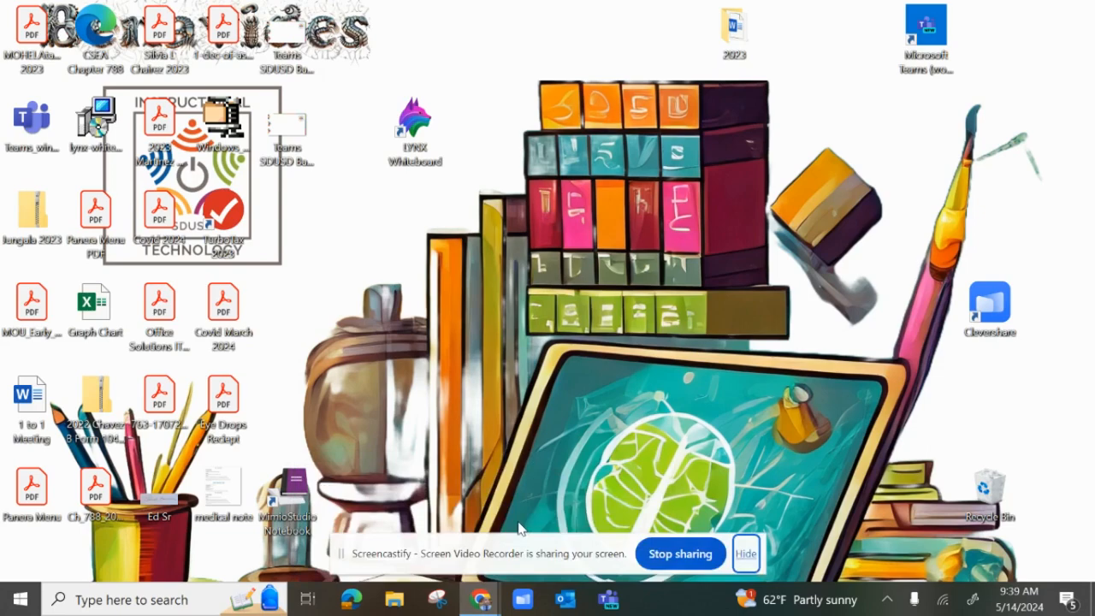
{"action": "left_click", "coordinate": [386, 526]}
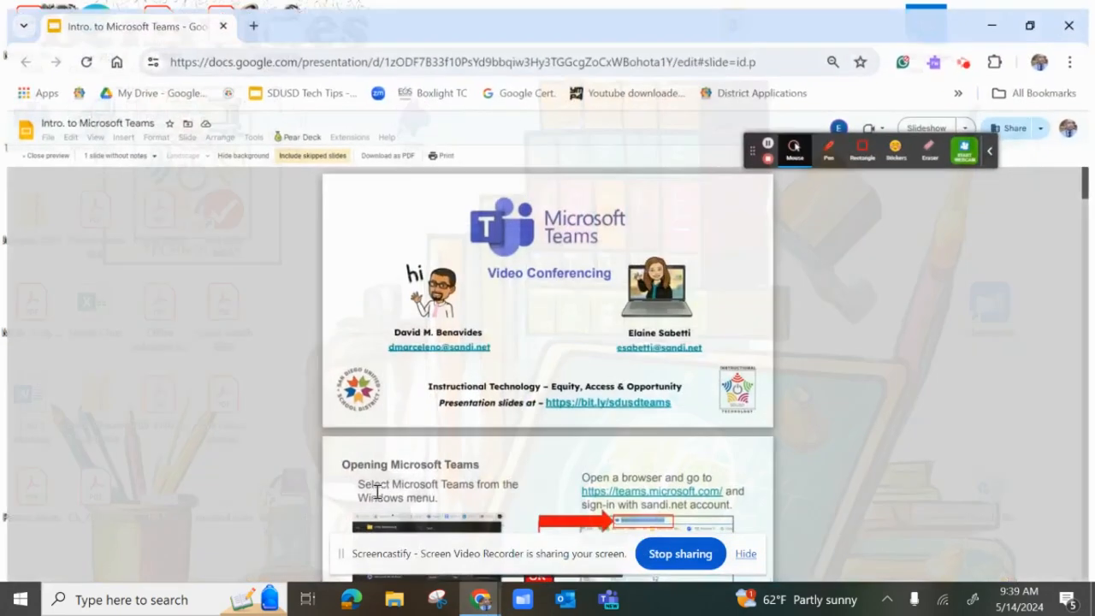
{"action": "left_click", "coordinate": [234, 17]}
{"action": "type", "text": "team"}
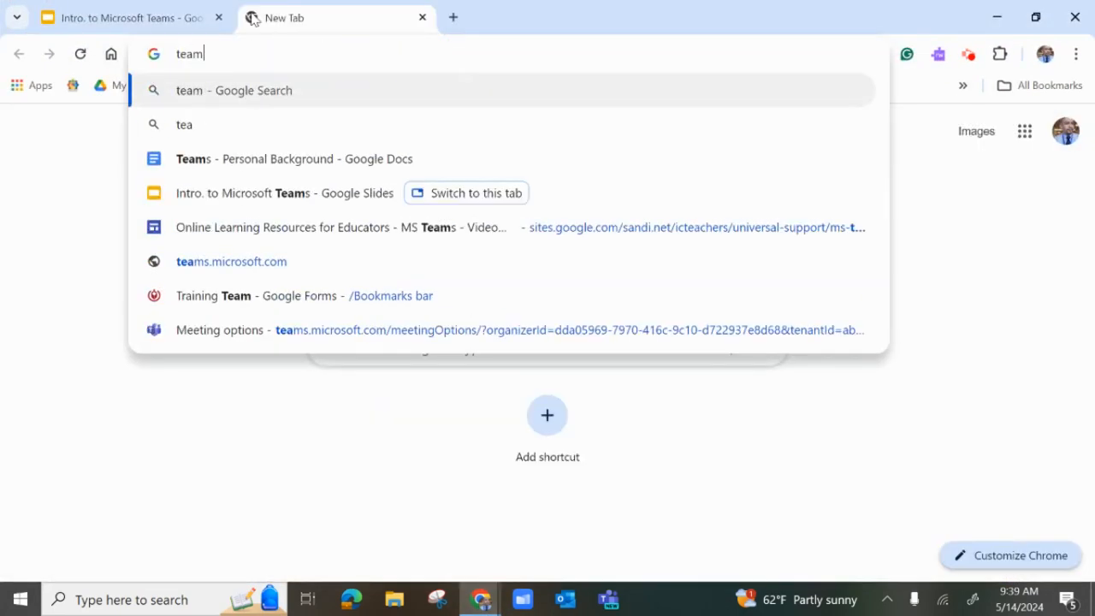
{"action": "type", "text": "s.micr"}
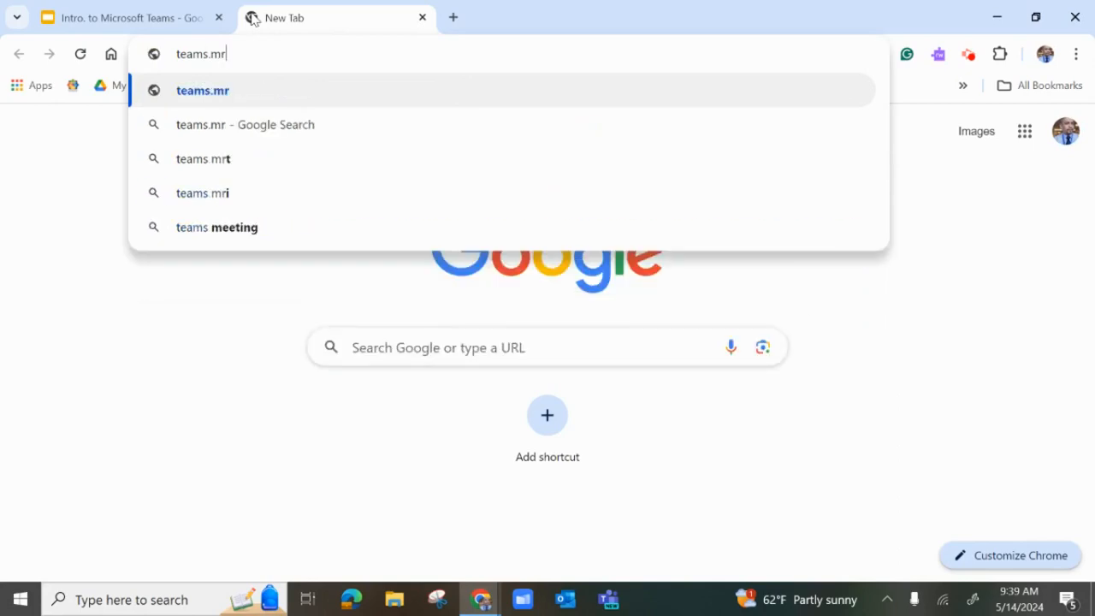
{"action": "key", "text": "BackSpace"}
{"action": "type", "text": "icrosoft"}
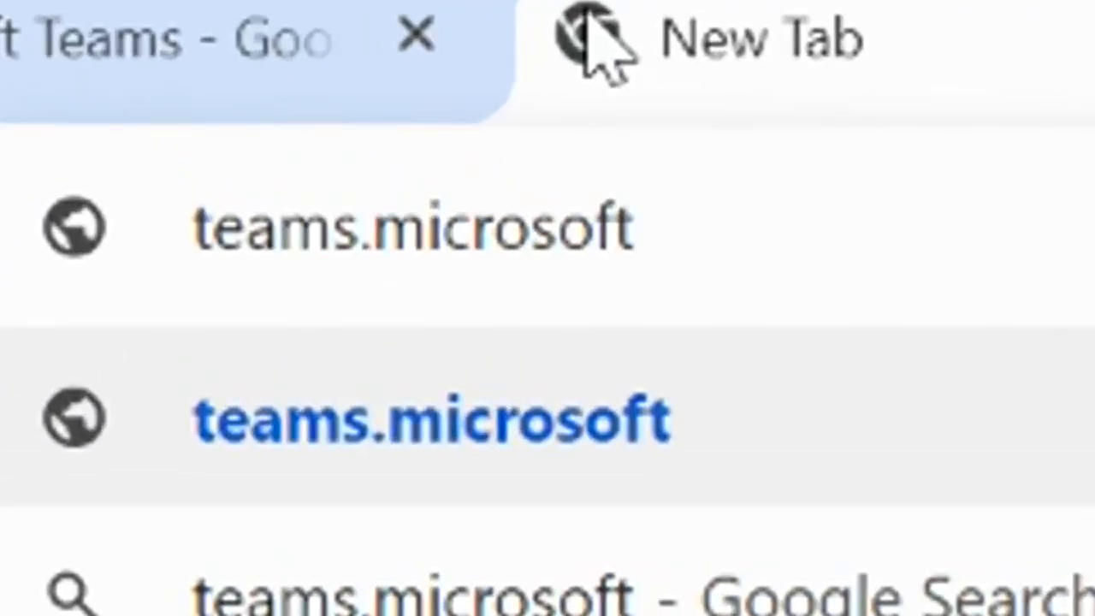
{"action": "type", "text": ".com"}
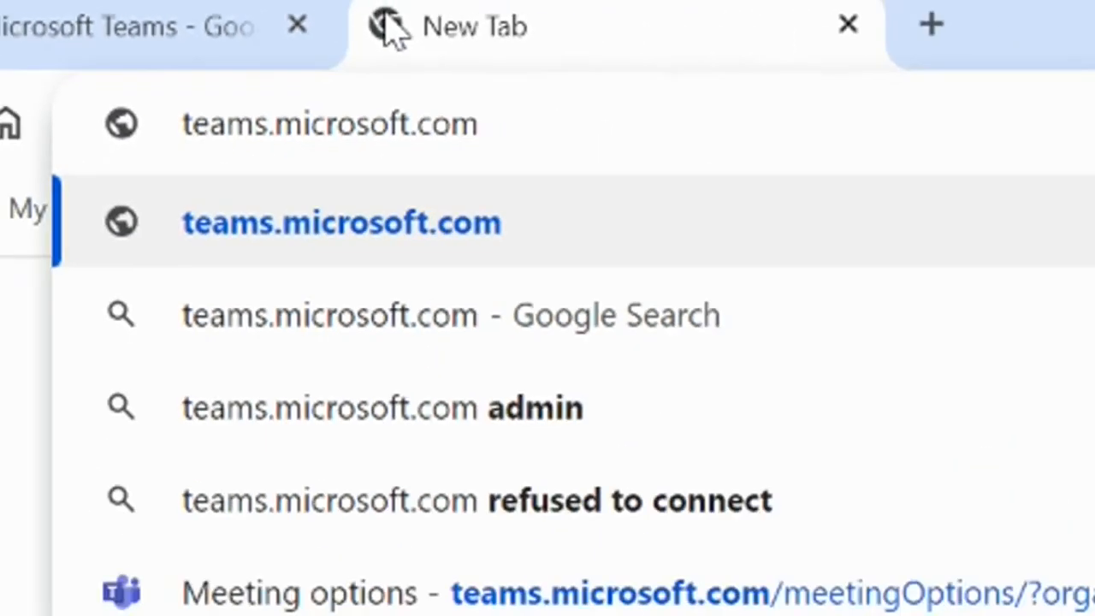
{"action": "key", "text": "Return"}
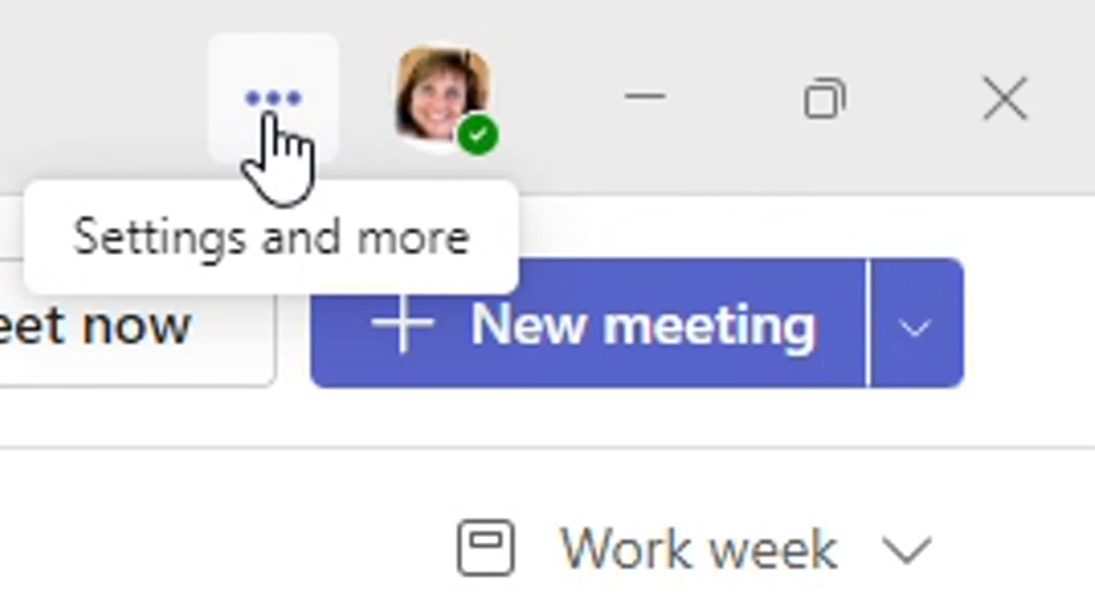
Open the Teams calendar and look over the available new meeting templates without choosing one.
{"action": "left_click", "coordinate": [270, 120]}
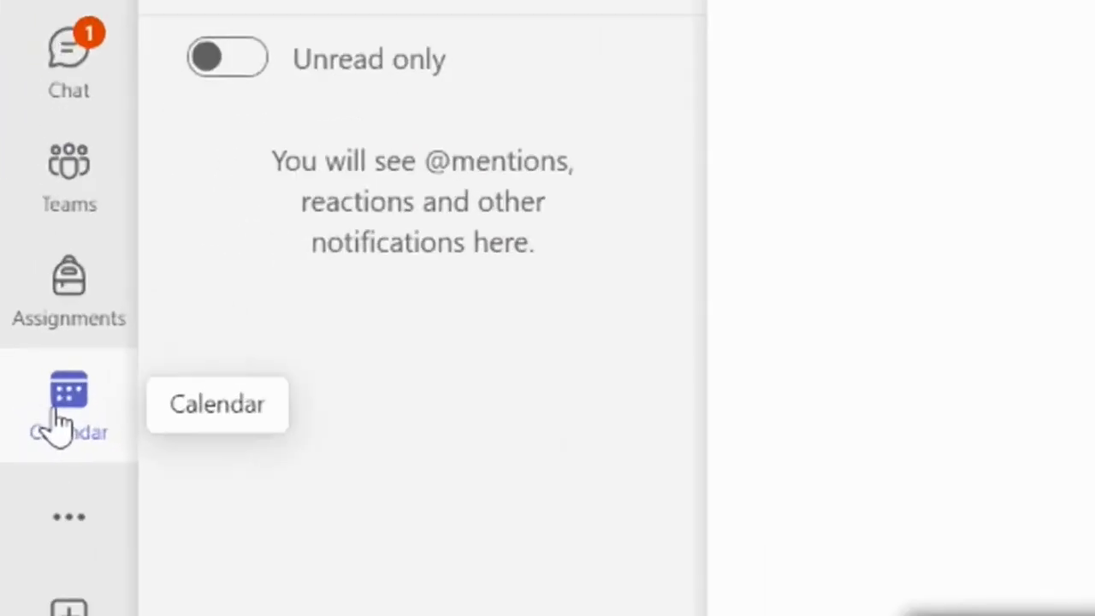
{"action": "left_click", "coordinate": [60, 419]}
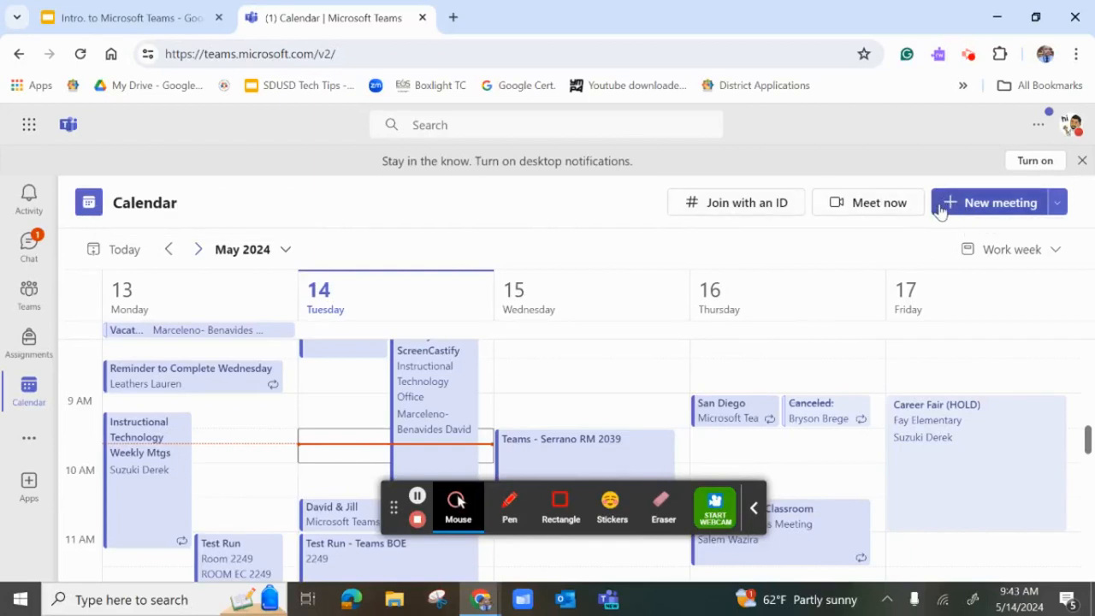
{"action": "left_click", "coordinate": [1058, 206]}
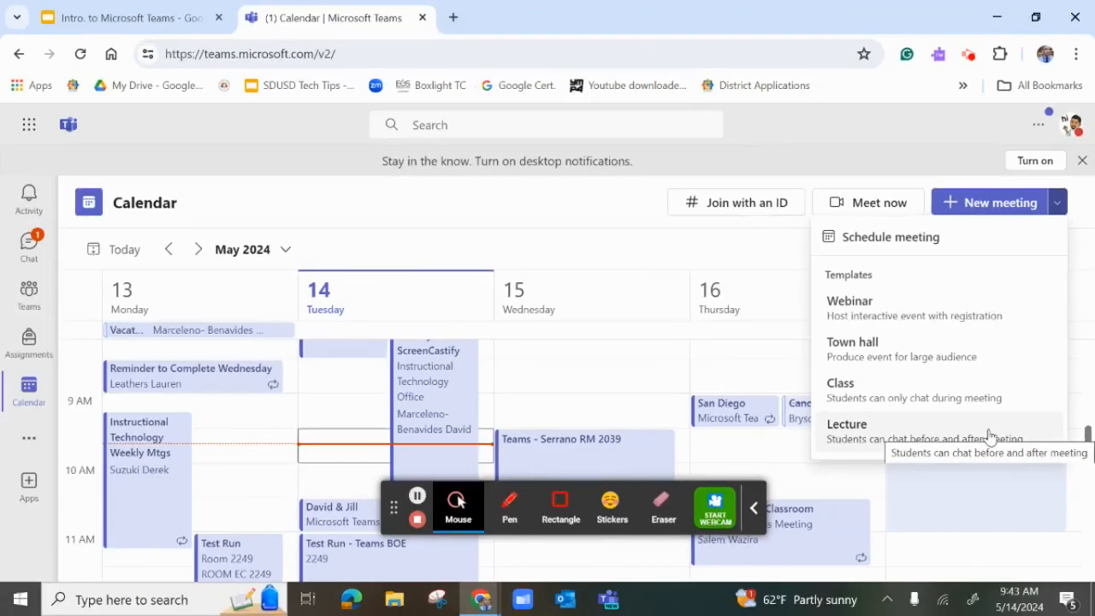
{"action": "left_click", "coordinate": [751, 254]}
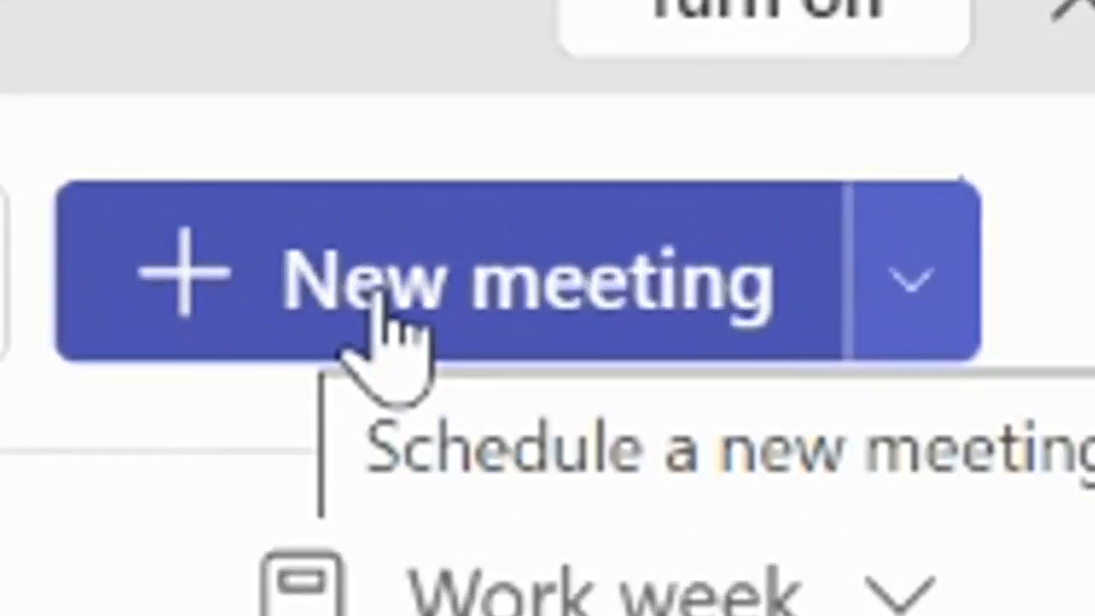
Start a new meeting titled "Sample Meeting" on 5/15/2024 at 10:00 AM with one colleague as required attendee.
{"action": "left_click", "coordinate": [374, 296]}
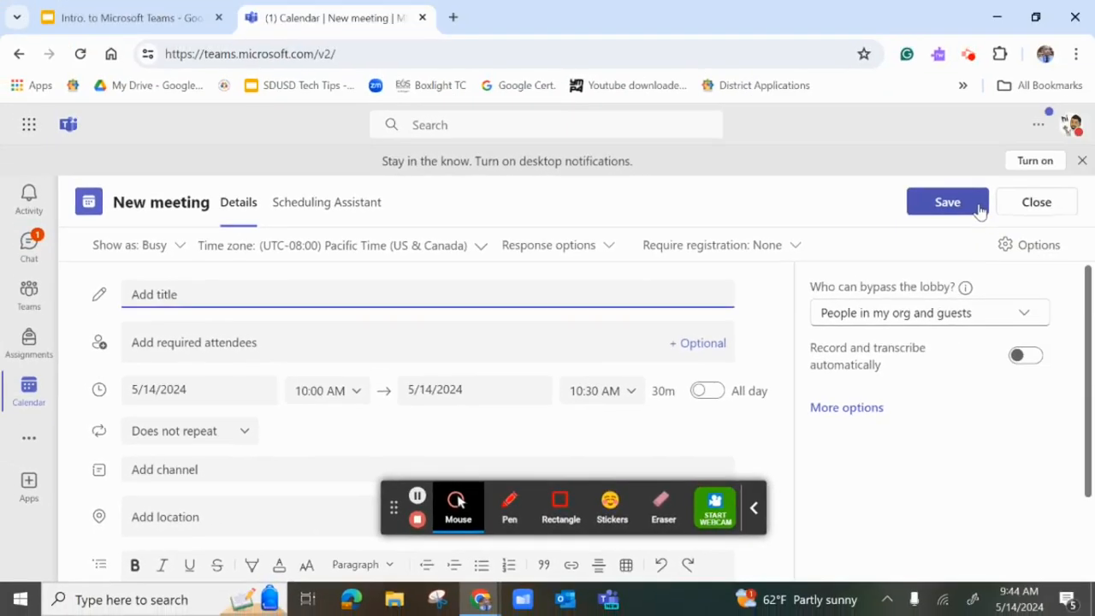
{"action": "type", "text": "Sample Meeting"}
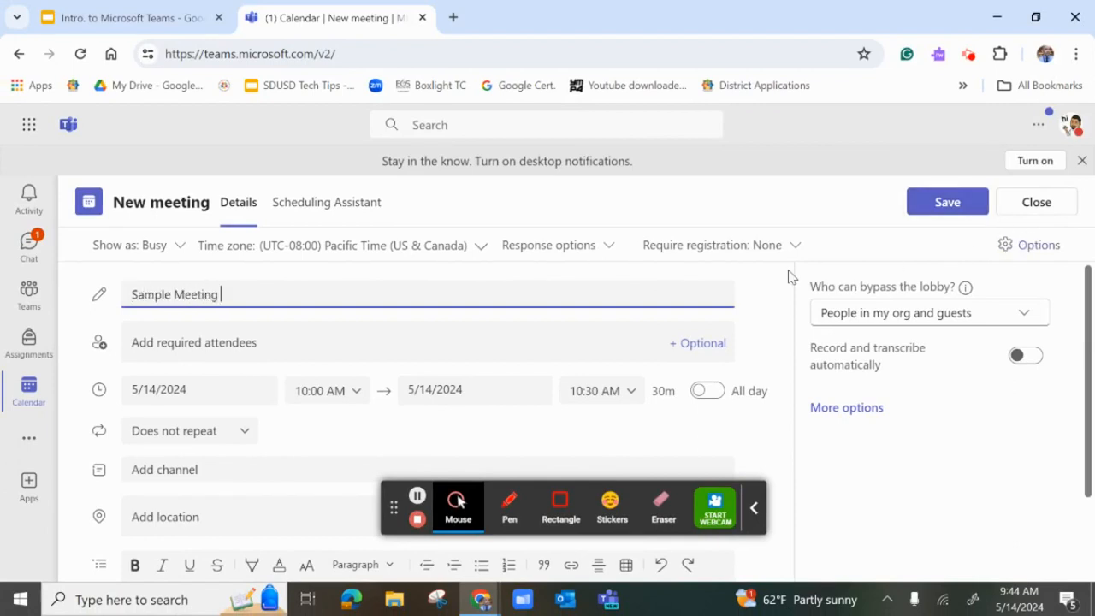
{"action": "left_click", "coordinate": [336, 338]}
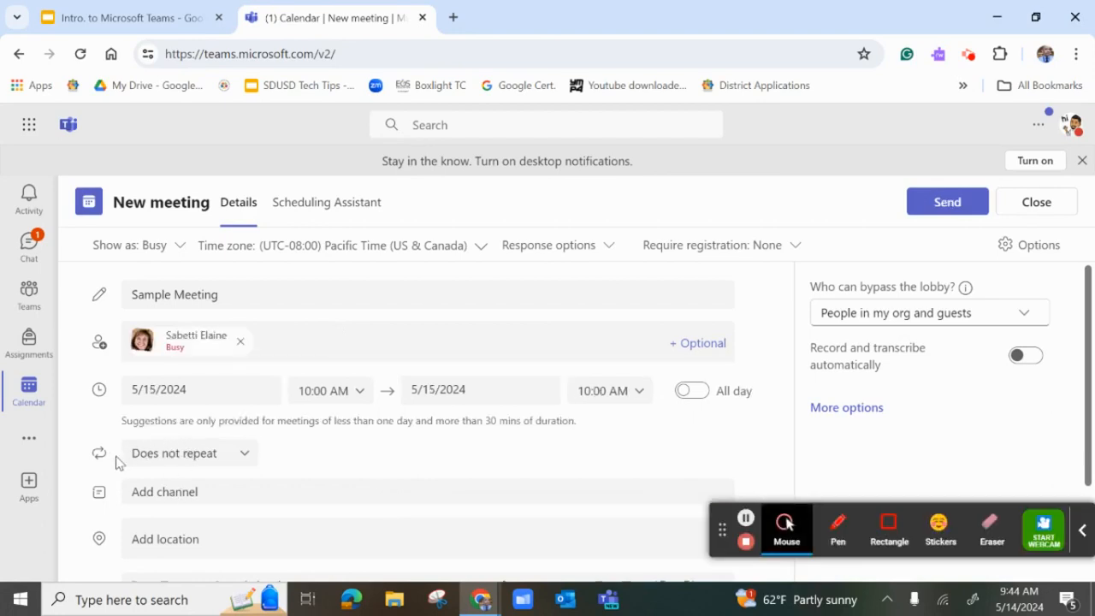
Look over the meeting's recurrence choices and enter "Sample Meeting" as its details text.
{"action": "left_click", "coordinate": [238, 467]}
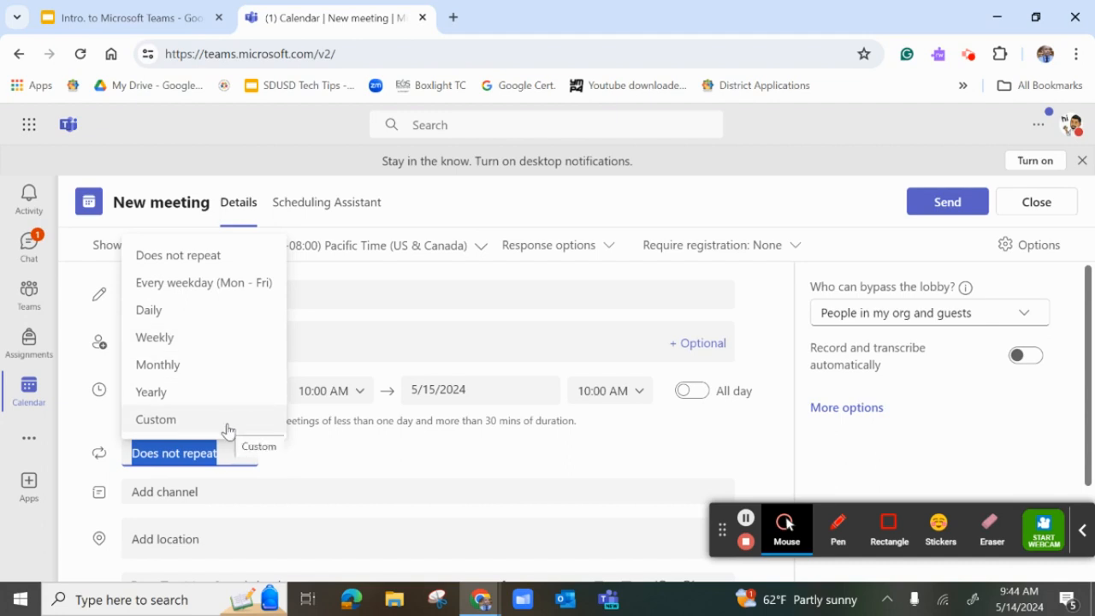
{"action": "left_click_drag", "start_coordinate": [1088, 366], "coordinate": [1093, 491]}
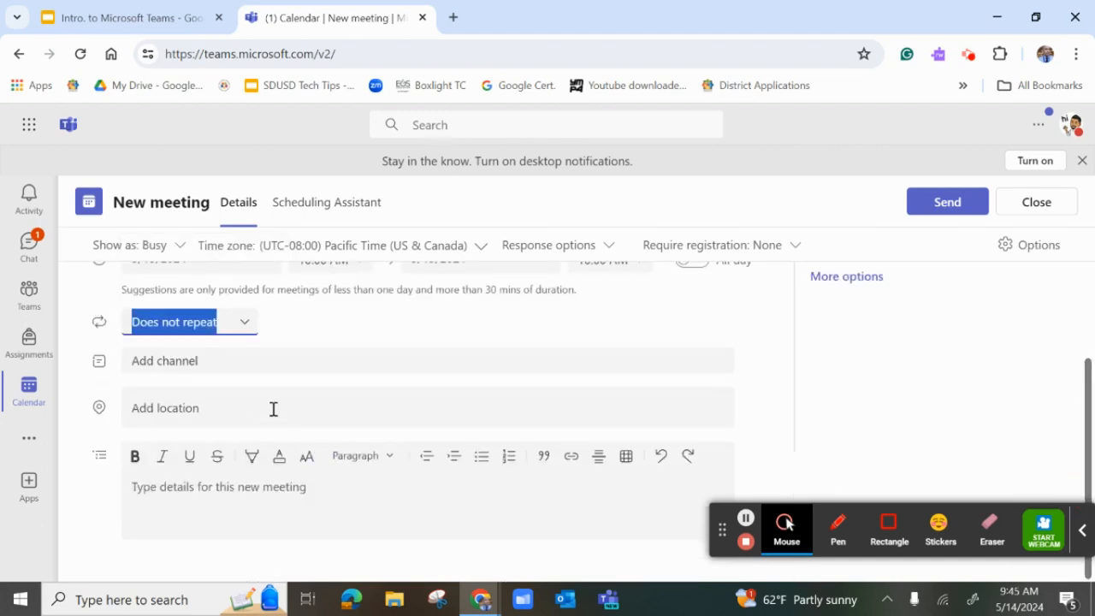
{"action": "left_click", "coordinate": [211, 502]}
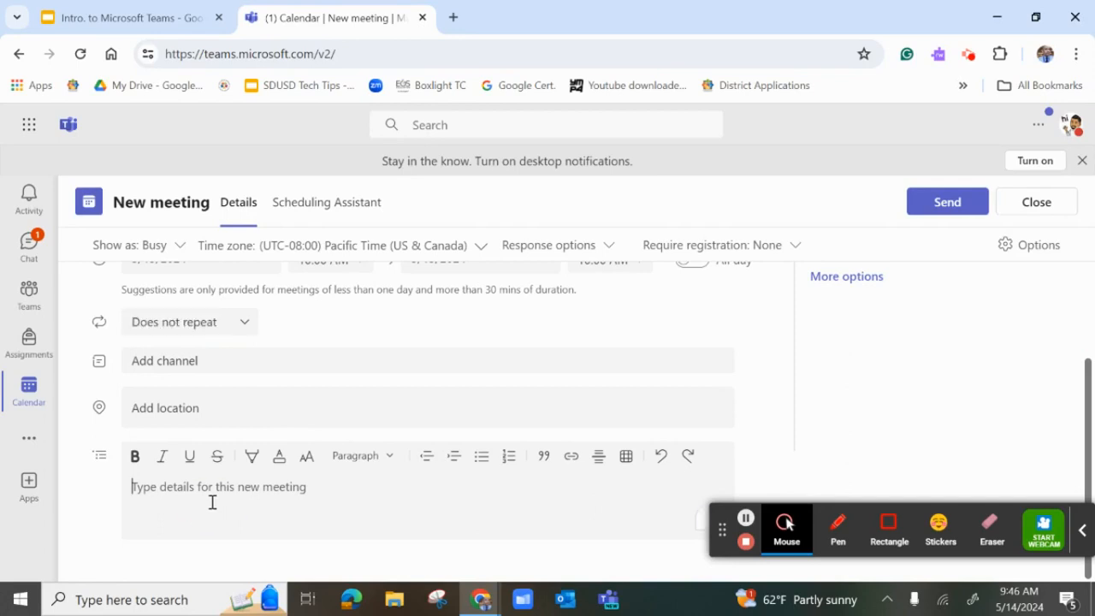
{"action": "type", "text": "SAmple"}
{"action": "key", "text": "BackSpace"}
{"action": "key", "text": "BackSpace"}
{"action": "key", "text": "BackSpace"}
{"action": "key", "text": "BackSpace"}
{"action": "key", "text": "BackSpace"}
{"action": "type", "text": "ample "}
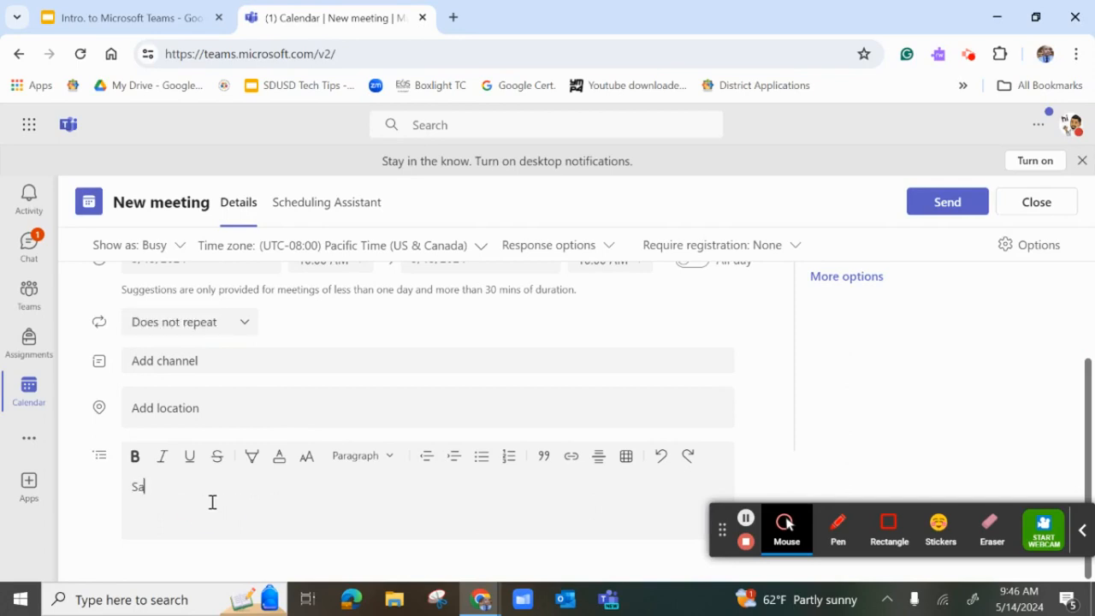
{"action": "type", "text": "Meeting"}
Set who can bypass the lobby to "Only organizers and co-organizers".
{"action": "scroll", "coordinate": [1092, 318], "scroll_direction": "up", "scroll_amount": 2}
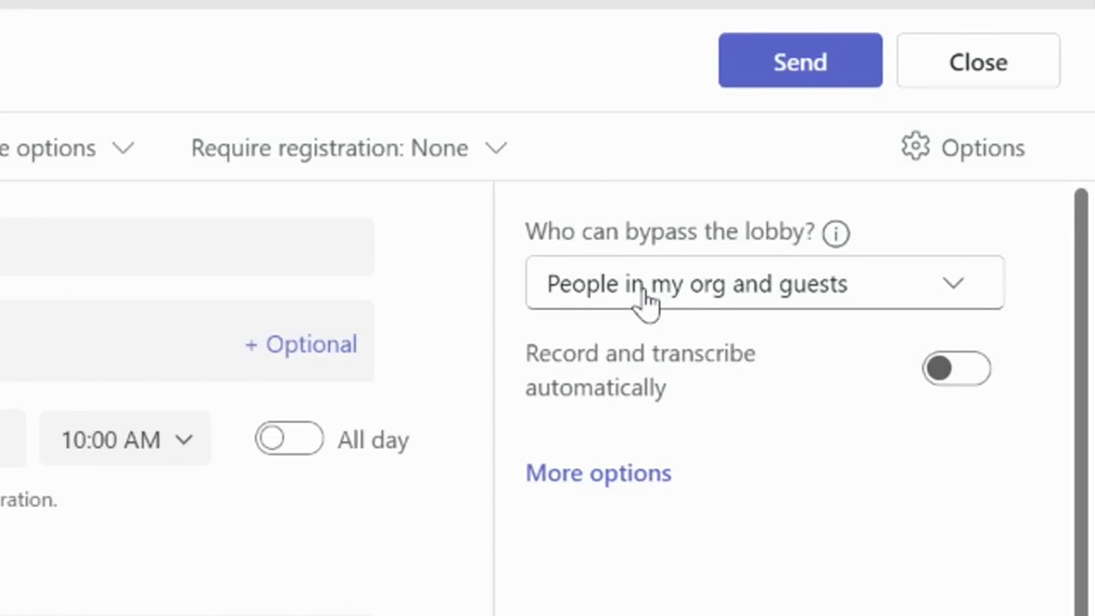
{"action": "left_click", "coordinate": [964, 289]}
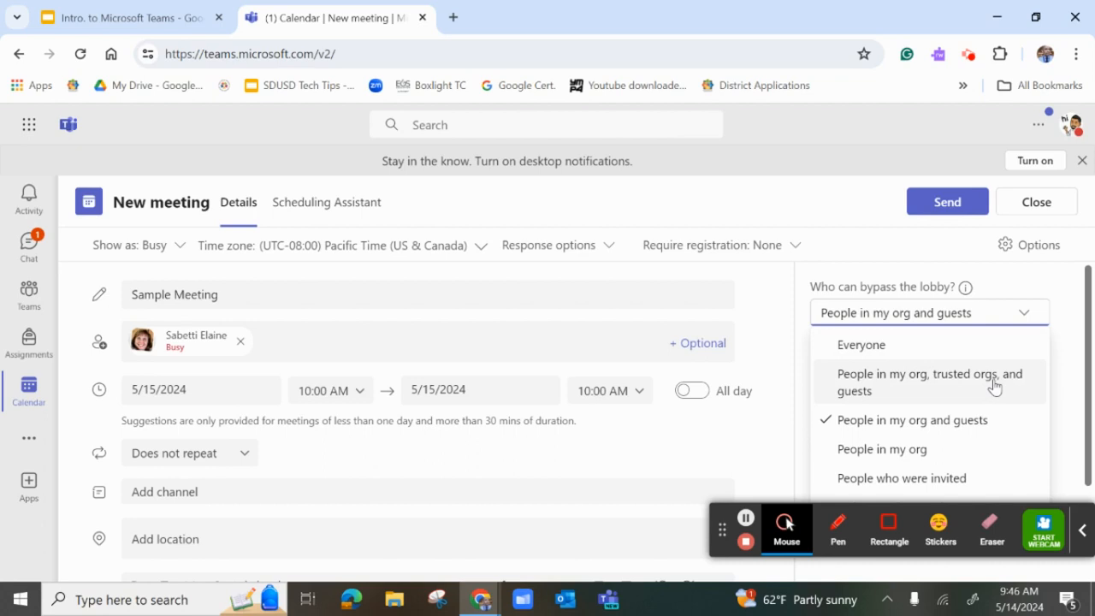
{"action": "scroll", "coordinate": [994, 385], "scroll_direction": "down", "scroll_amount": 1}
{"action": "left_click_drag", "start_coordinate": [1093, 409], "coordinate": [1093, 428]}
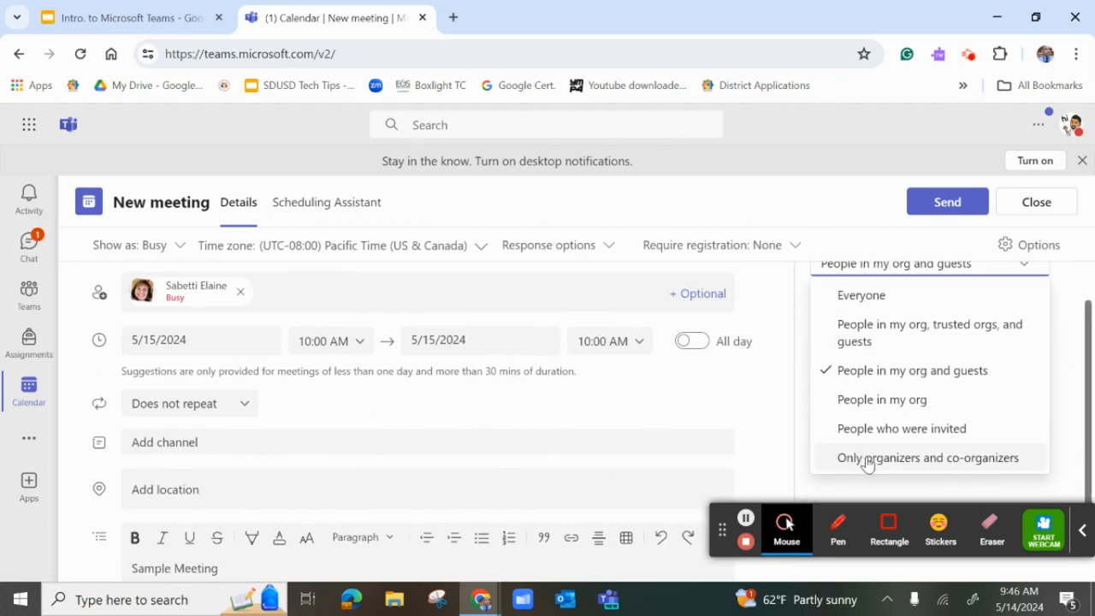
{"action": "left_click", "coordinate": [985, 462]}
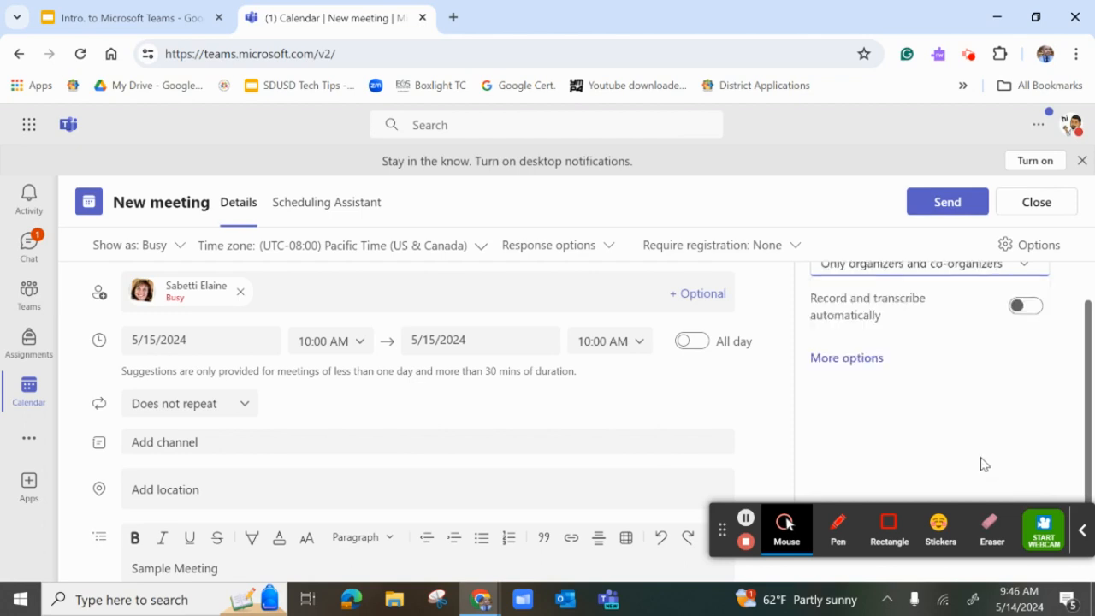
Open the meeting's additional options and go through the security and audio & video settings down to Engagement.
{"action": "scroll", "coordinate": [1089, 386], "scroll_direction": "up", "scroll_amount": 2}
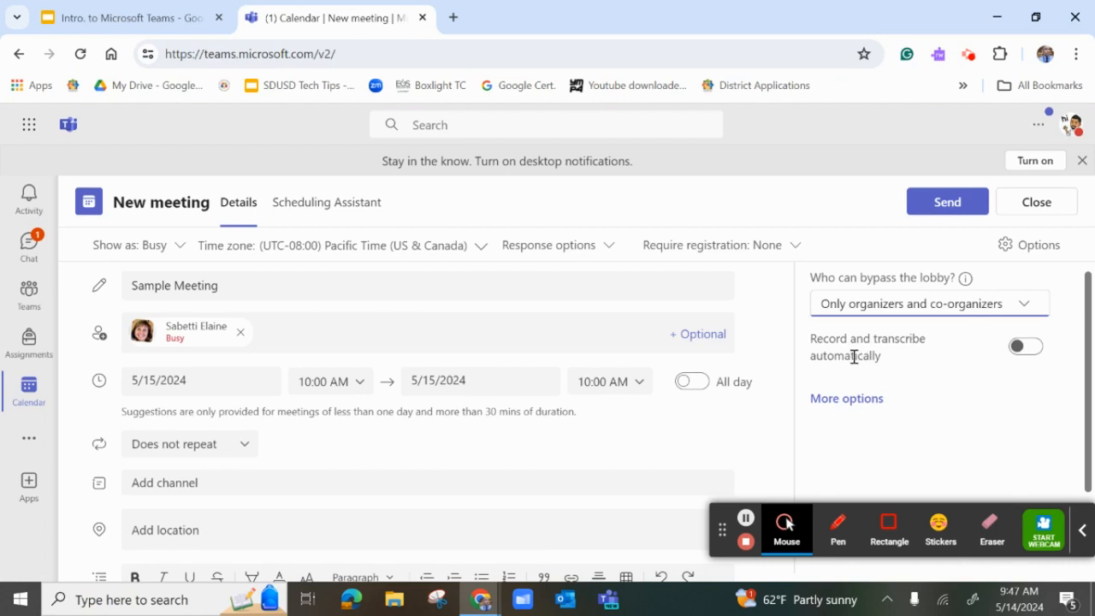
{"action": "left_click", "coordinate": [846, 399]}
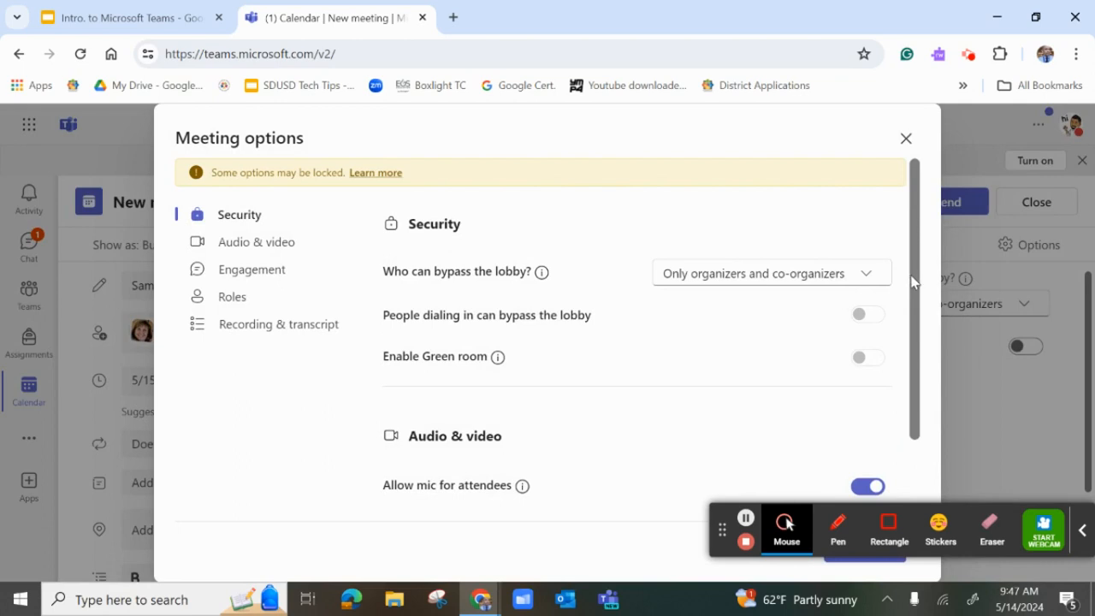
{"action": "left_click_drag", "start_coordinate": [912, 282], "coordinate": [913, 233]}
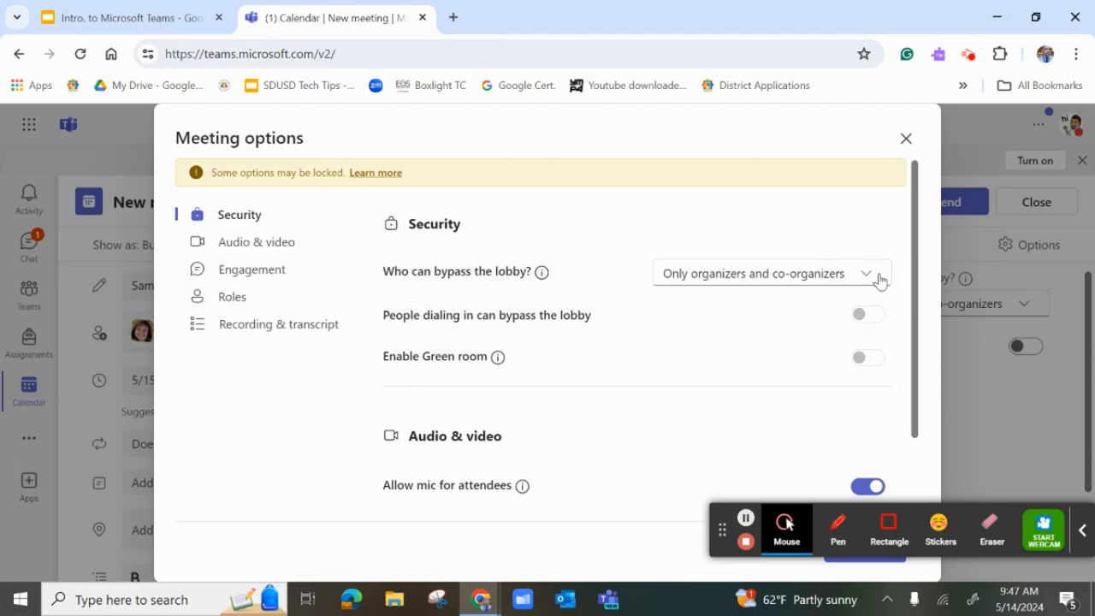
{"action": "left_click_drag", "start_coordinate": [916, 265], "coordinate": [919, 337]}
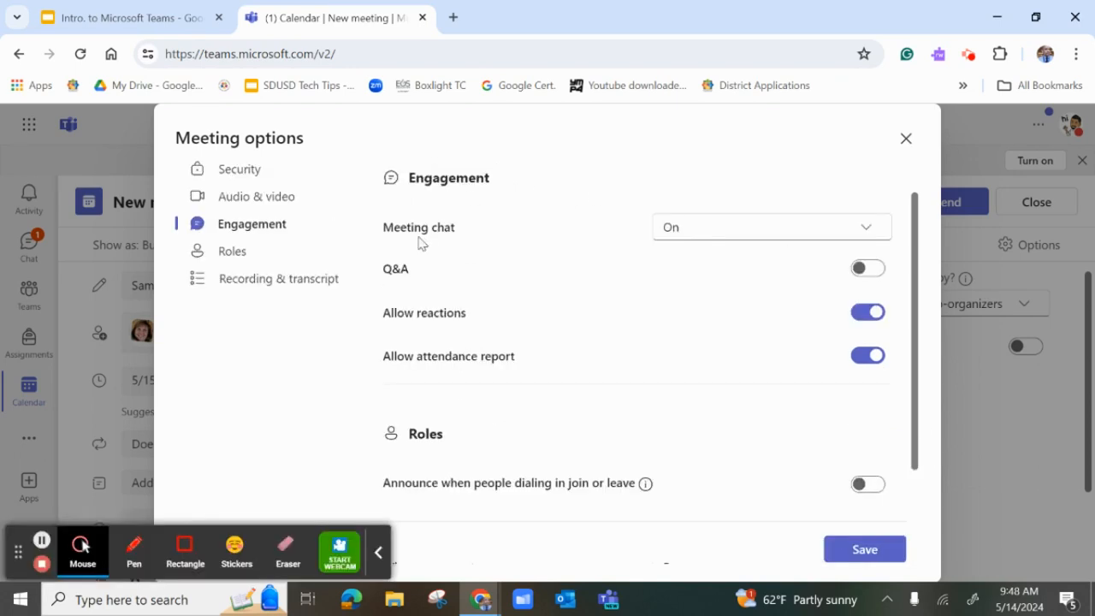
Look over the meeting chat choices and switch Q&A on and back off.
{"action": "left_click", "coordinate": [868, 229]}
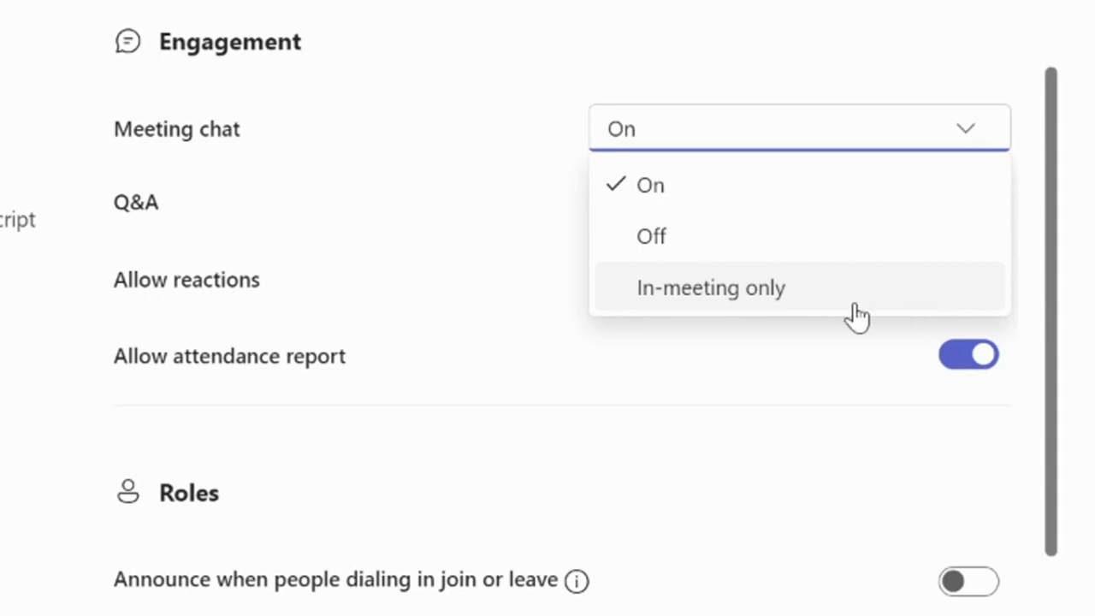
{"action": "left_click", "coordinate": [281, 195]}
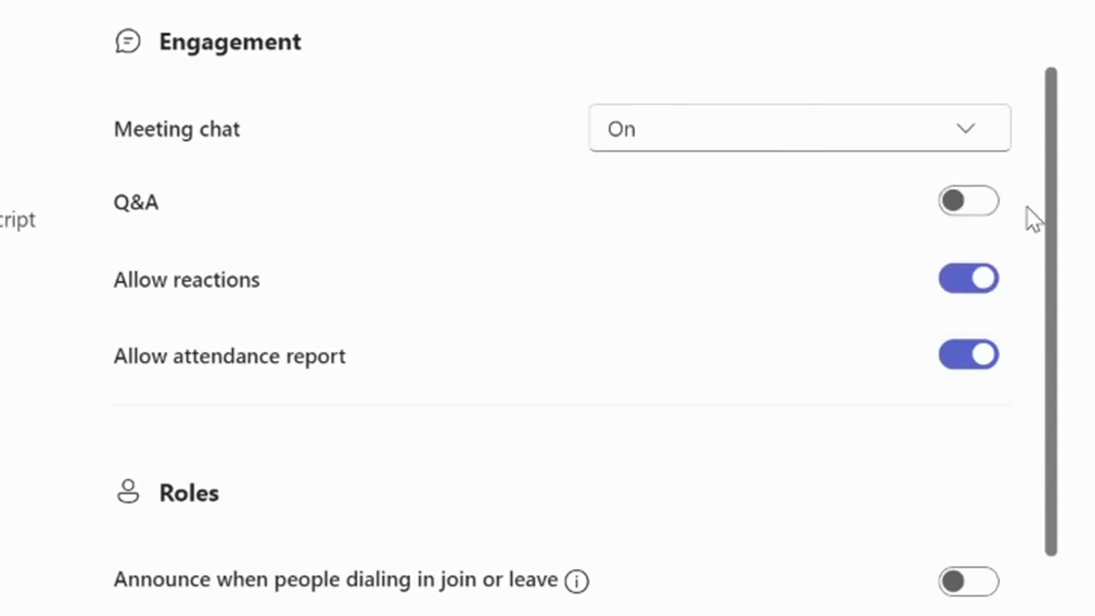
{"action": "left_click", "coordinate": [952, 212]}
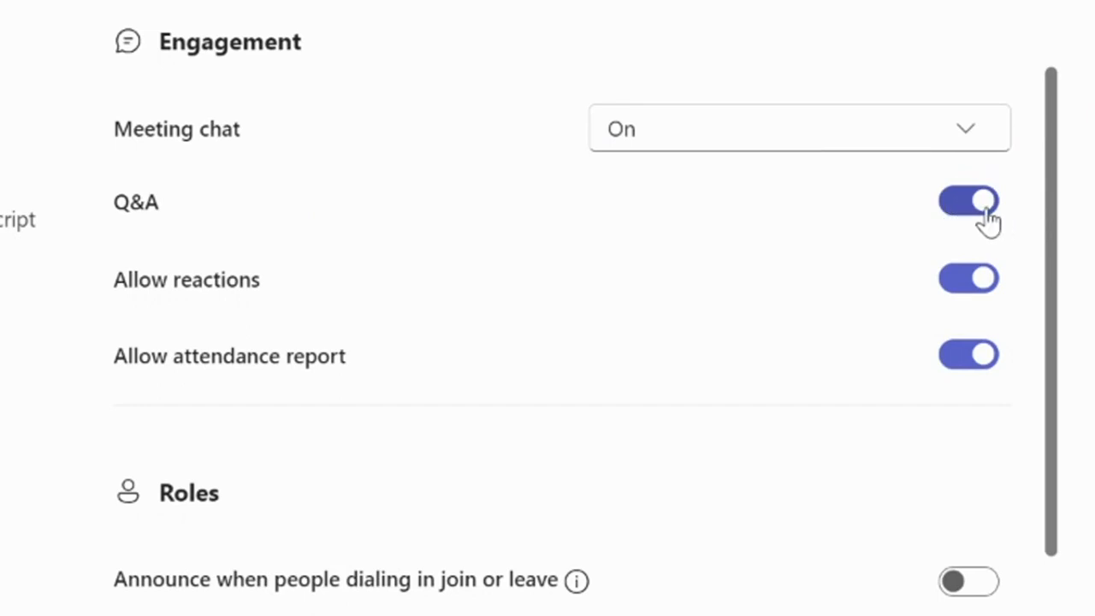
{"action": "left_click", "coordinate": [988, 221]}
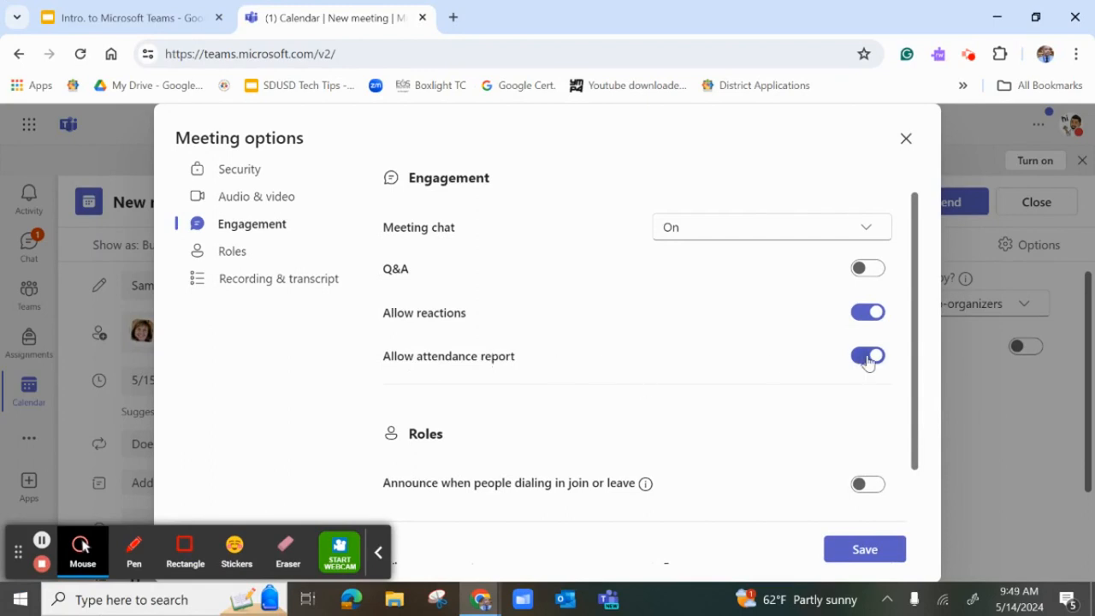
Under Roles, enable the announcement when people dialing in join or leave.
{"action": "left_click", "coordinate": [915, 389]}
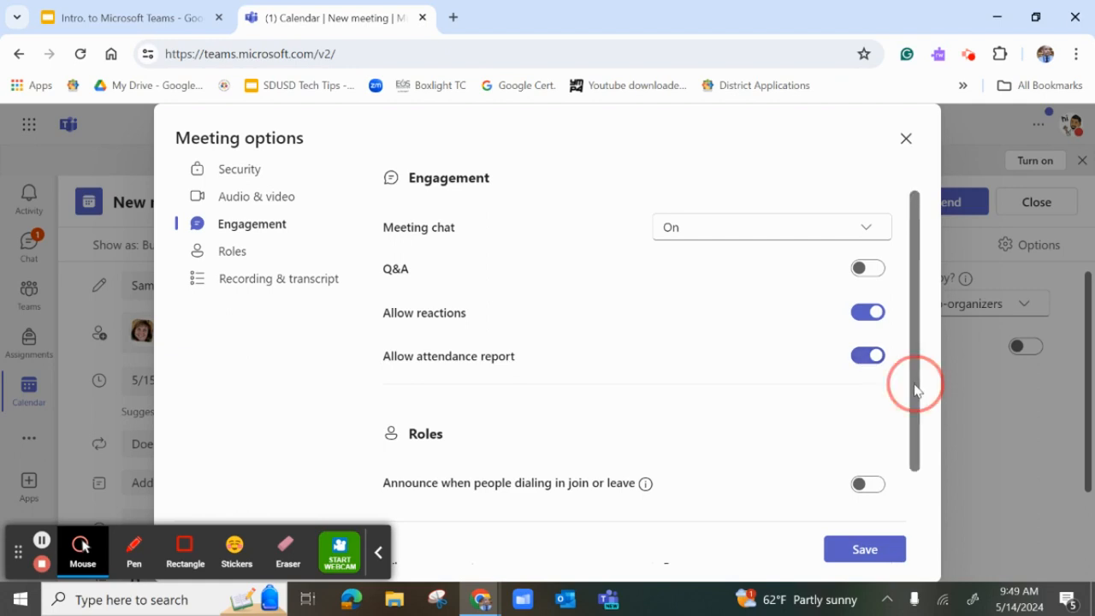
{"action": "scroll", "coordinate": [916, 385], "scroll_direction": "down", "scroll_amount": 3}
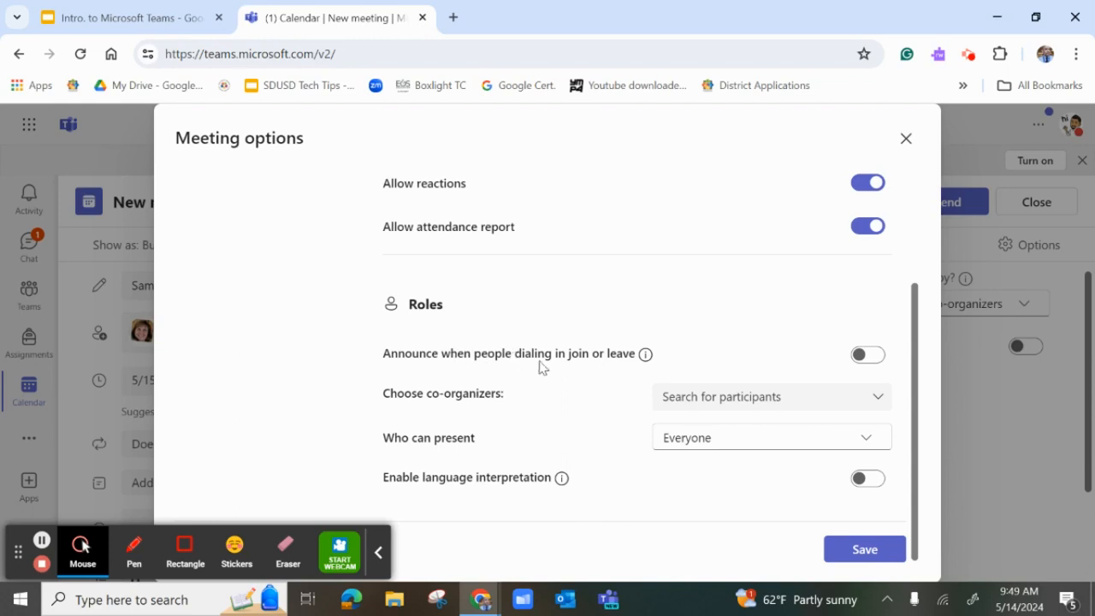
{"action": "mouse_move", "coordinate": [645, 353]}
{"action": "left_click", "coordinate": [868, 355]}
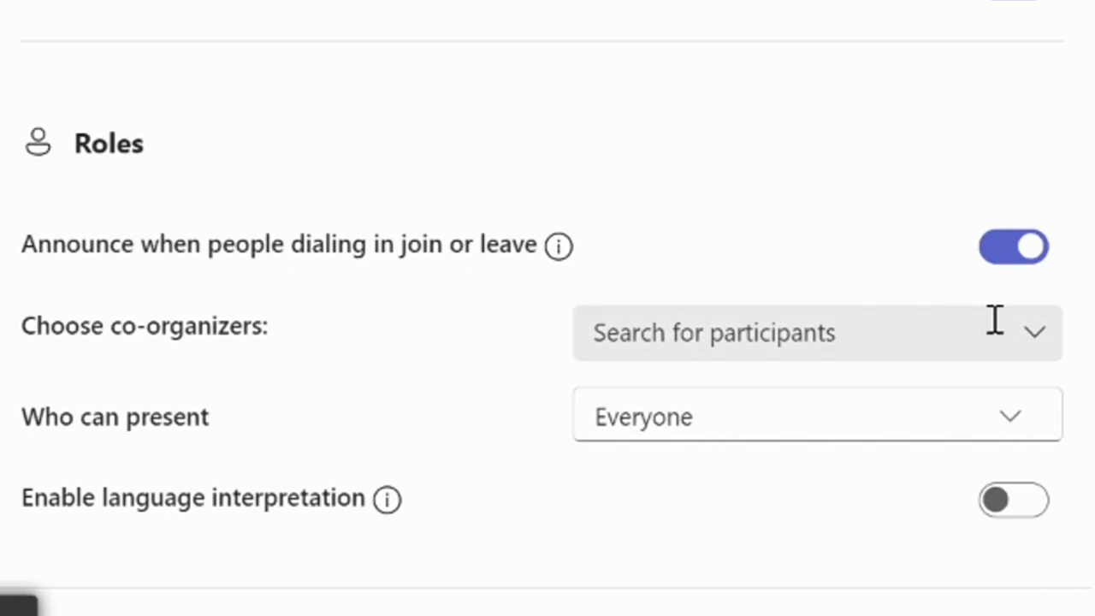
Add the invited attendee as a co-organizer of the meeting.
{"action": "left_click", "coordinate": [1027, 342]}
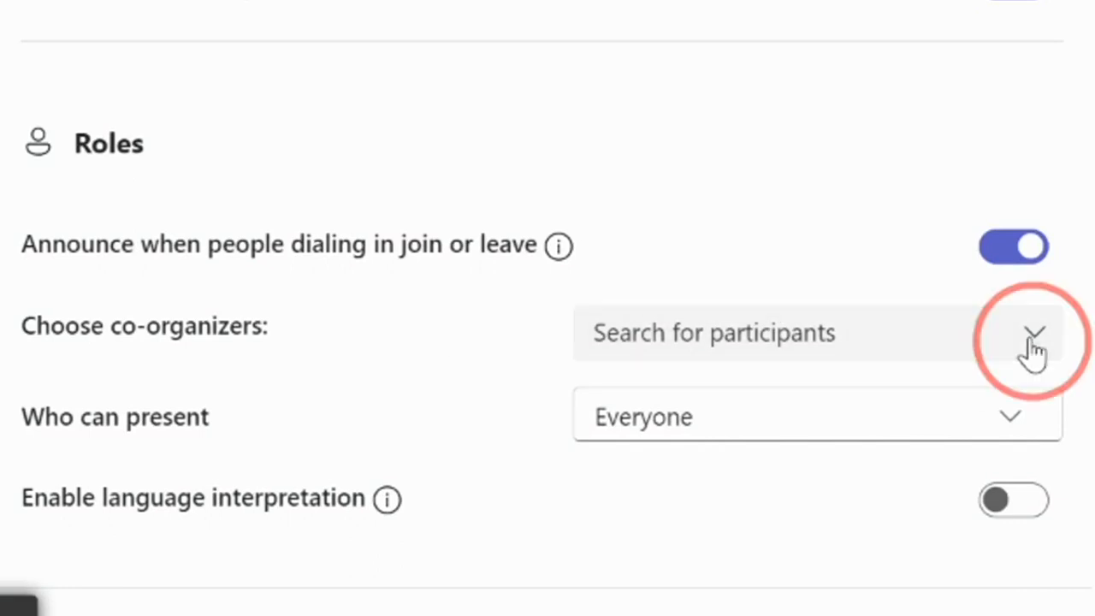
{"action": "left_click", "coordinate": [962, 411]}
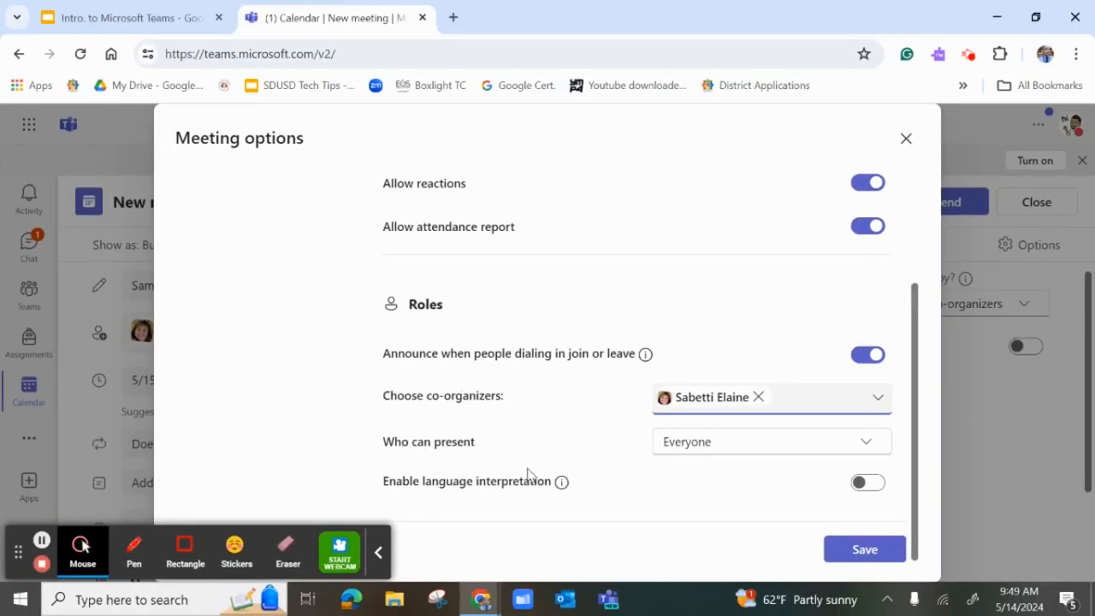
Set who can present to "Only organizers and co-organizers" and send the meeting invitation.
{"action": "left_click", "coordinate": [864, 443]}
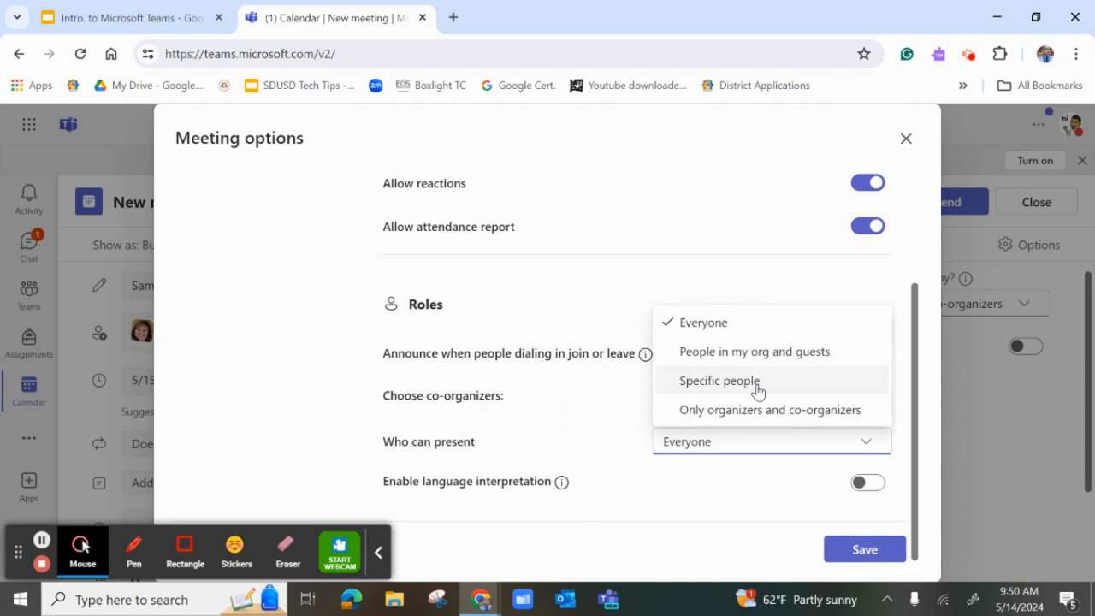
{"action": "left_click", "coordinate": [758, 409]}
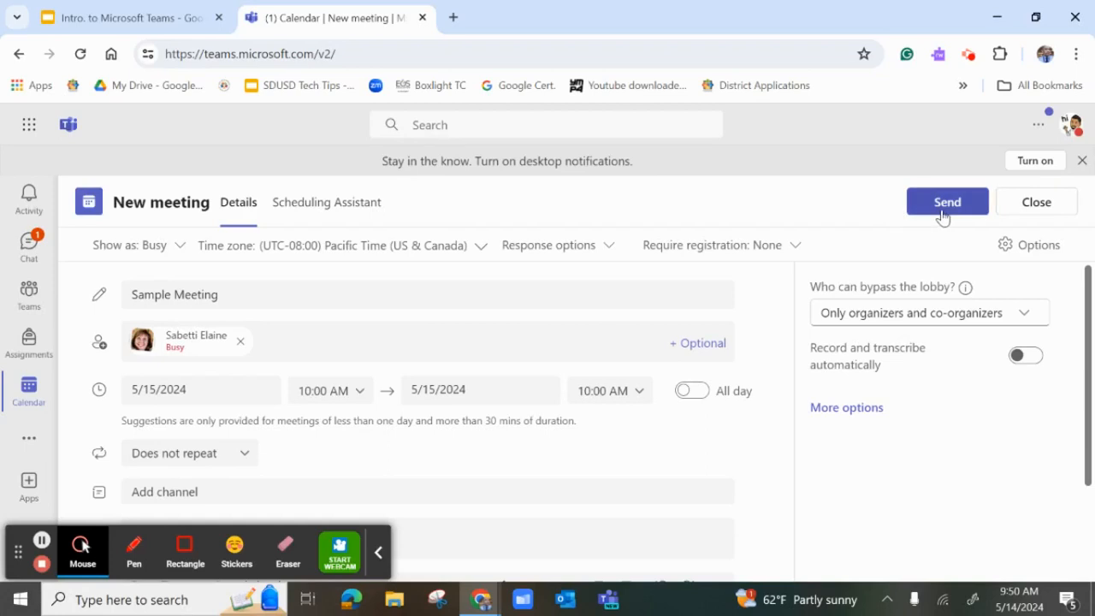
{"action": "left_click", "coordinate": [941, 214]}
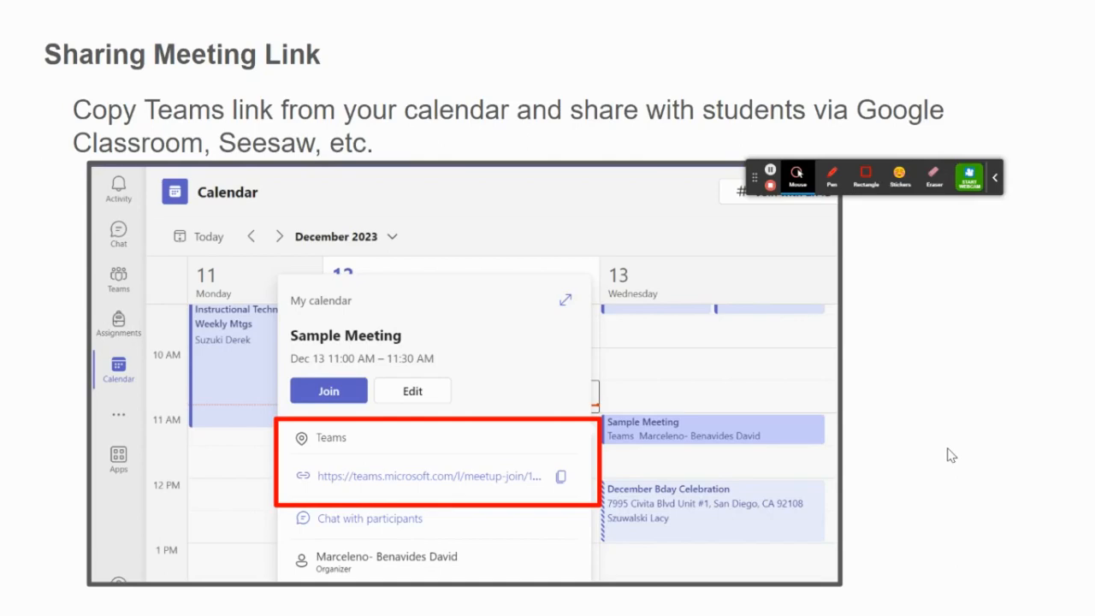
Return to the Teams calendar, open Sample Meeting and select the Microsoft Teams join information in its description for copying.
{"action": "key", "text": "Escape"}
{"action": "left_click", "coordinate": [333, 18]}
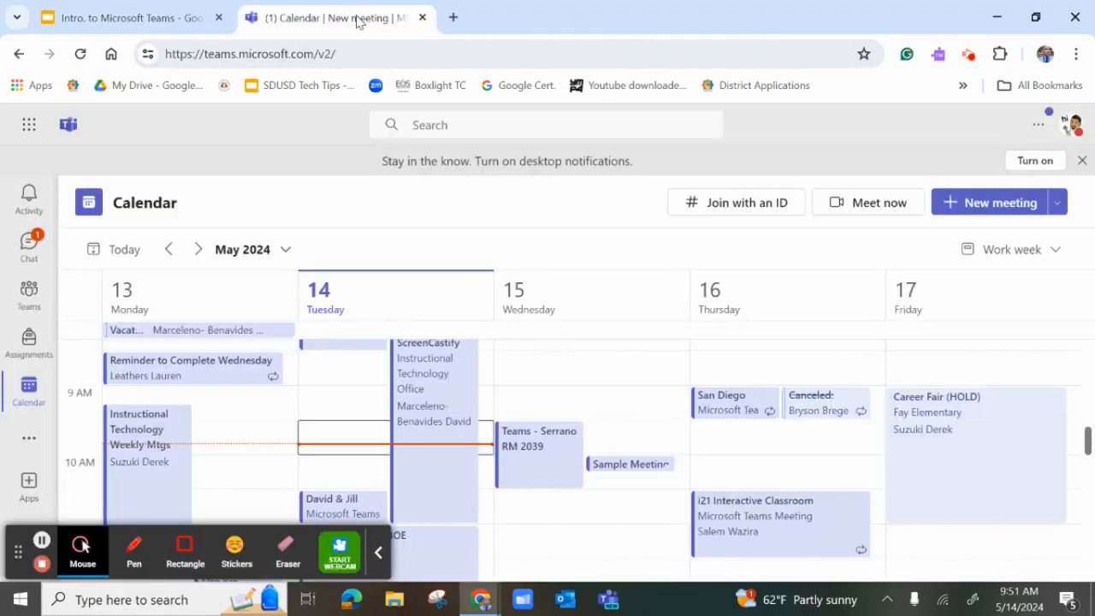
{"action": "right_click", "coordinate": [627, 471]}
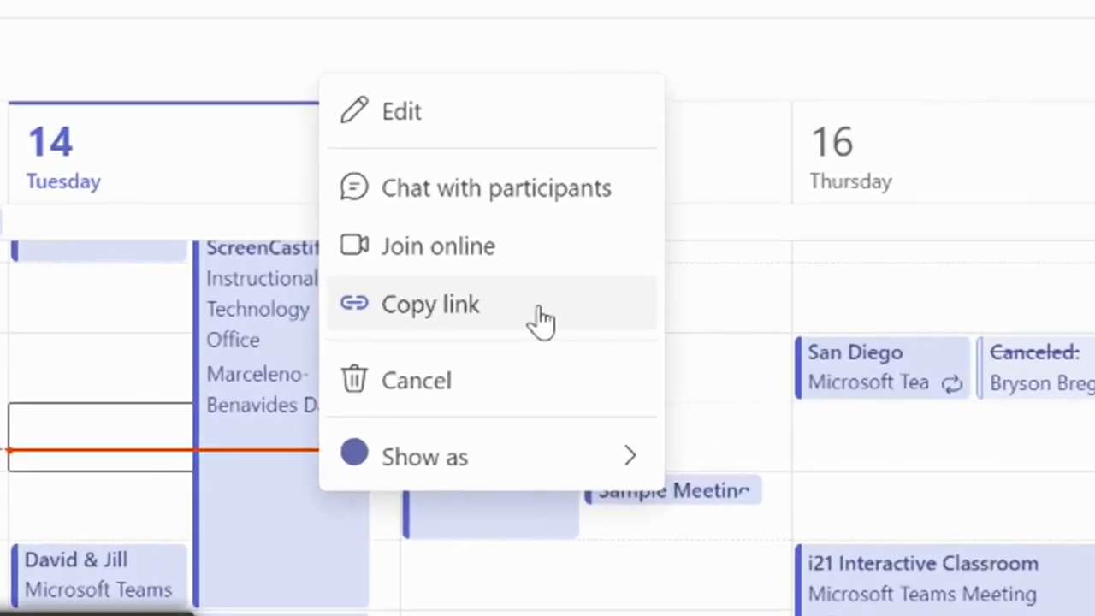
{"action": "double_click", "coordinate": [688, 500]}
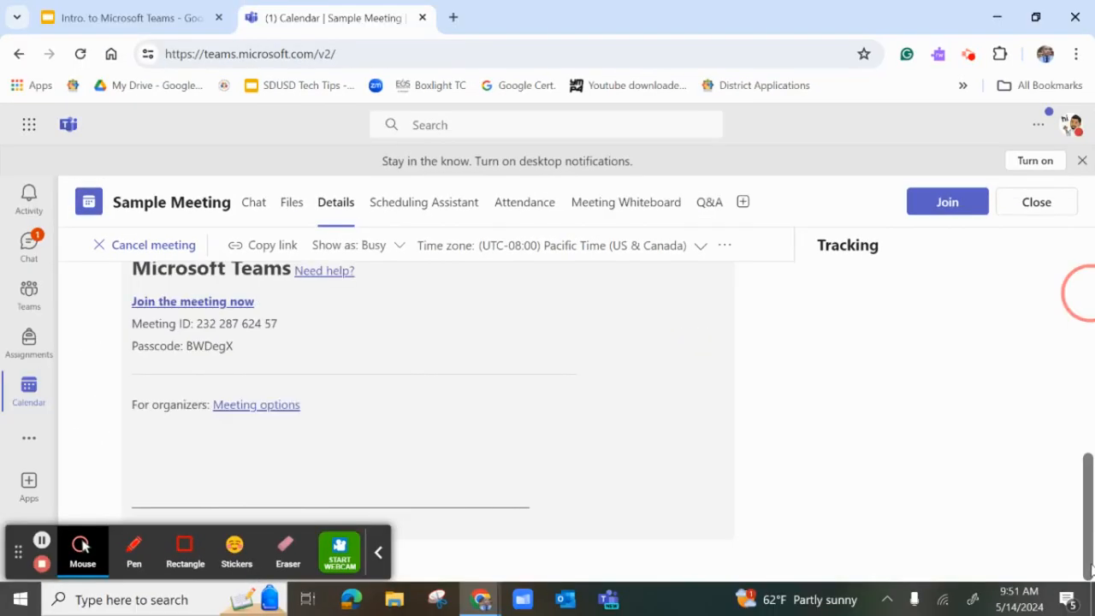
{"action": "scroll", "coordinate": [1088, 506], "scroll_direction": "up", "scroll_amount": 2}
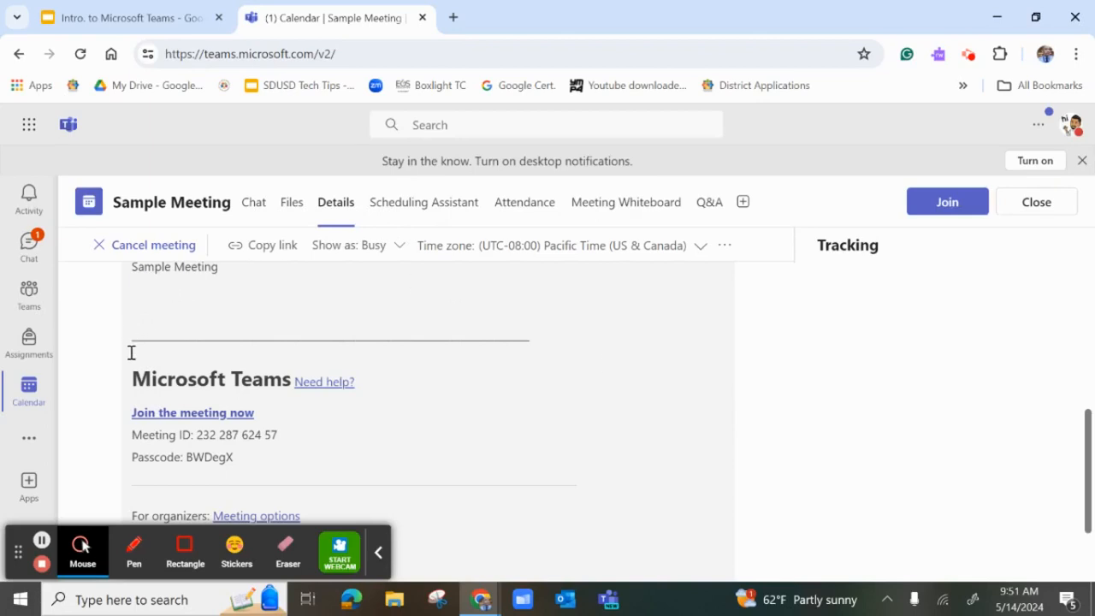
{"action": "left_click_drag", "start_coordinate": [130, 352], "coordinate": [362, 494]}
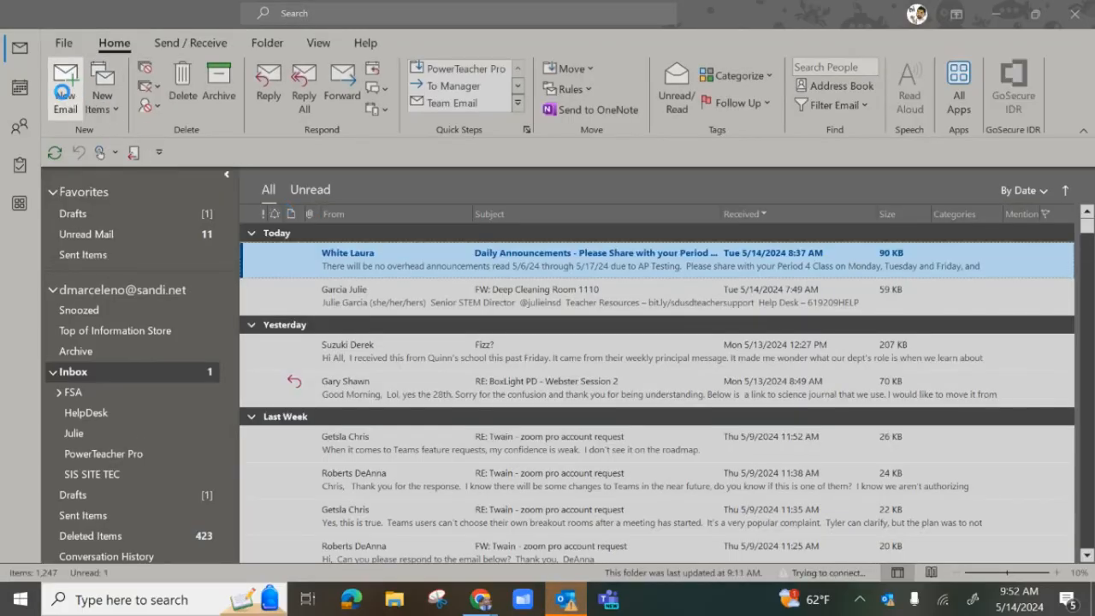
Create a new email in Outlook, paste the meeting's join information with its meeting ID and passcode into the body, and go to the recipient field.
{"action": "left_click", "coordinate": [63, 90]}
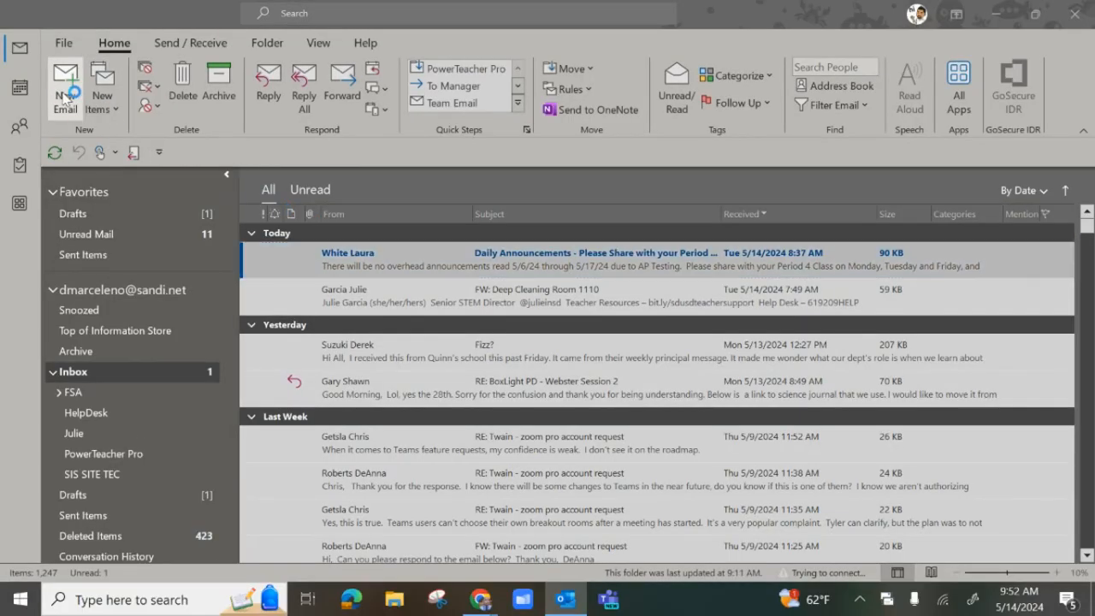
{"action": "left_click", "coordinate": [97, 276]}
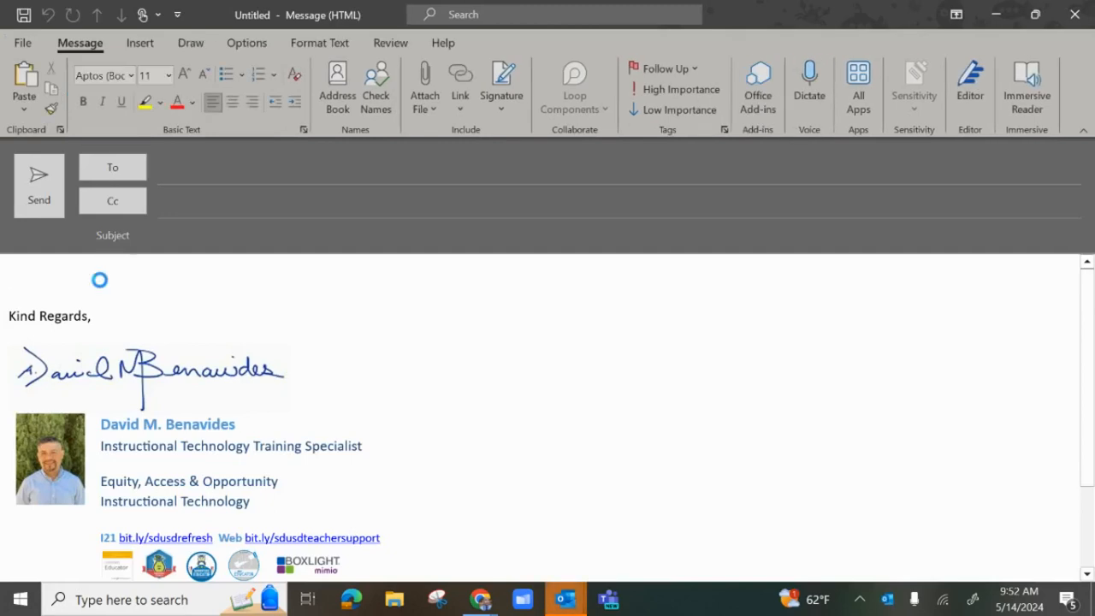
{"action": "key", "text": "ctrl+v"}
{"action": "left_click", "coordinate": [163, 168]}
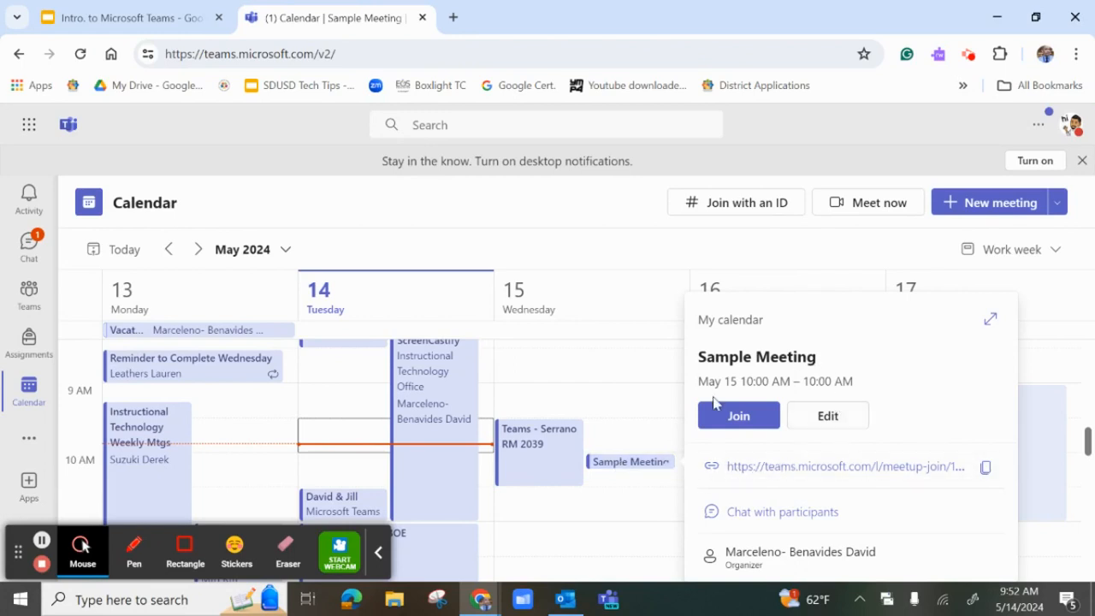
Copy the join link of Sample Meeting from its preview in the Teams calendar.
{"action": "left_click", "coordinate": [986, 467]}
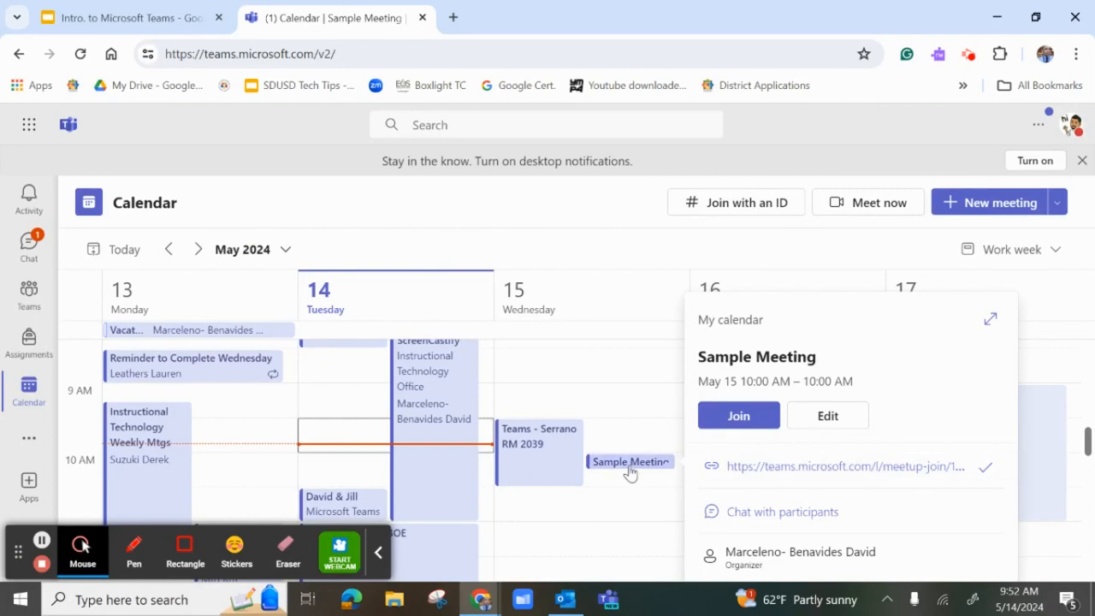
Switch to the Outlook calendar, close the shared calendar beside the own one and show May 15, 2024.
{"action": "left_click", "coordinate": [564, 599]}
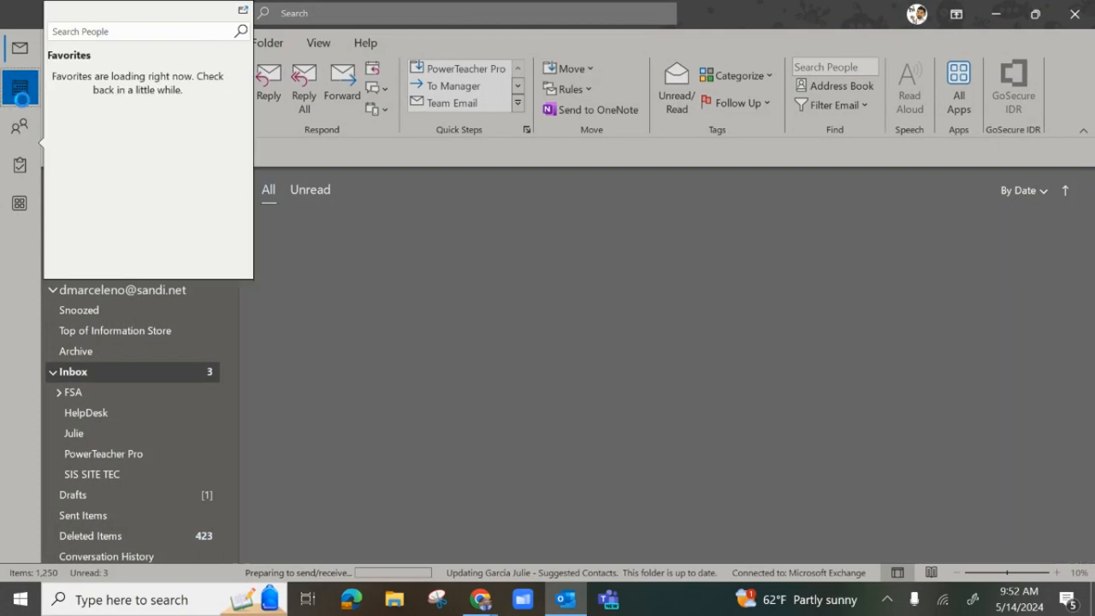
{"action": "left_click", "coordinate": [19, 87]}
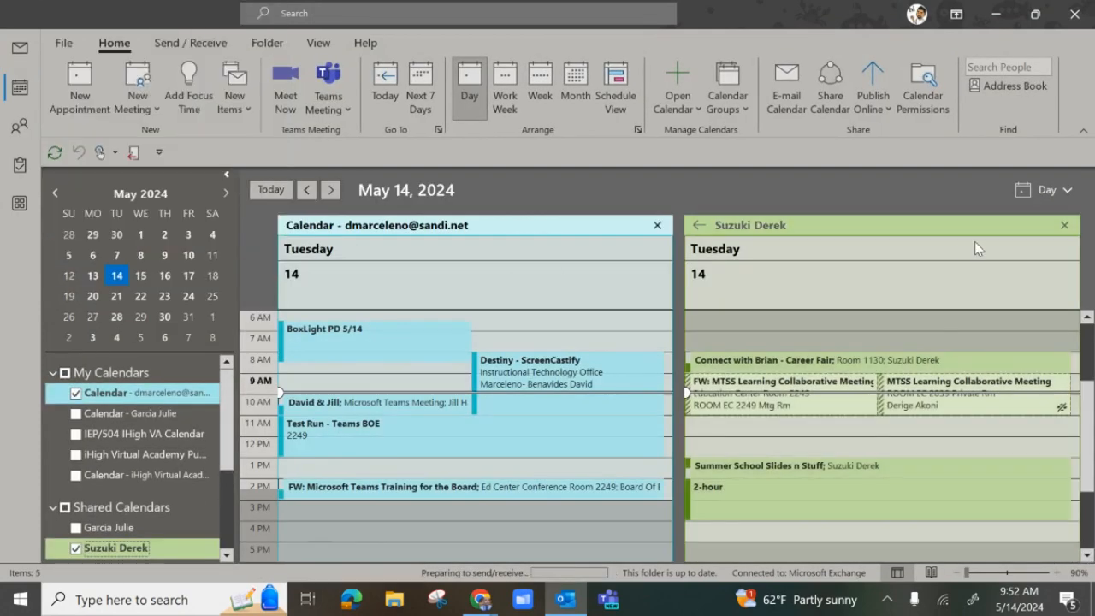
{"action": "left_click", "coordinate": [1064, 225]}
{"action": "left_click", "coordinate": [142, 276]}
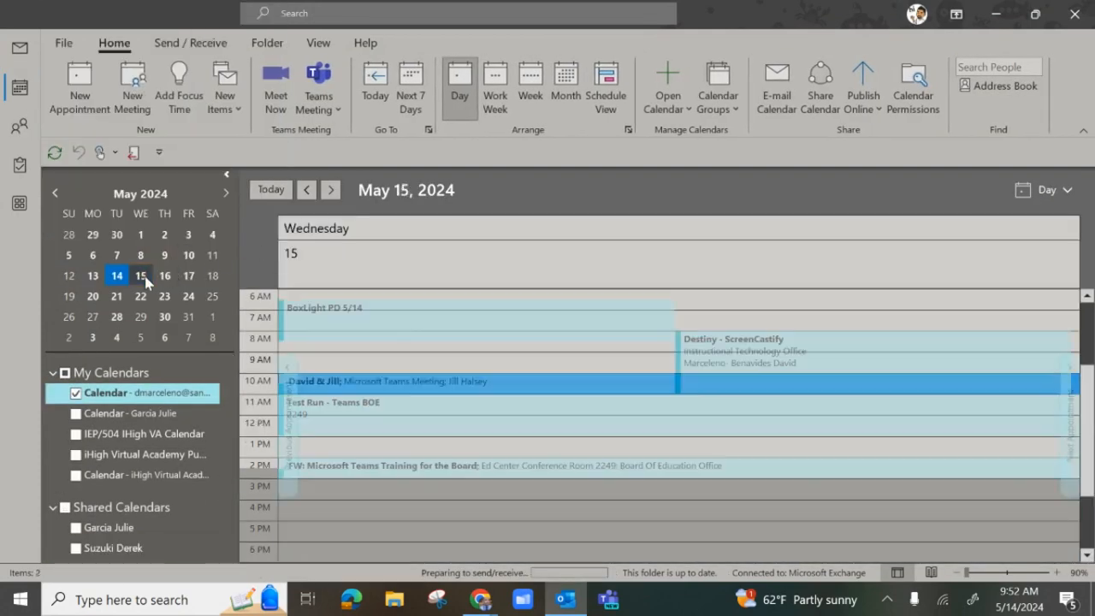
Open Sample Meeting from the Outlook calendar to check its details, close it and minimize Outlook.
{"action": "left_click", "coordinate": [827, 385]}
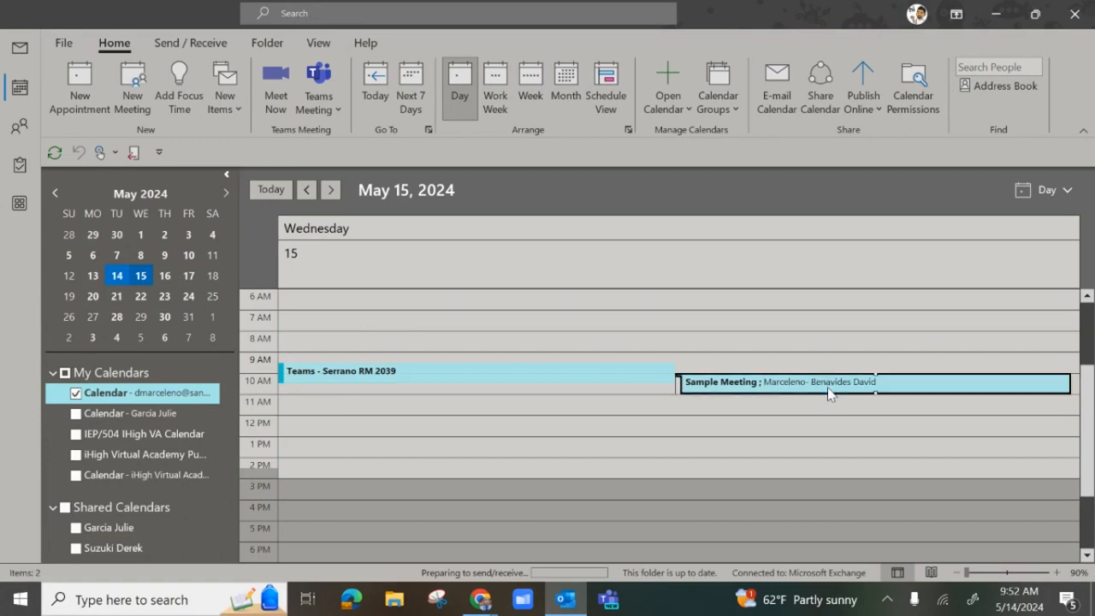
{"action": "double_click", "coordinate": [827, 389]}
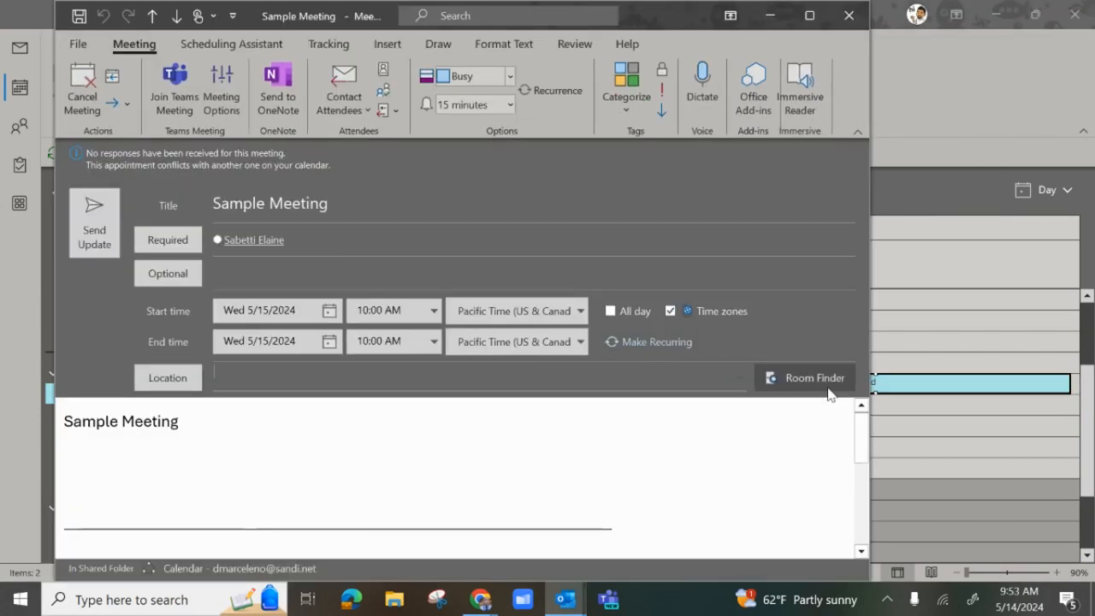
{"action": "mouse_move", "coordinate": [862, 452]}
{"action": "left_mouse_down"}
{"action": "mouse_move", "coordinate": [861, 535]}
{"action": "mouse_move", "coordinate": [861, 444]}
{"action": "left_mouse_up"}
{"action": "left_click", "coordinate": [856, 17]}
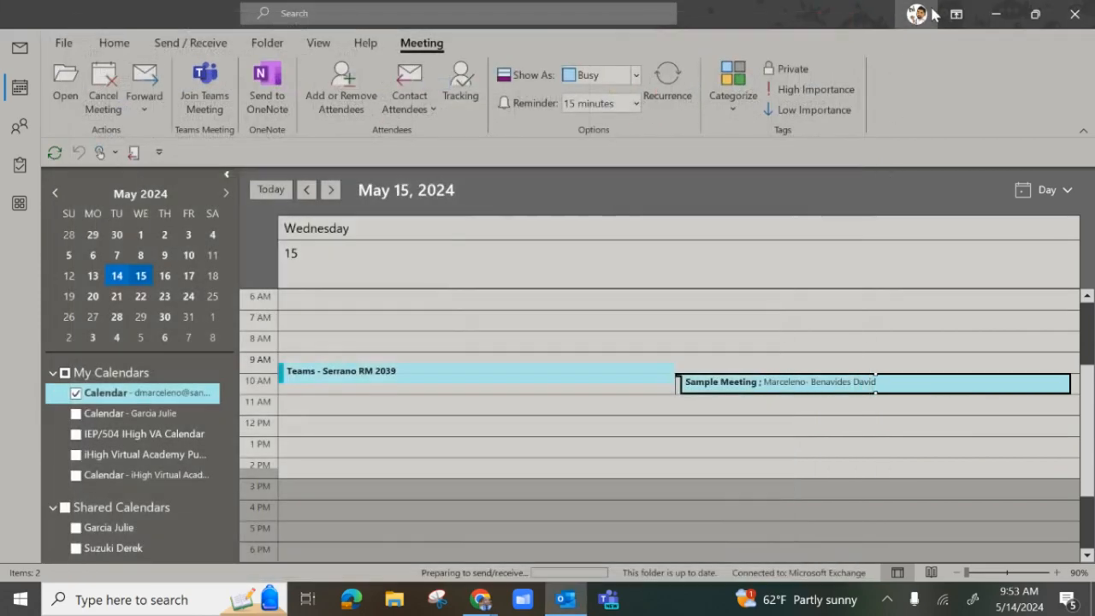
{"action": "left_click", "coordinate": [992, 17]}
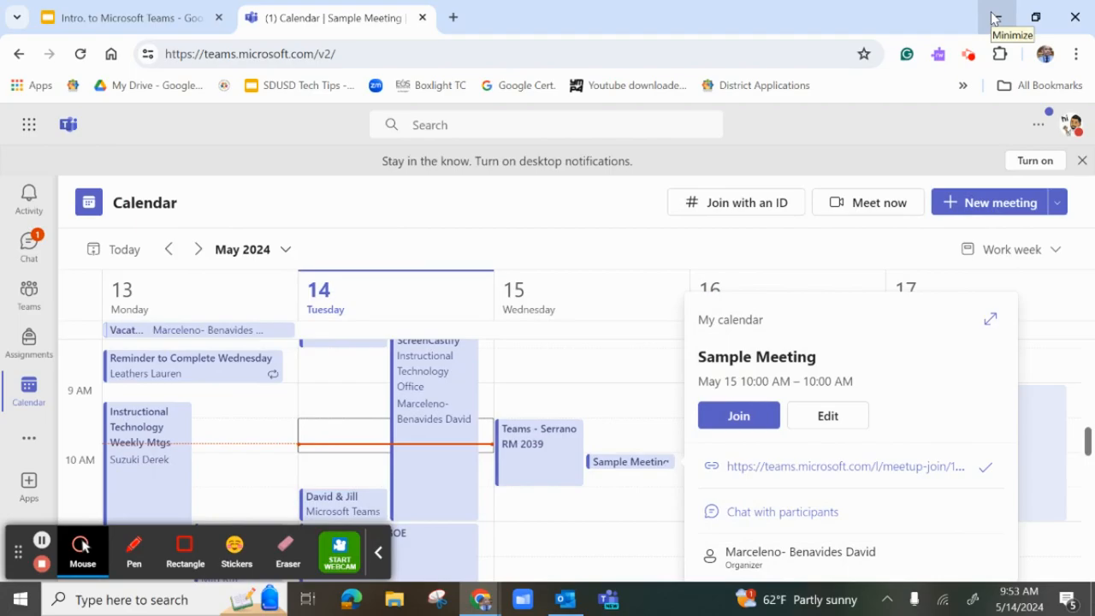
{"action": "left_click", "coordinate": [995, 17]}
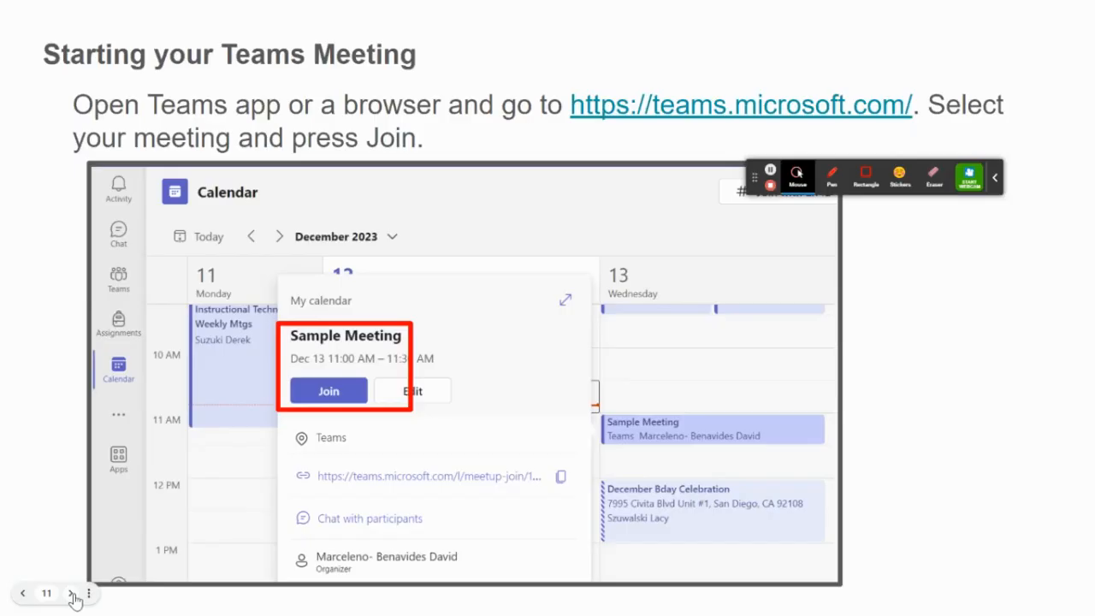
{"action": "key", "text": "Escape"}
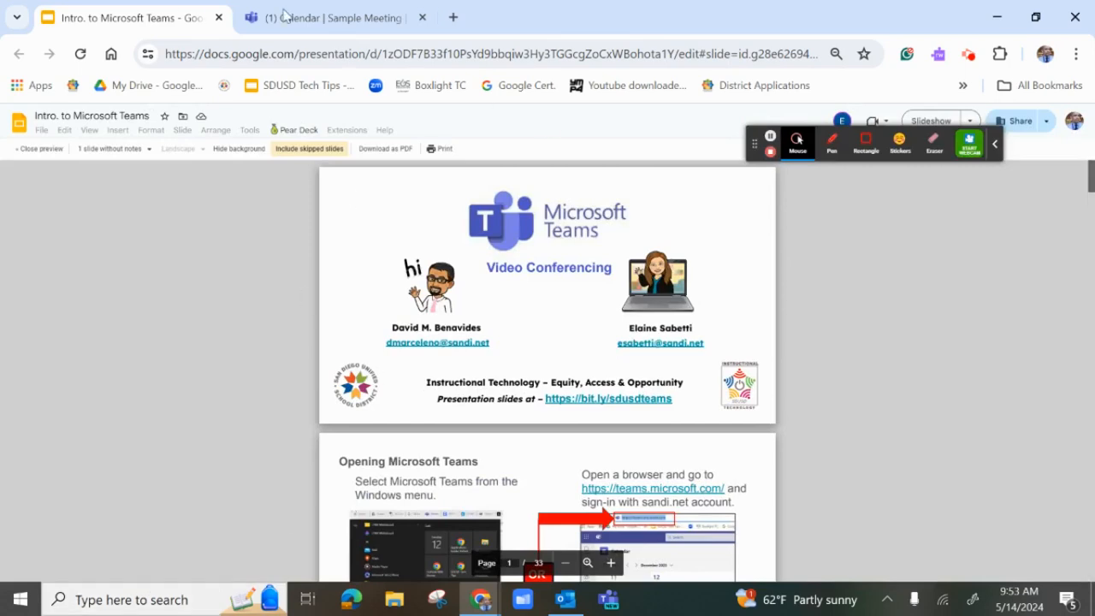
{"action": "left_click", "coordinate": [285, 14]}
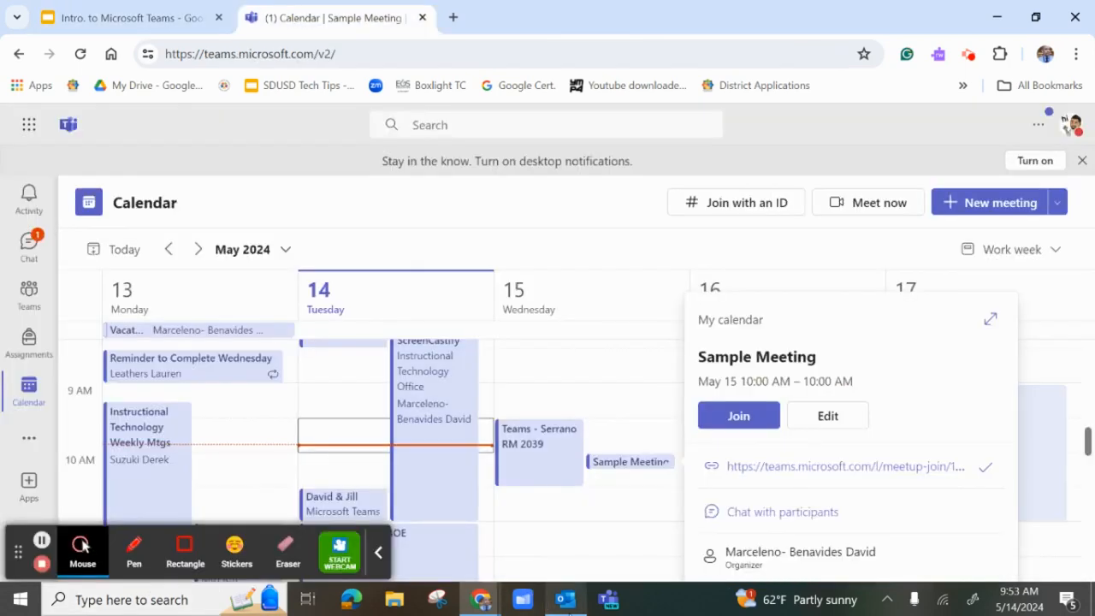
{"action": "left_click", "coordinate": [565, 599]}
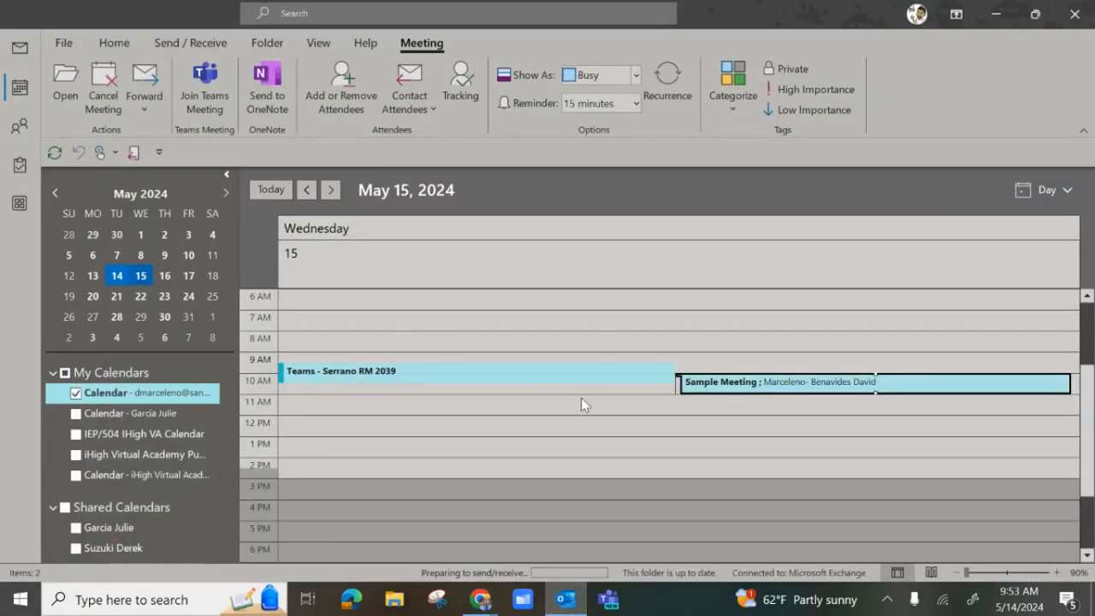
{"action": "left_click", "coordinate": [996, 14]}
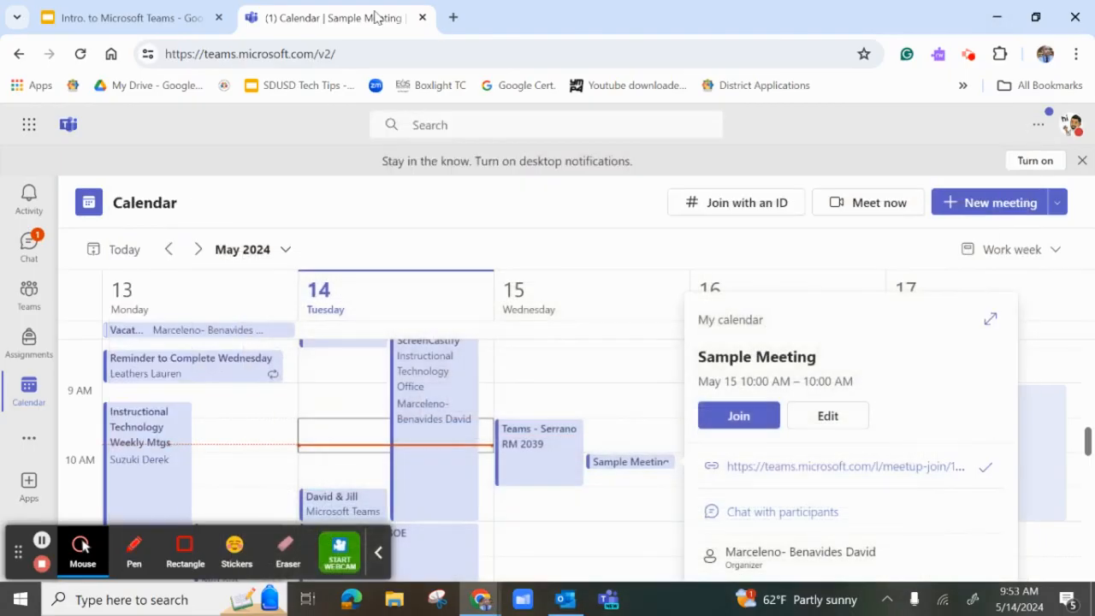
Go to the pre-join screen of Sample Meeting from the Teams calendar and turn the camera on.
{"action": "double_click", "coordinate": [629, 463]}
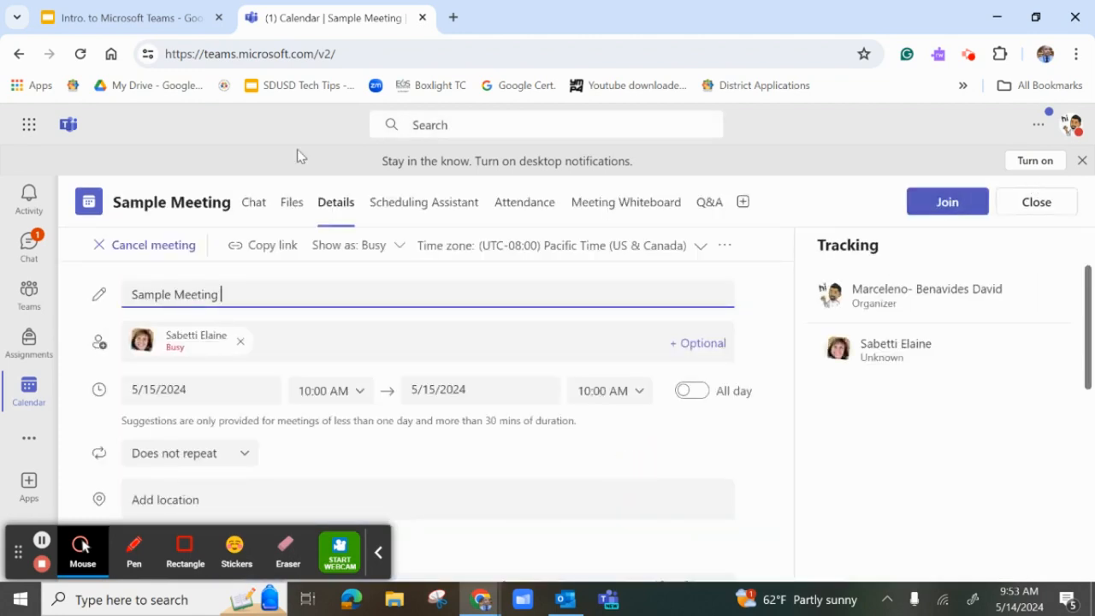
{"action": "left_click", "coordinate": [28, 392]}
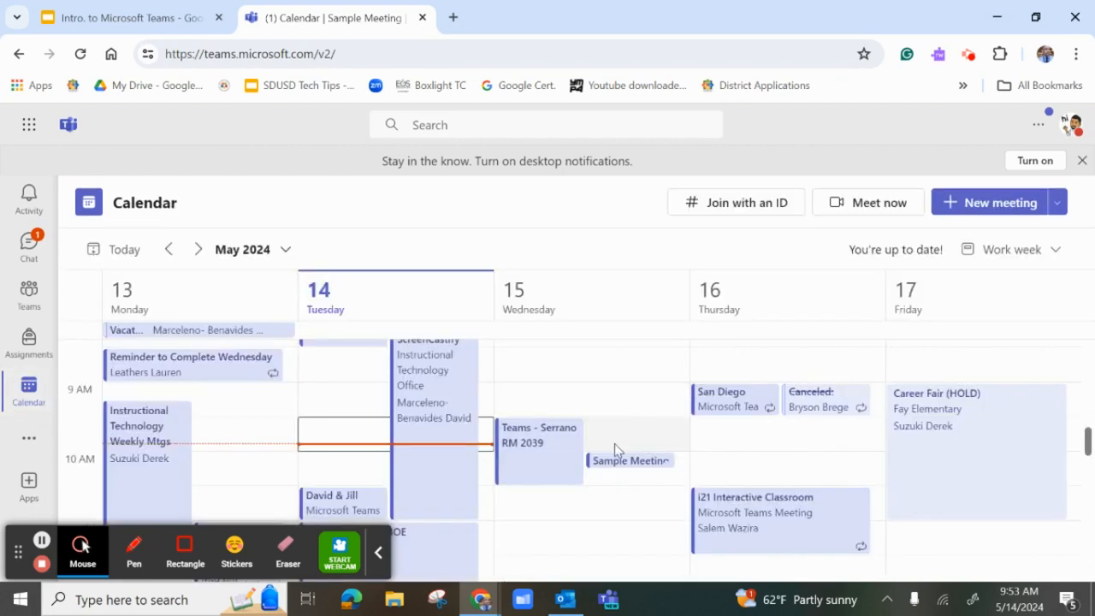
{"action": "left_click", "coordinate": [620, 466]}
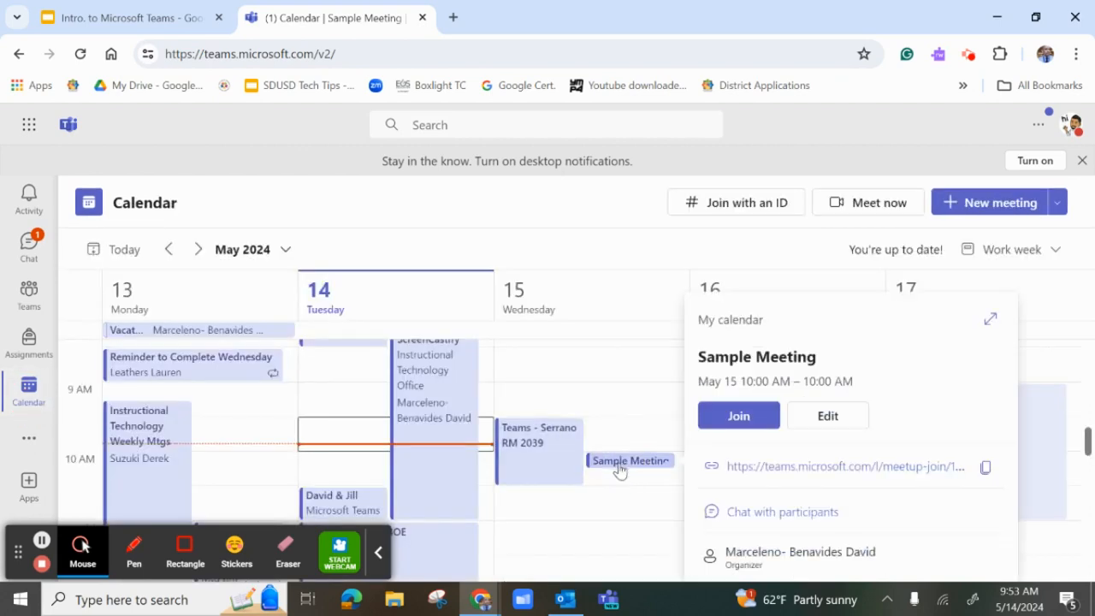
{"action": "left_click", "coordinate": [740, 417]}
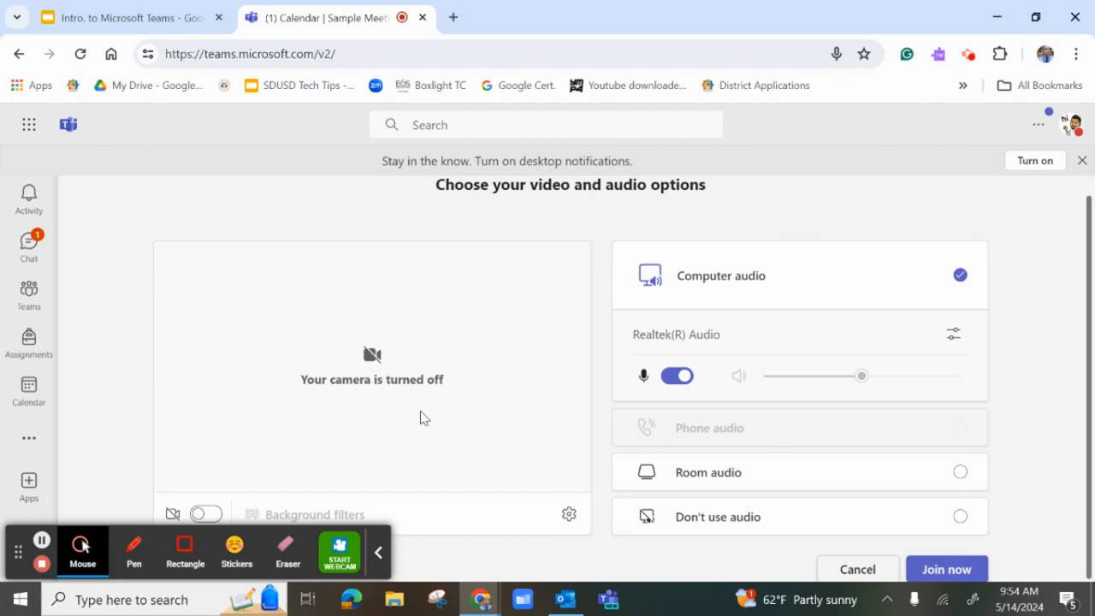
{"action": "left_click", "coordinate": [205, 514]}
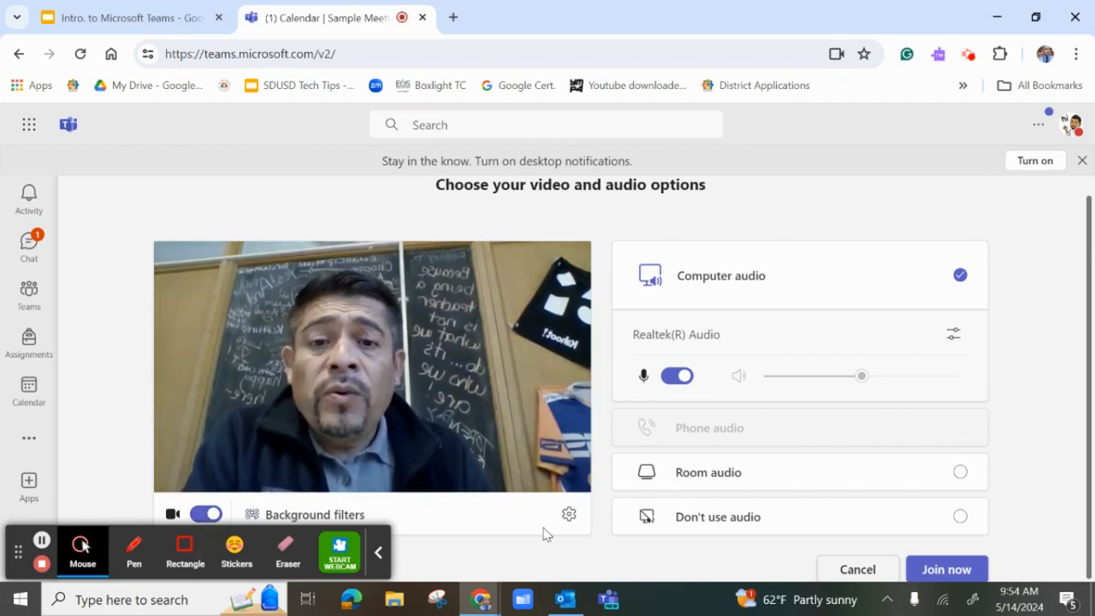
Review the microphone and camera choices in the device settings, keep Integrated Camera (04f2:b6d9) selected, and close the settings.
{"action": "left_click", "coordinate": [570, 515]}
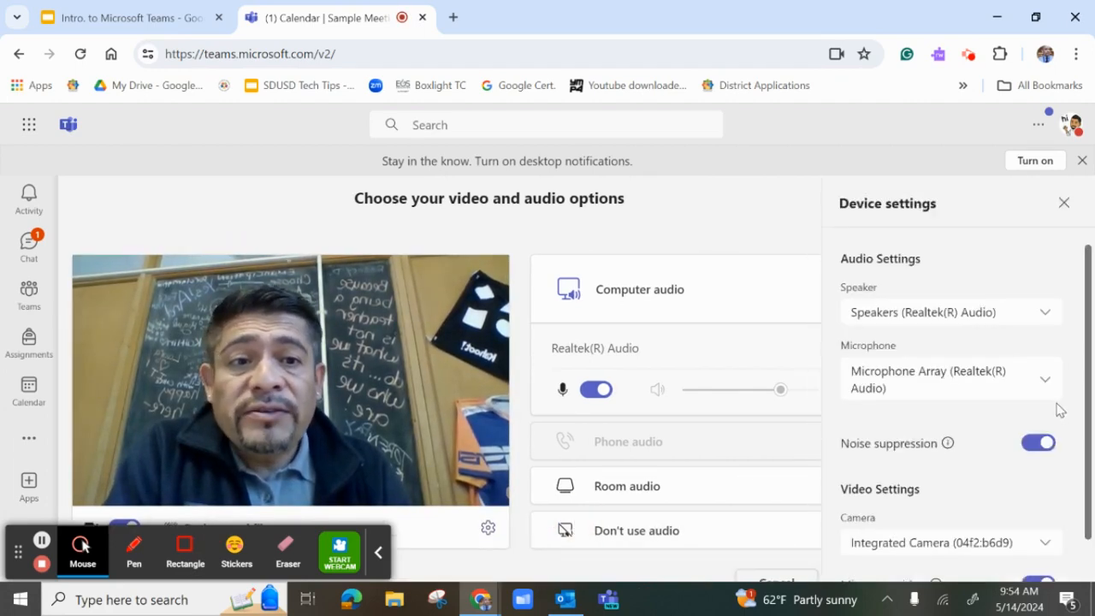
{"action": "left_click", "coordinate": [1048, 385]}
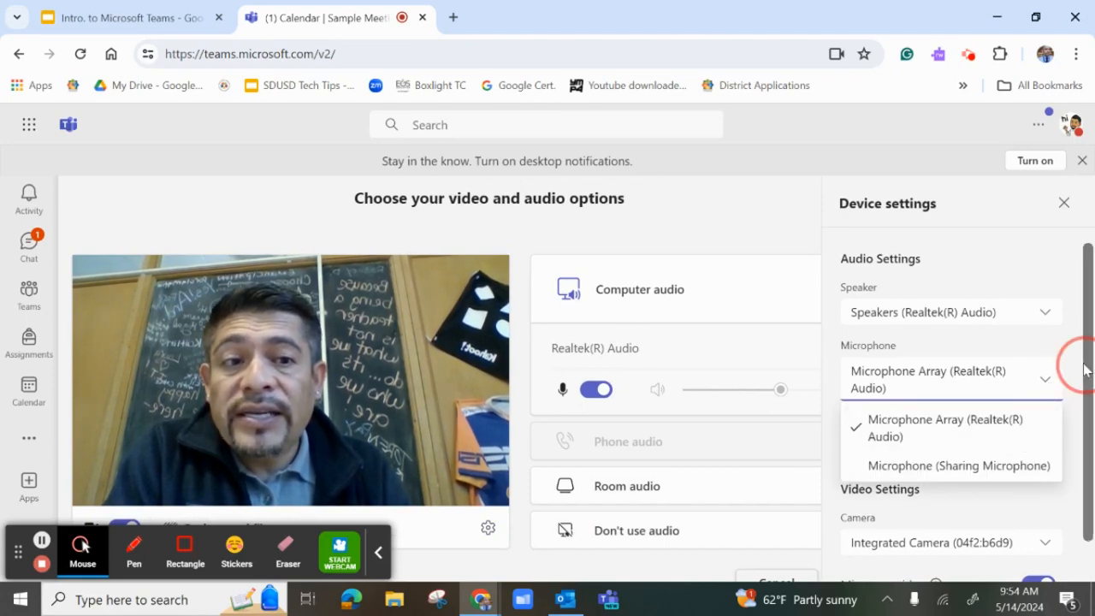
{"action": "scroll", "coordinate": [1077, 366], "scroll_direction": "down", "scroll_amount": 1}
{"action": "left_click", "coordinate": [1038, 499]}
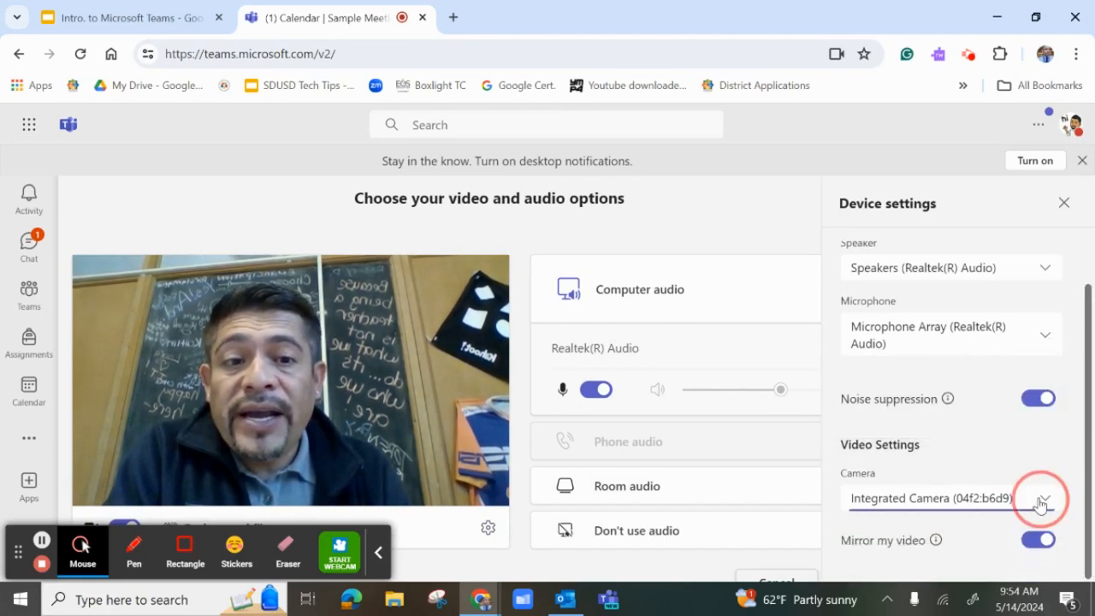
{"action": "left_click", "coordinate": [1037, 500]}
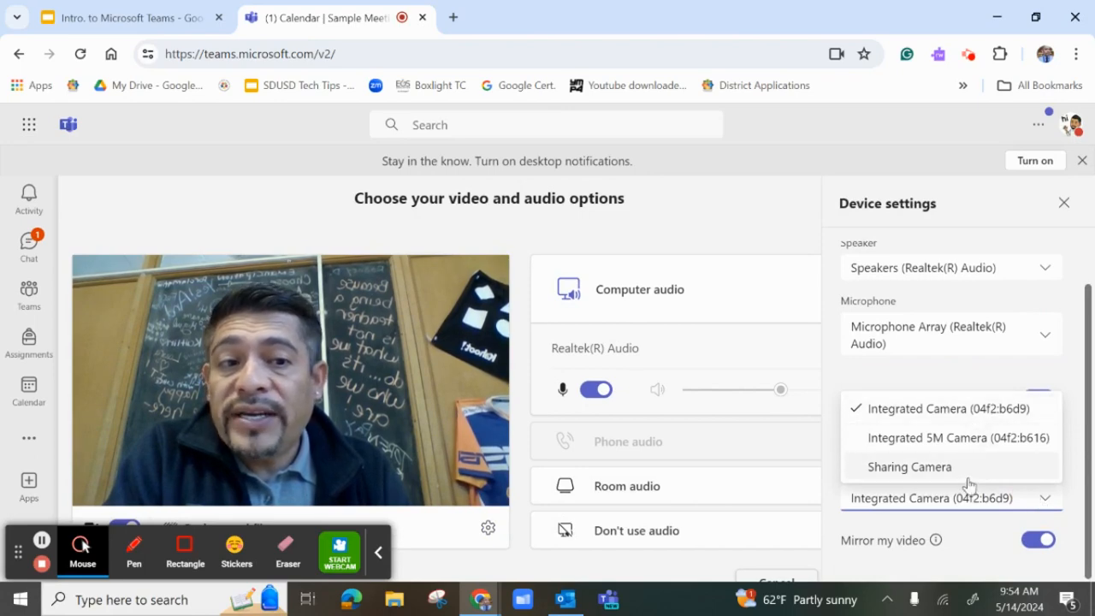
{"action": "left_click", "coordinate": [961, 419]}
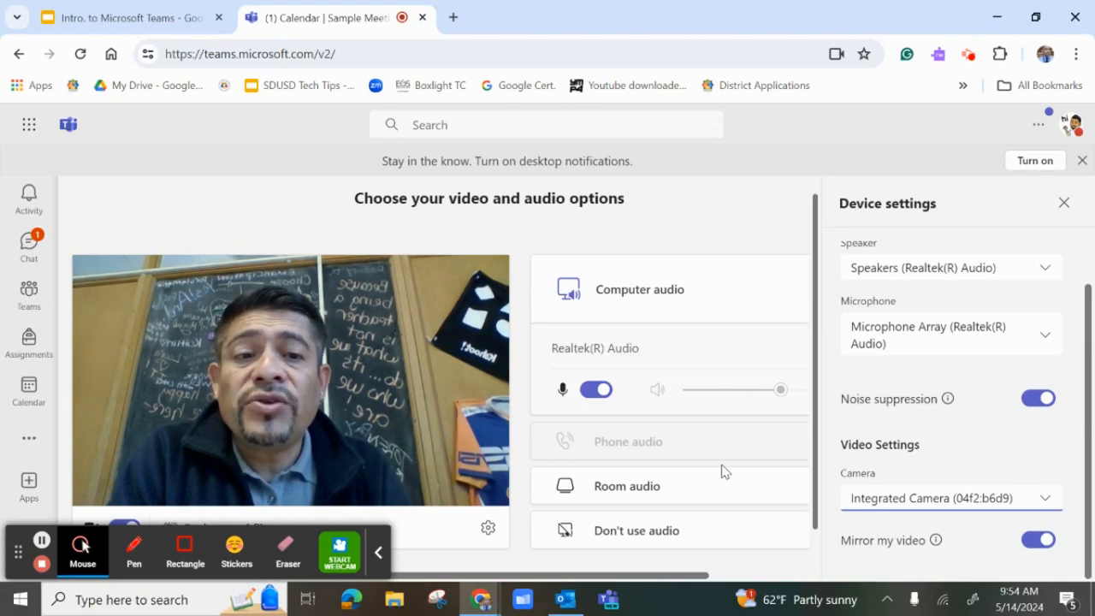
{"action": "left_click", "coordinate": [1064, 204]}
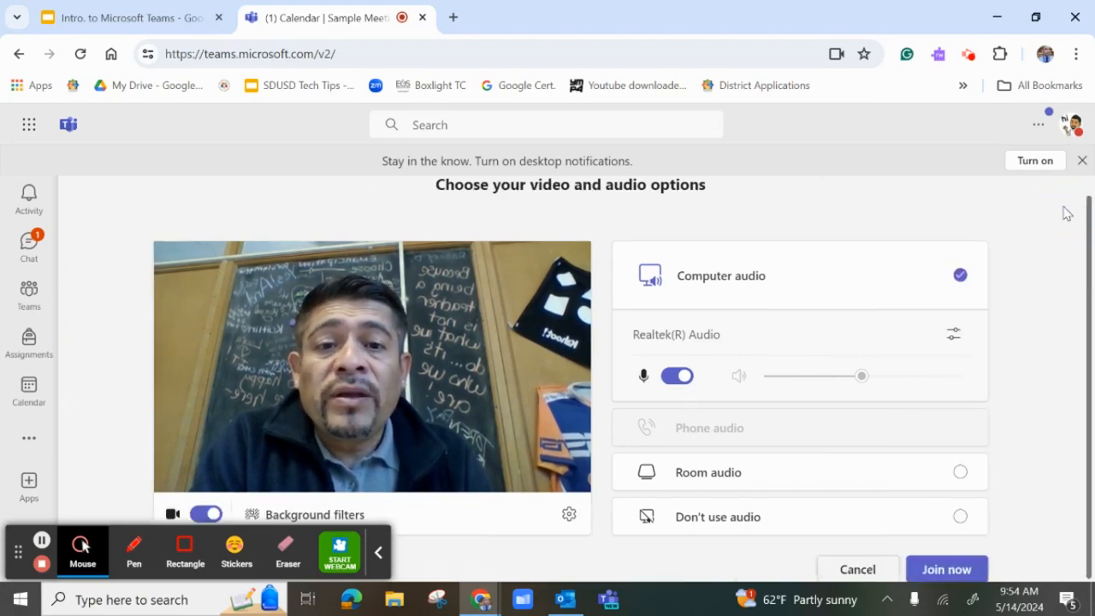
Try the blur and two image backgrounds on the camera preview, set the background to None, and close the background settings.
{"action": "left_click", "coordinate": [252, 516]}
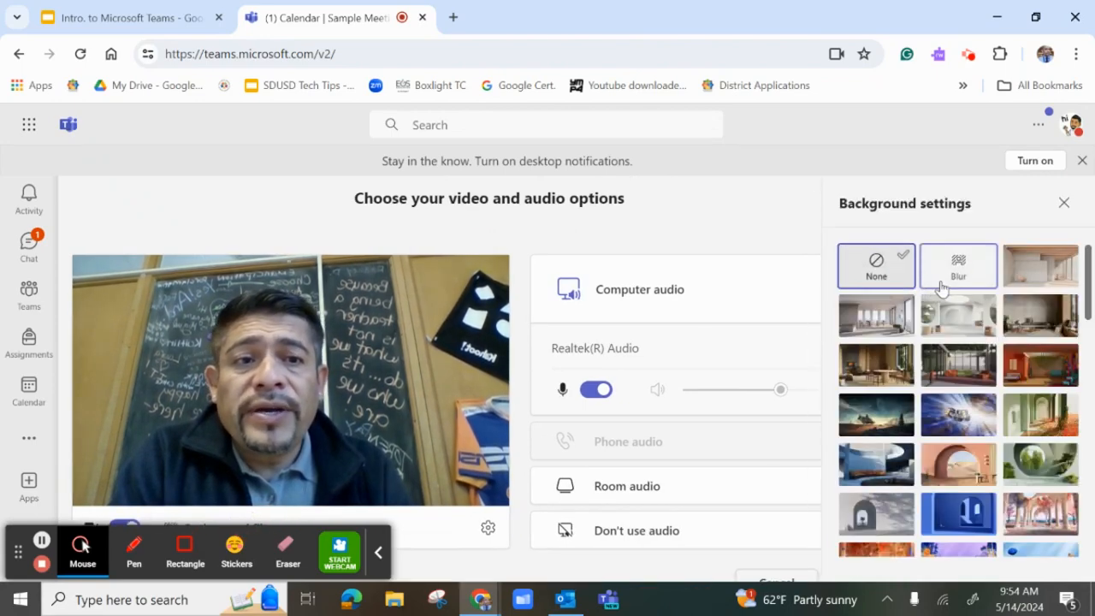
{"action": "left_click", "coordinate": [941, 287]}
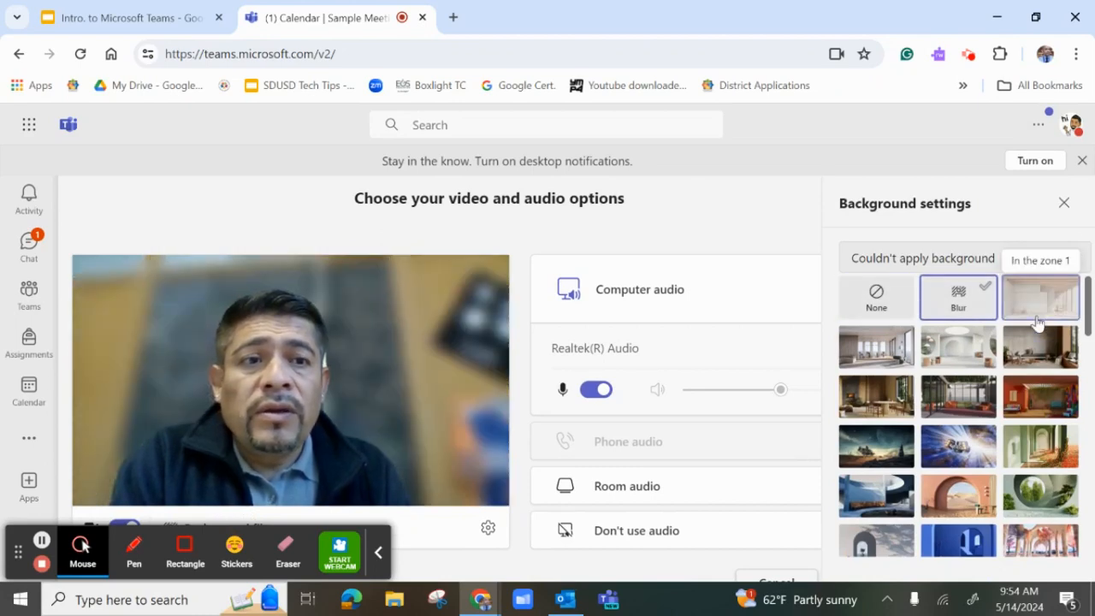
{"action": "left_click", "coordinate": [978, 445]}
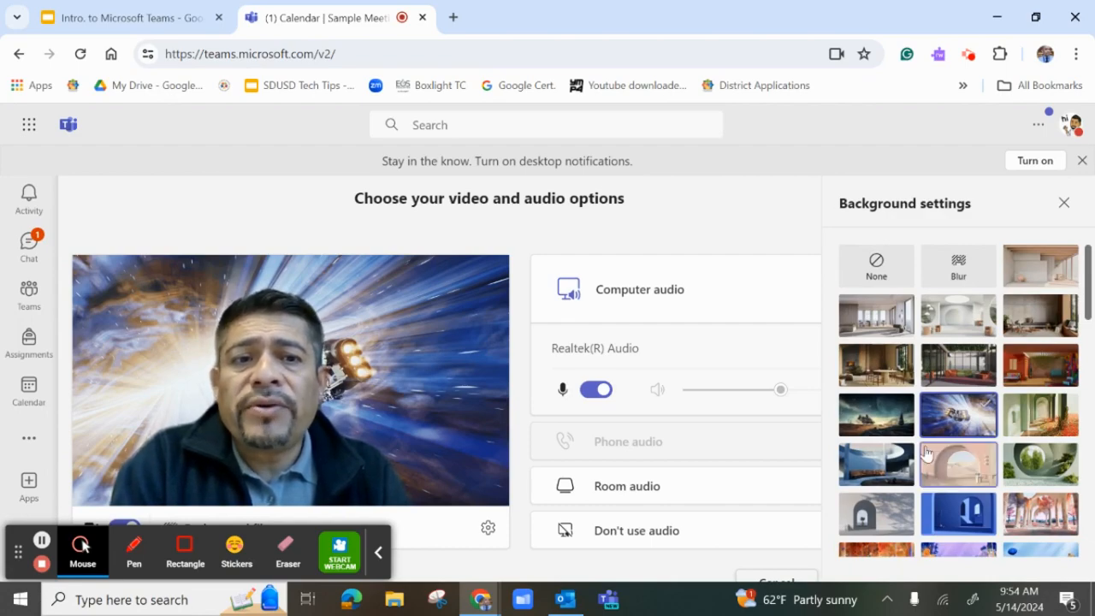
{"action": "left_click", "coordinate": [876, 414]}
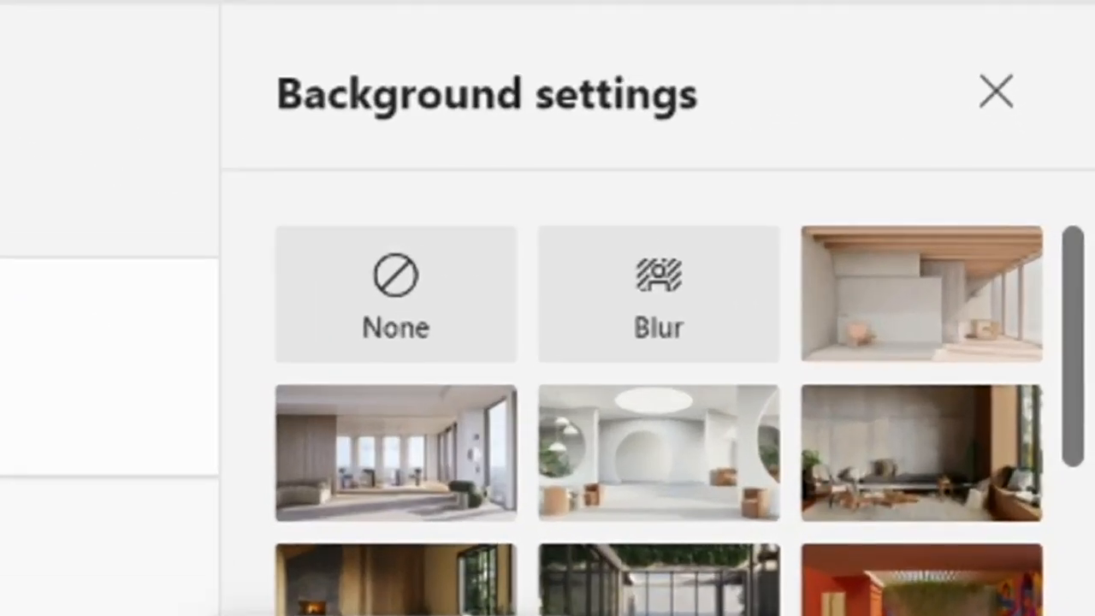
{"action": "left_click", "coordinate": [385, 274]}
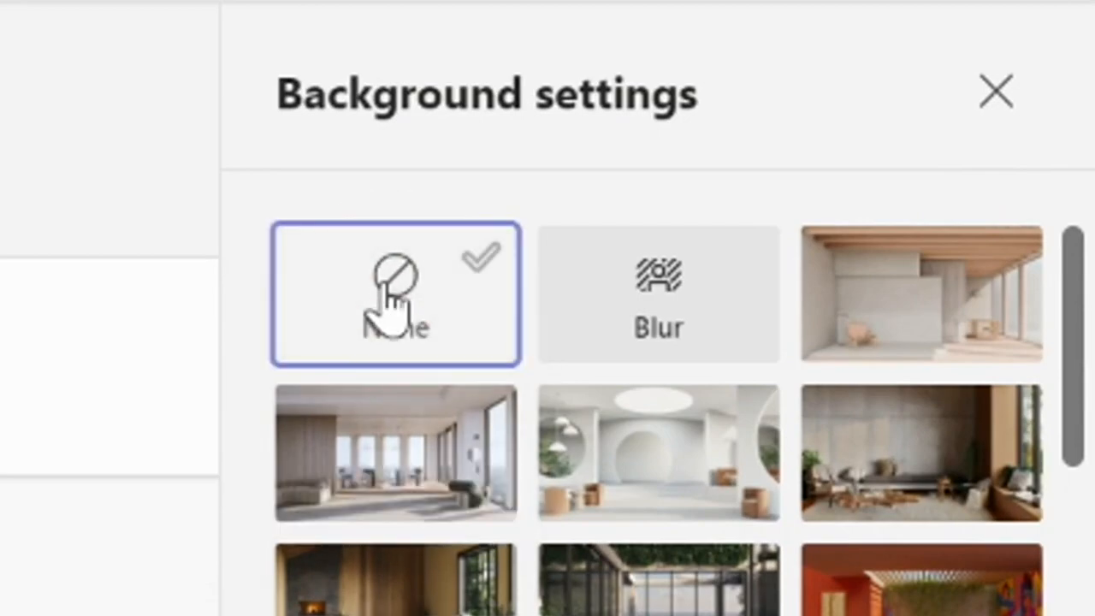
{"action": "left_click", "coordinate": [996, 92]}
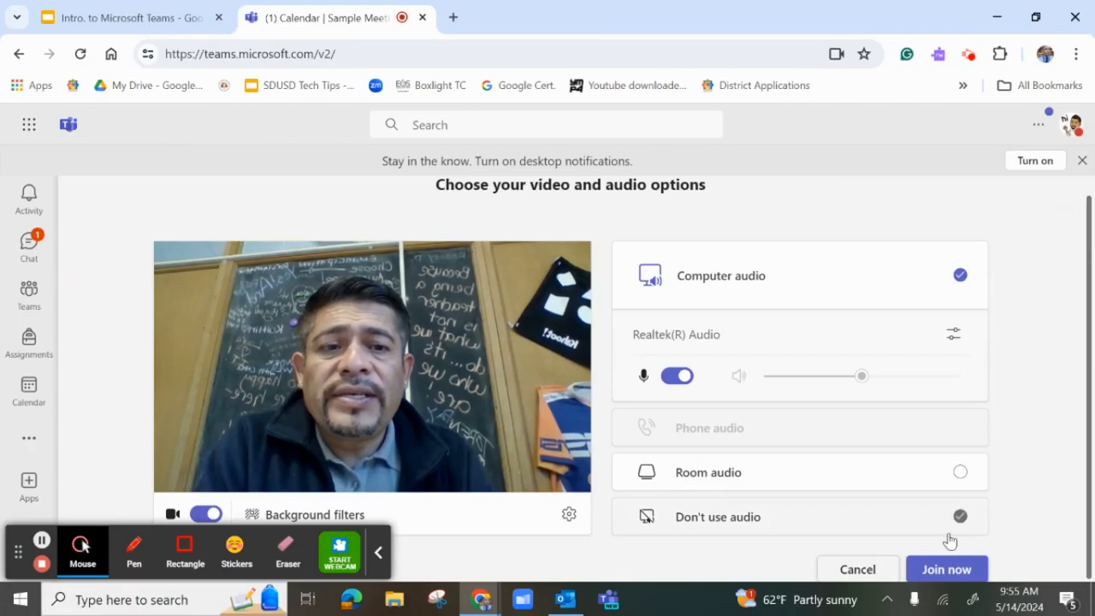
Join Sample Meeting with the camera and computer audio on, and move the floating recording toolbar higher up.
{"action": "left_click", "coordinate": [944, 569]}
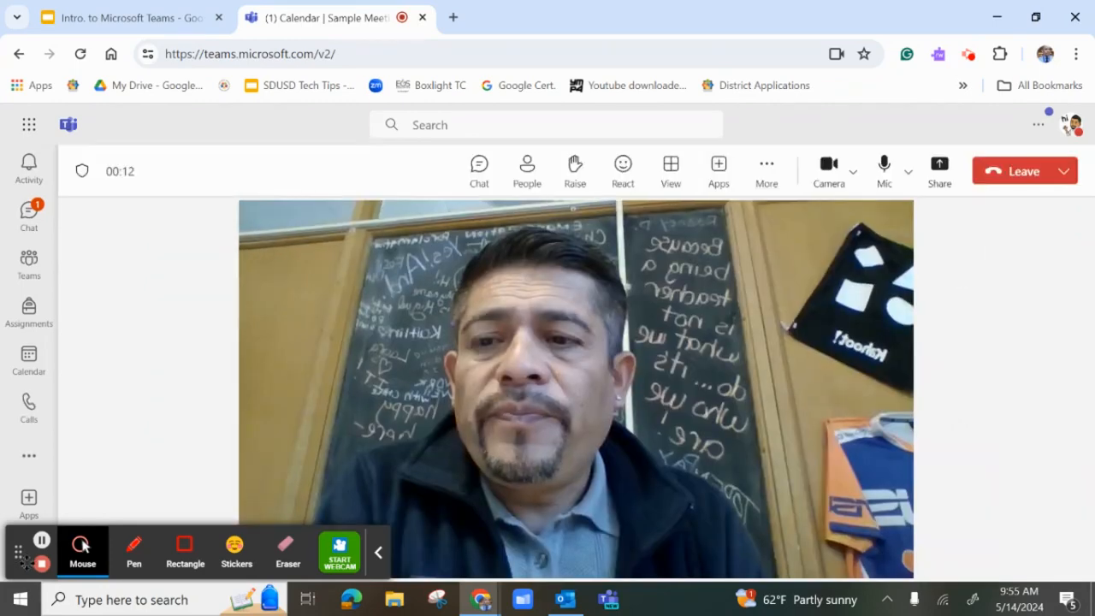
{"action": "left_click_drag", "start_coordinate": [21, 563], "coordinate": [230, 259]}
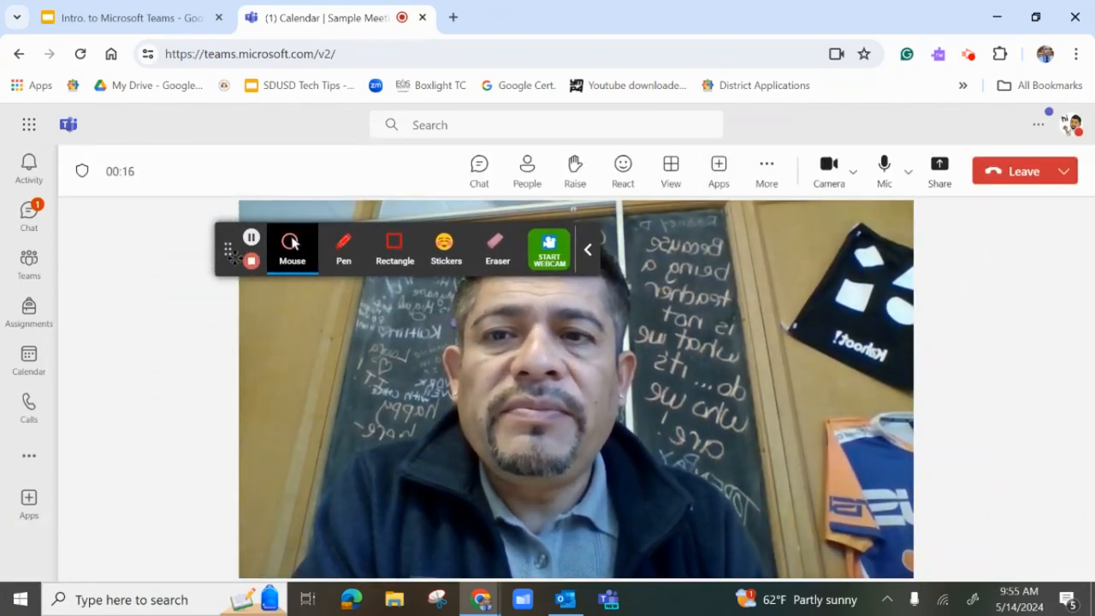
{"action": "left_click_drag", "start_coordinate": [228, 253], "coordinate": [16, 272]}
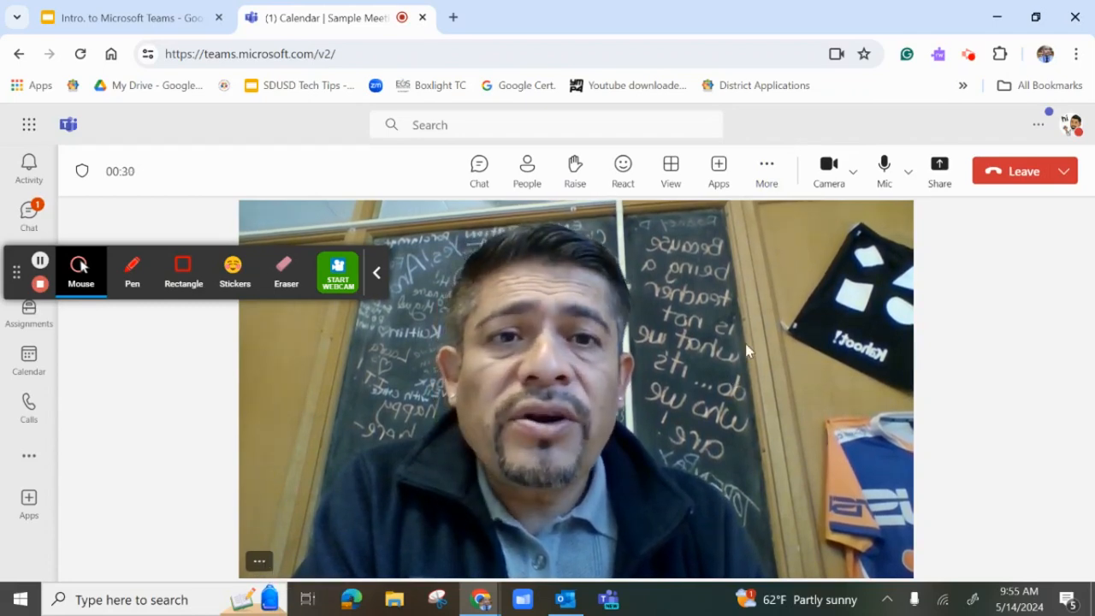
Show the recording and transcription options available in the meeting.
{"action": "left_click", "coordinate": [767, 174]}
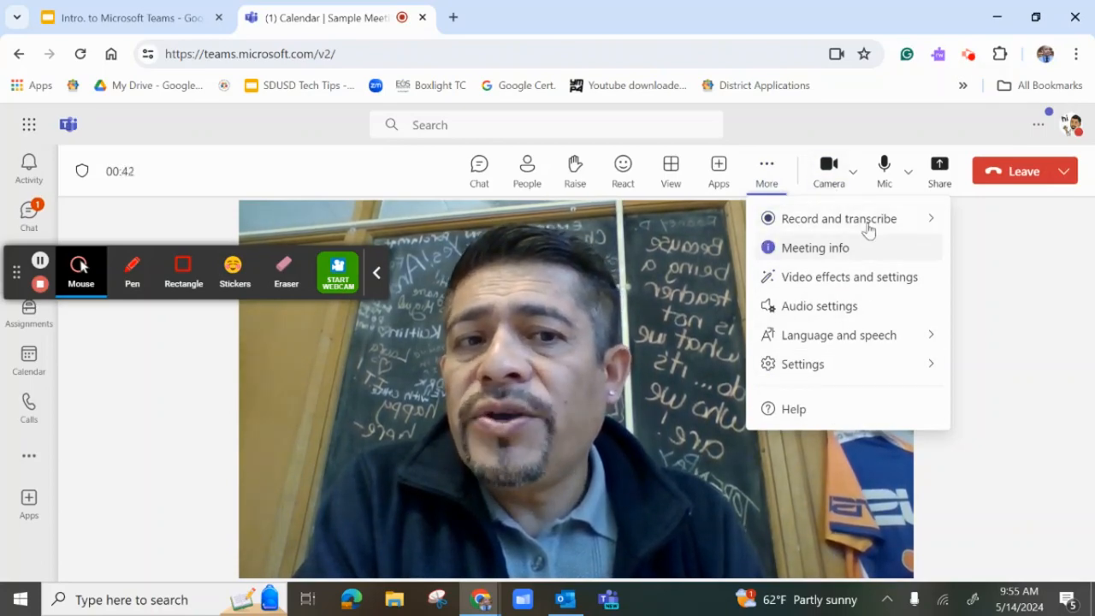
{"action": "mouse_move", "coordinate": [867, 226]}
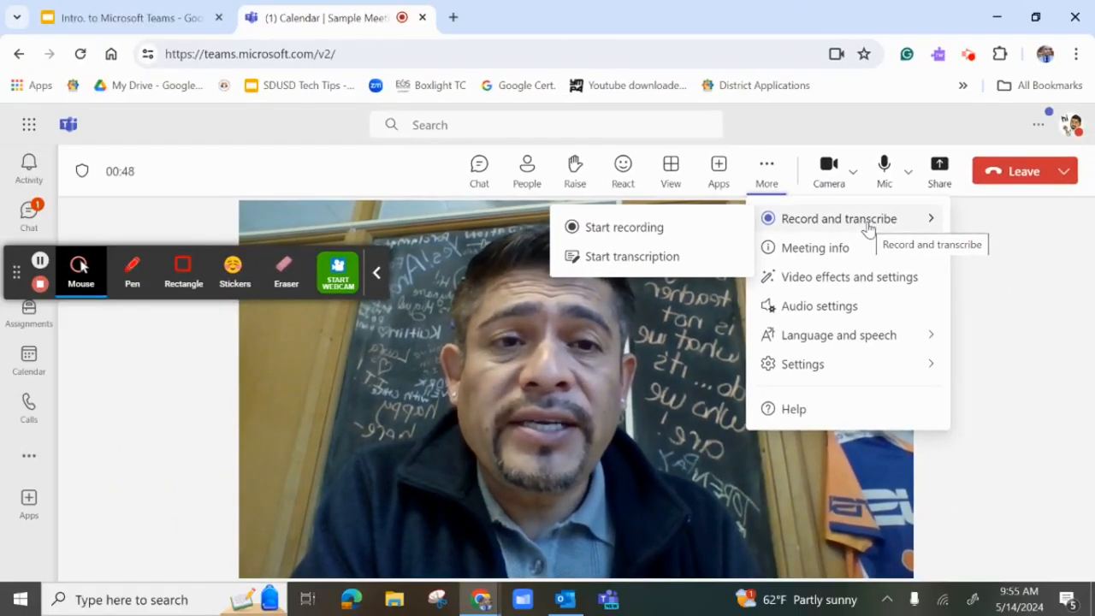
{"action": "left_click", "coordinate": [840, 224]}
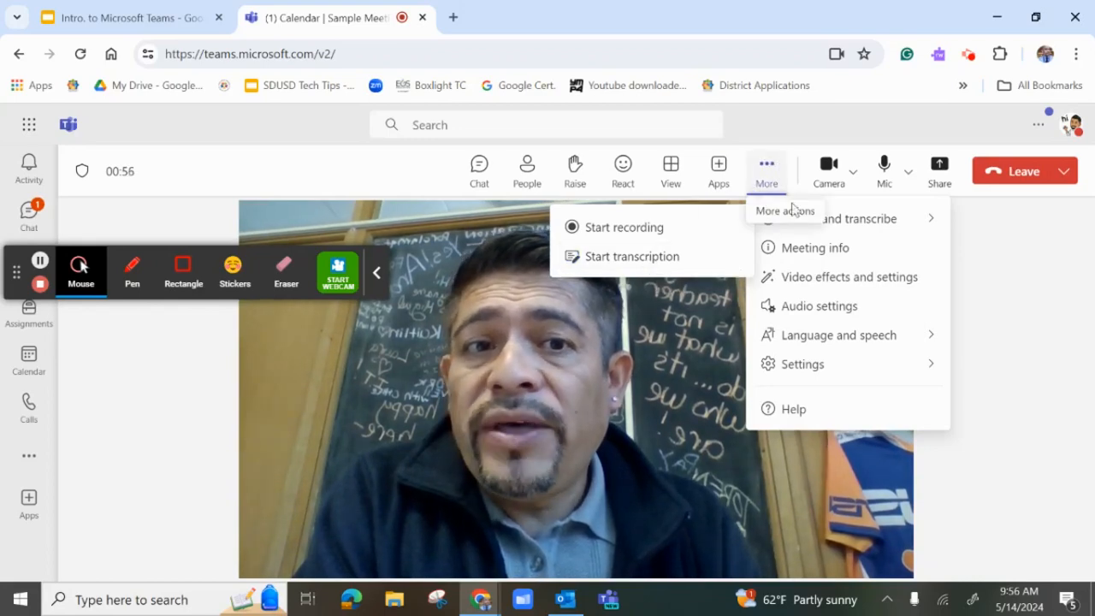
Open the meeting info of Sample Meeting, read through its join details and organizer options, and close it.
{"action": "left_click", "coordinate": [791, 249]}
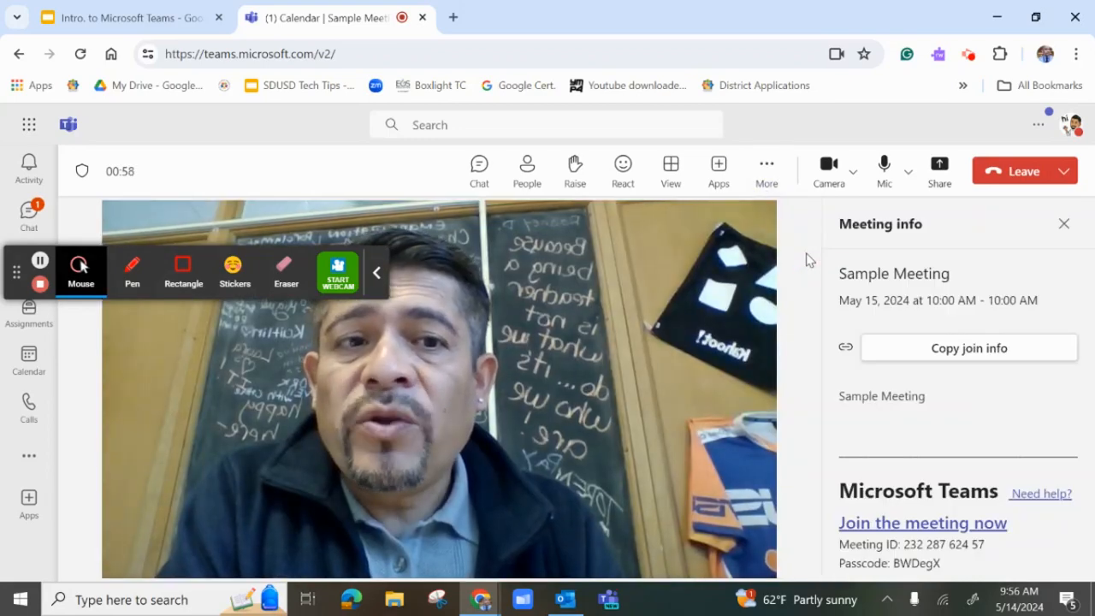
{"action": "scroll", "coordinate": [1089, 287], "scroll_direction": "down", "scroll_amount": 1}
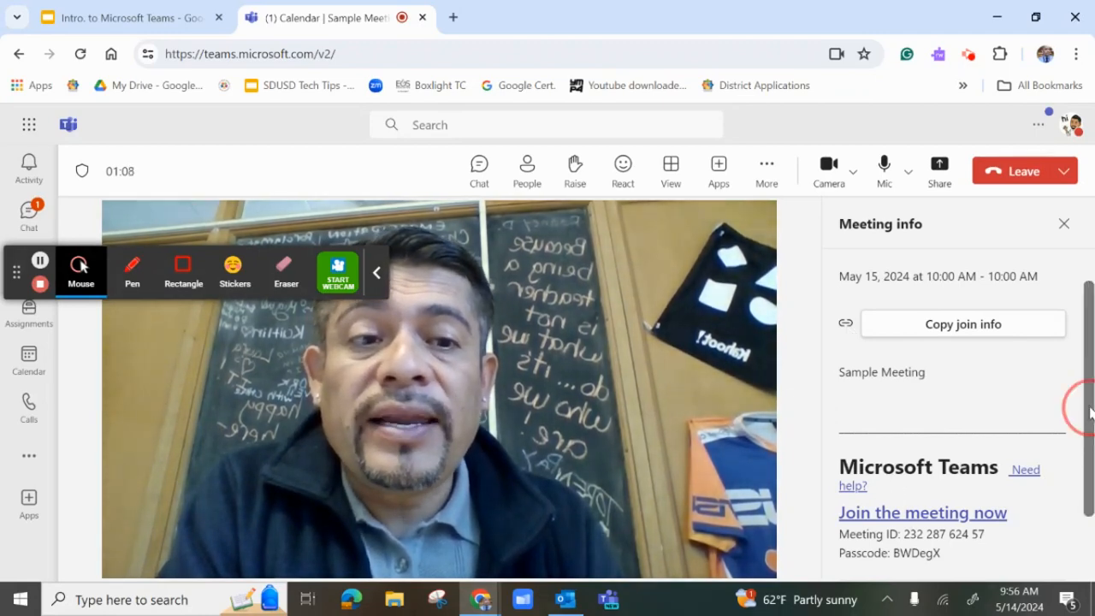
{"action": "left_click_drag", "start_coordinate": [1091, 413], "coordinate": [1091, 479]}
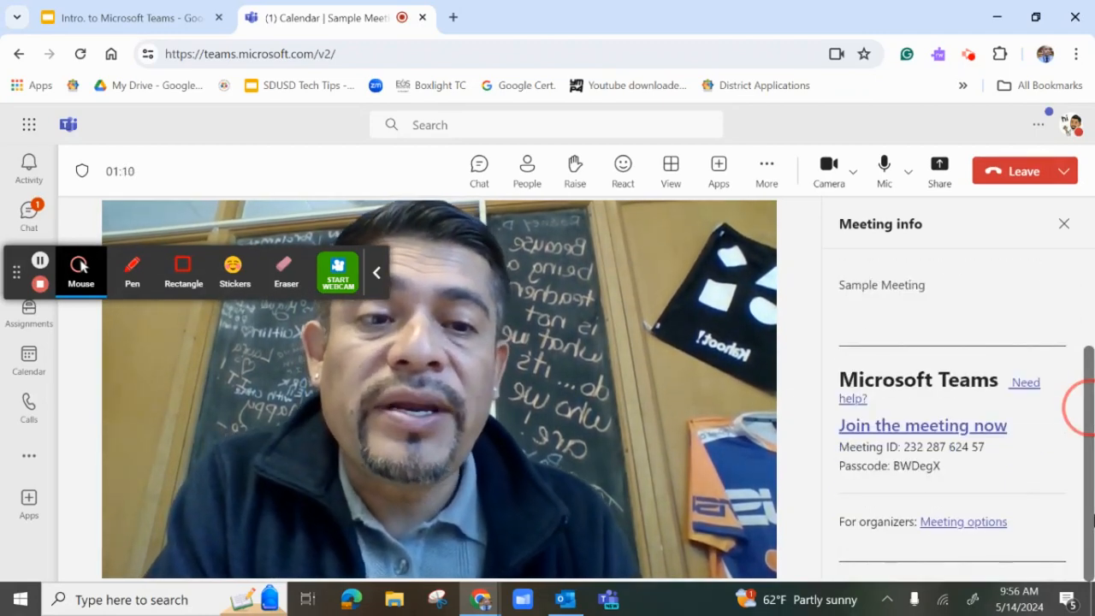
{"action": "left_click_drag", "start_coordinate": [1093, 520], "coordinate": [1082, 285]}
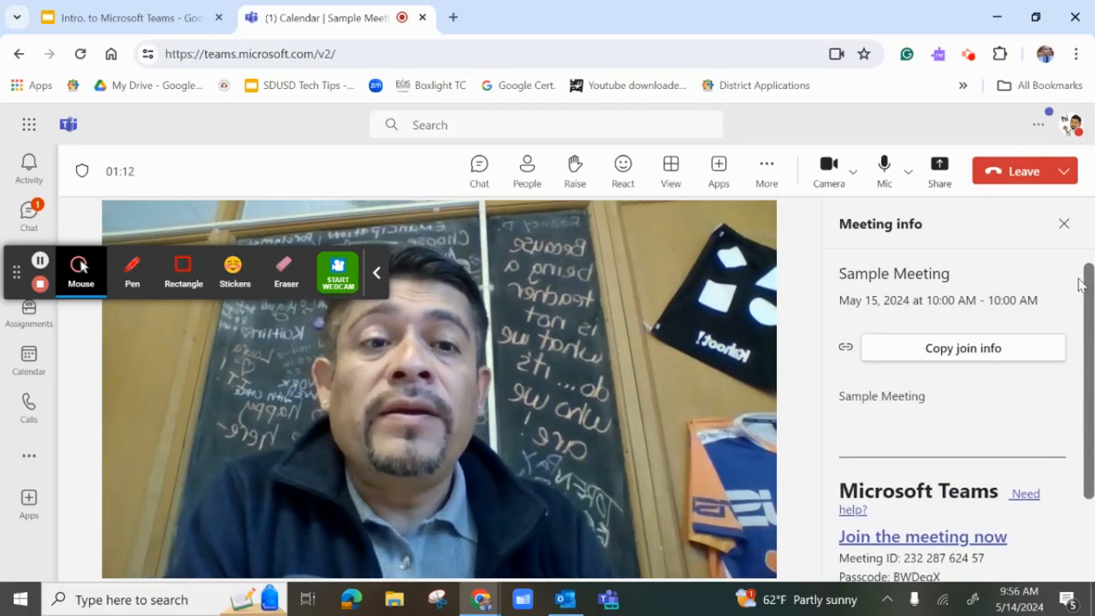
{"action": "left_click", "coordinate": [1062, 226]}
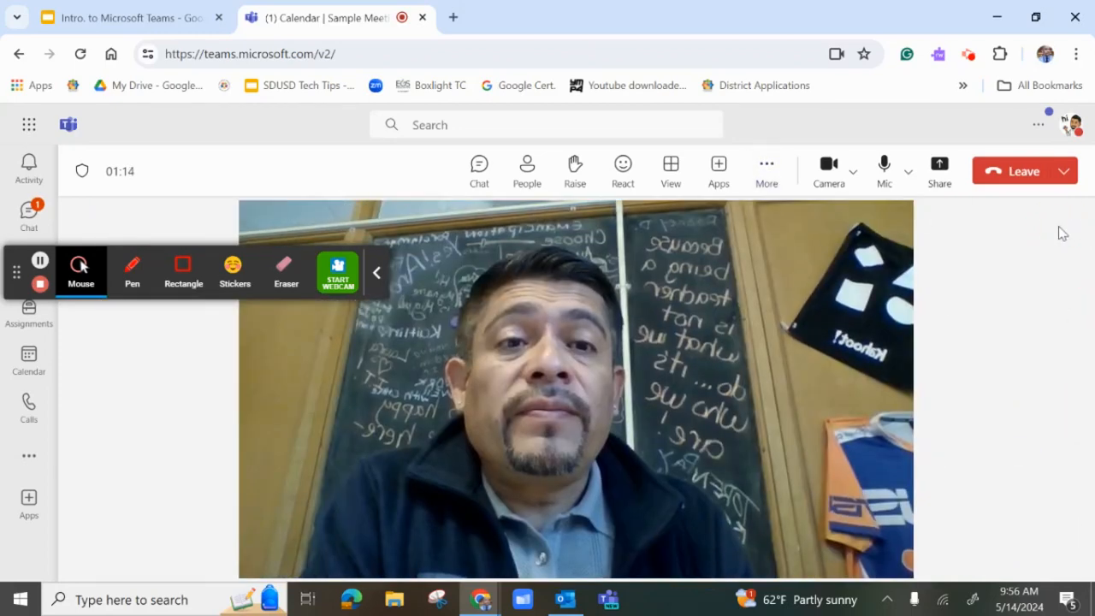
Open the meeting's video effects and try selecting the Blur background.
{"action": "left_click", "coordinate": [766, 168]}
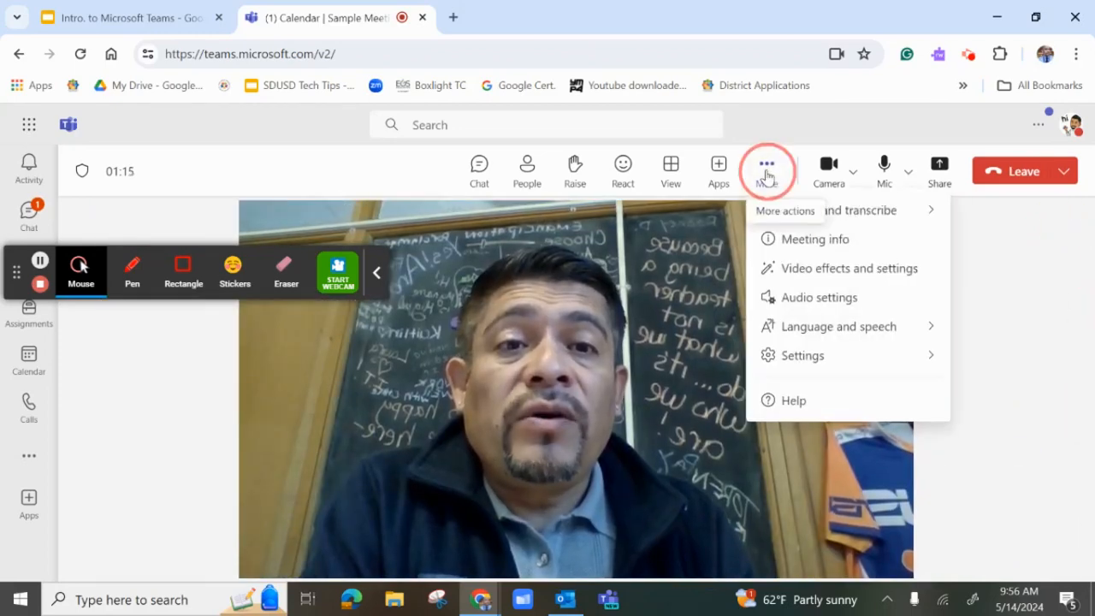
{"action": "left_click", "coordinate": [851, 288]}
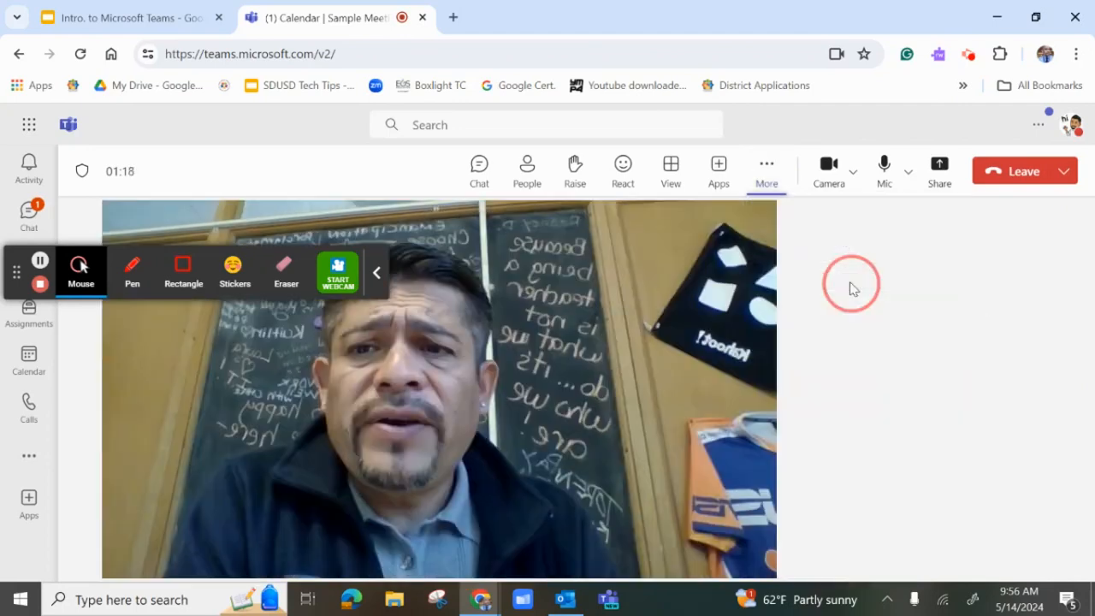
{"action": "left_click", "coordinate": [959, 323]}
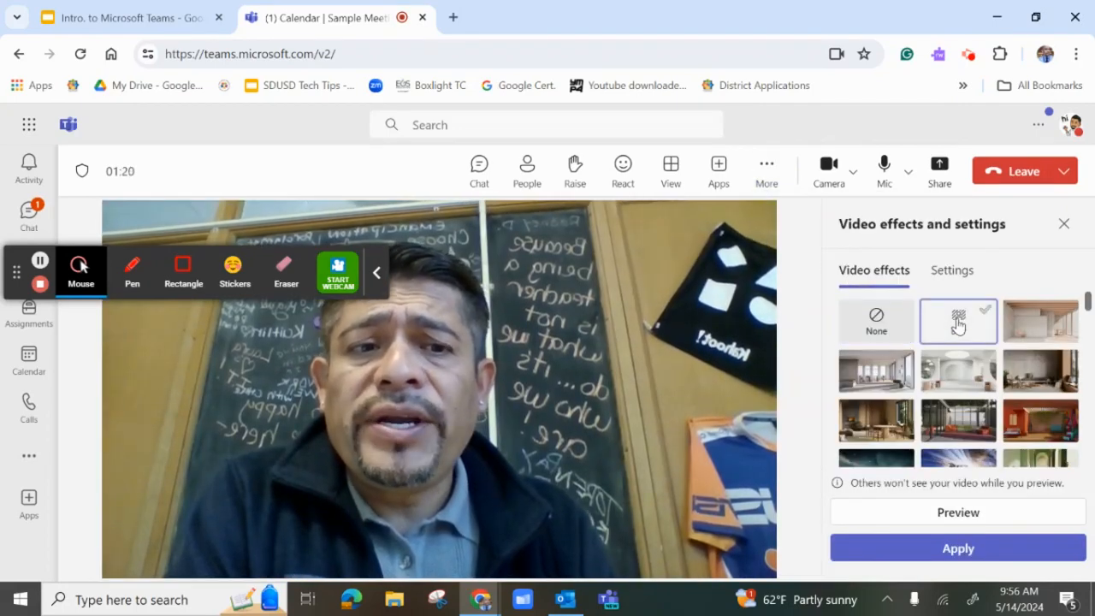
Check the speaker, microphone and noise suppression choices in the meeting's audio settings and close them.
{"action": "left_click", "coordinate": [775, 173]}
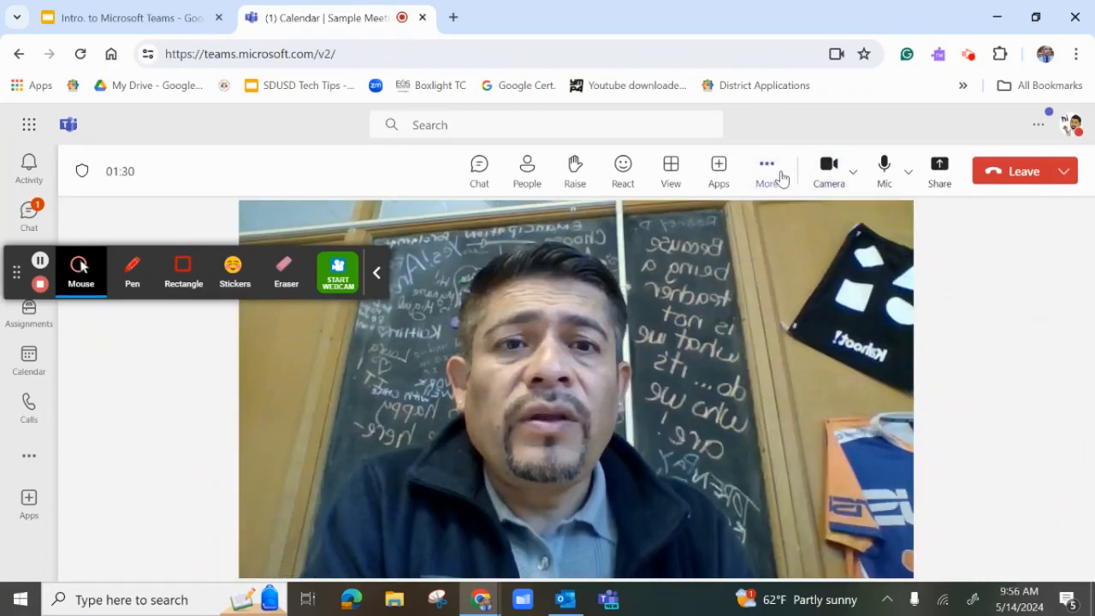
{"action": "left_click", "coordinate": [834, 308]}
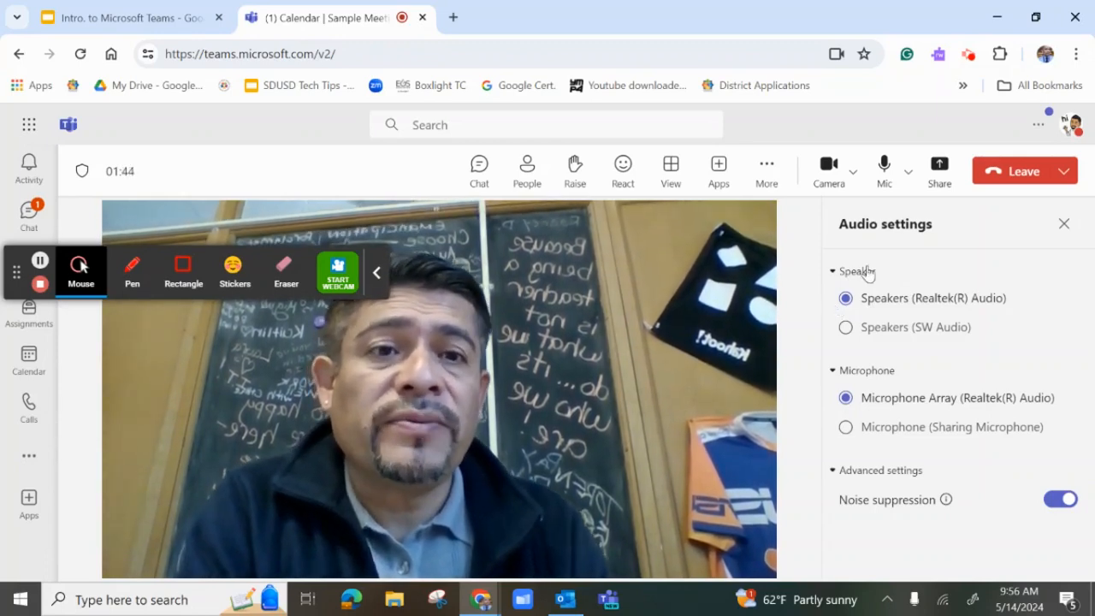
{"action": "left_click", "coordinate": [1064, 223]}
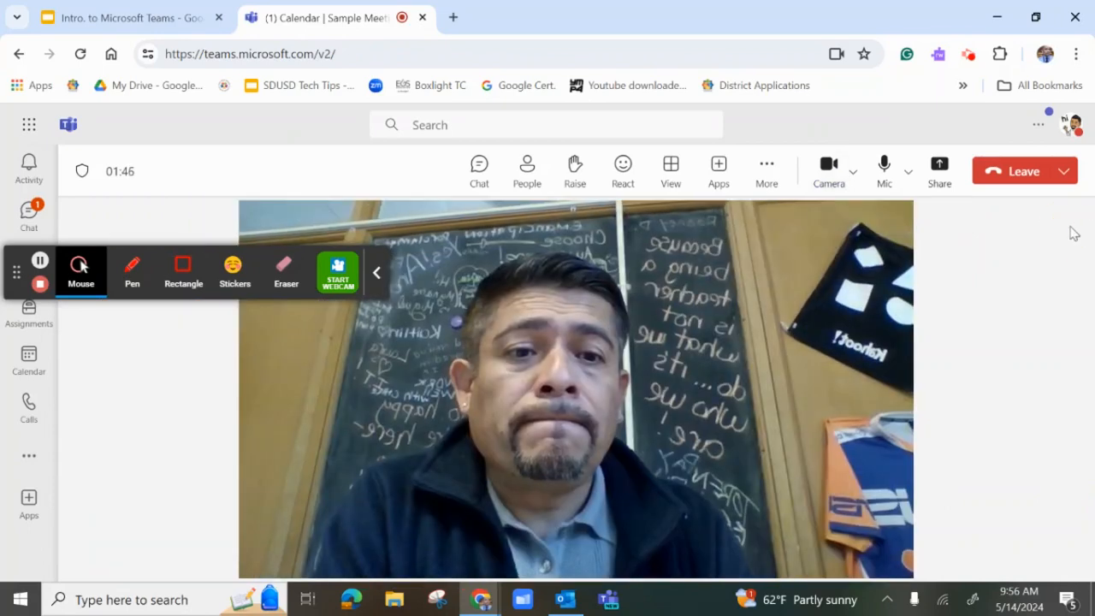
Turn on live captions from the meeting's language and speech options, and close the captions again.
{"action": "left_click", "coordinate": [765, 176]}
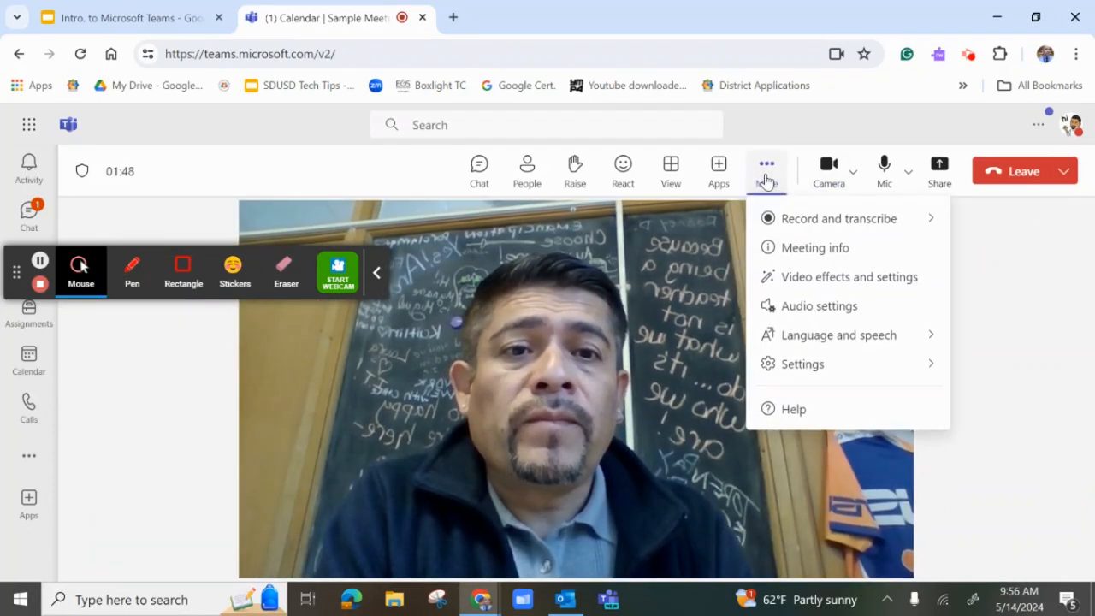
{"action": "mouse_move", "coordinate": [851, 336]}
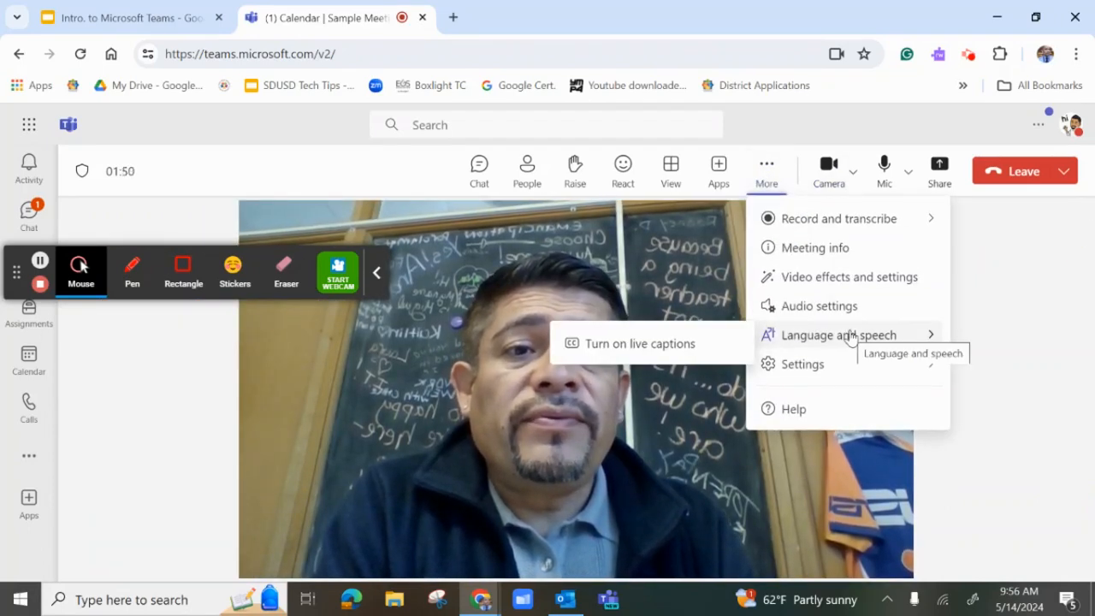
{"action": "left_click", "coordinate": [851, 337]}
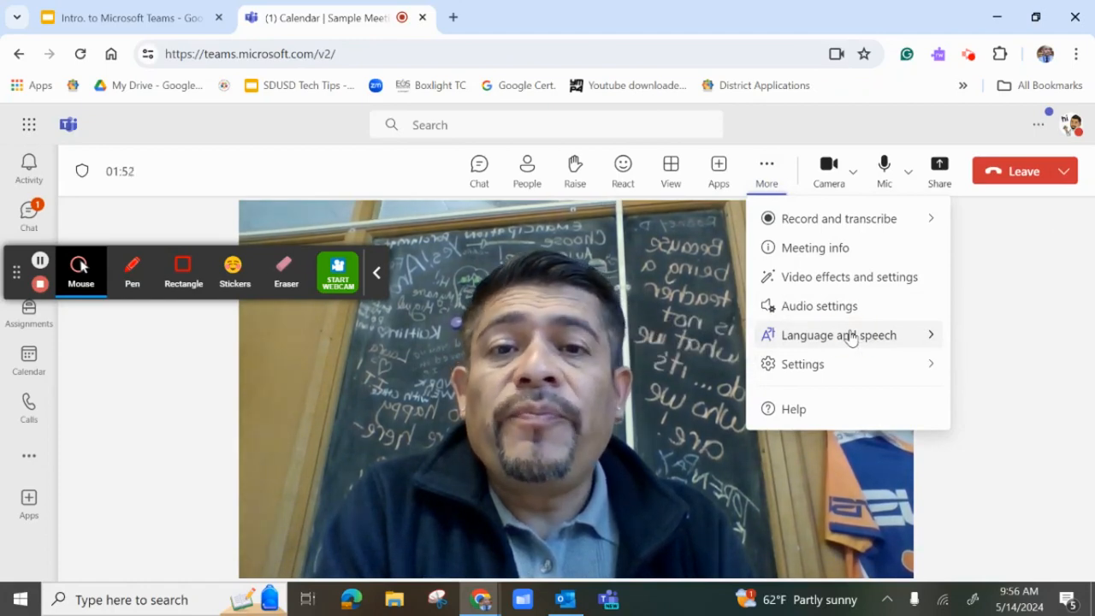
{"action": "mouse_move", "coordinate": [921, 347]}
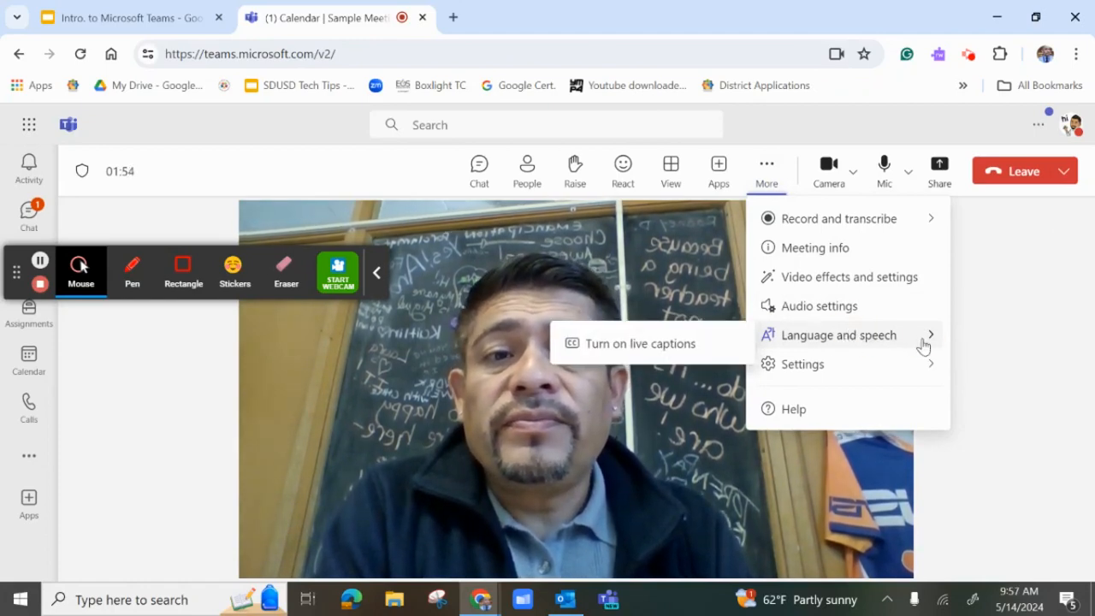
{"action": "left_click", "coordinate": [659, 351]}
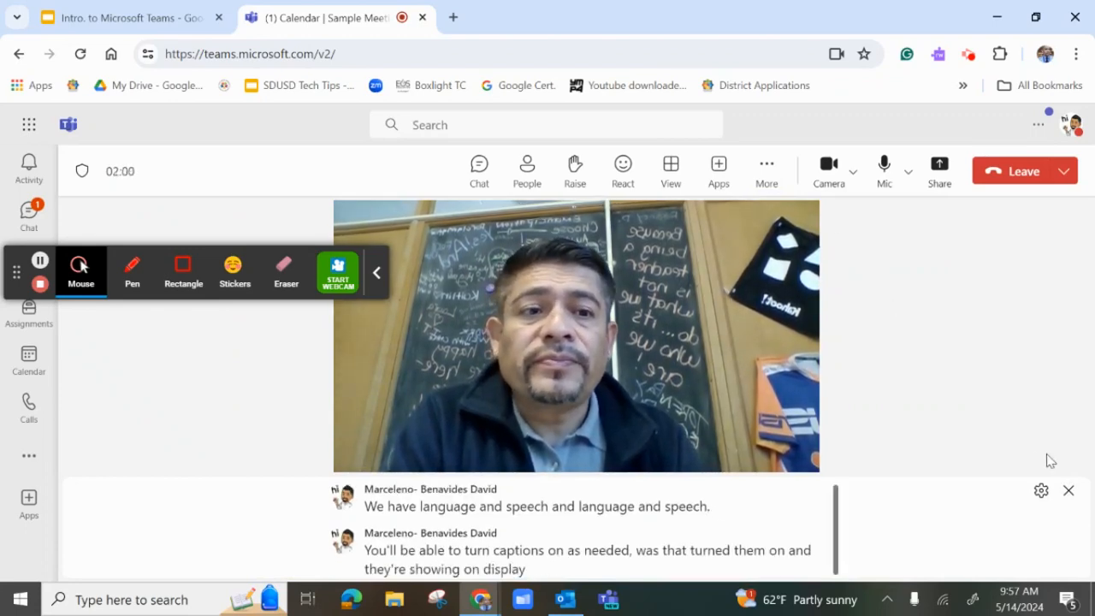
{"action": "left_click", "coordinate": [1069, 490]}
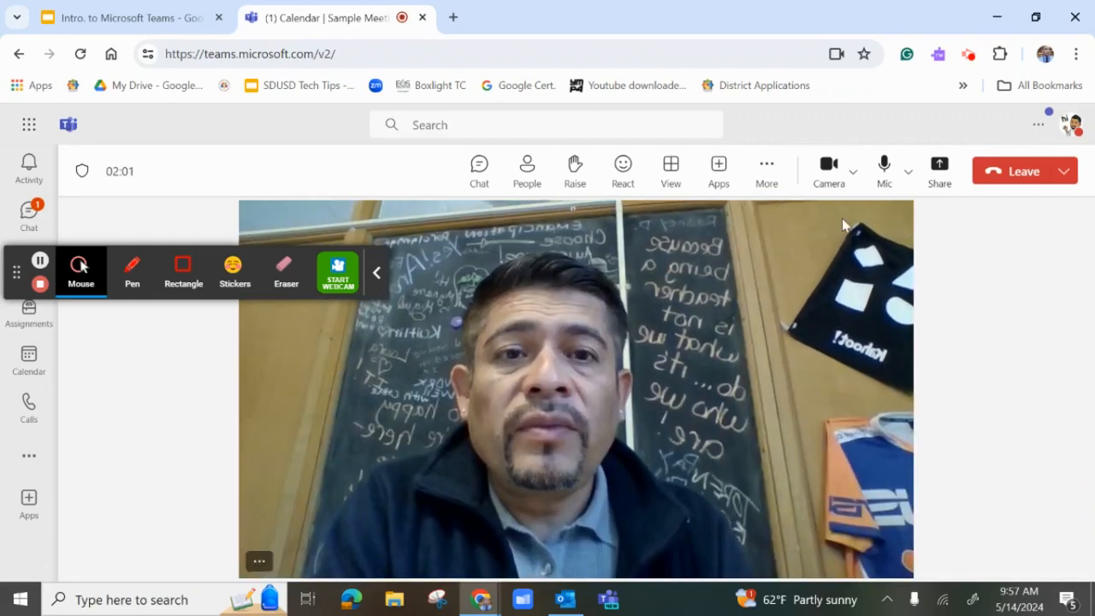
Open the meeting options, review the security and audio and video settings, and close them without saving.
{"action": "left_click", "coordinate": [767, 176]}
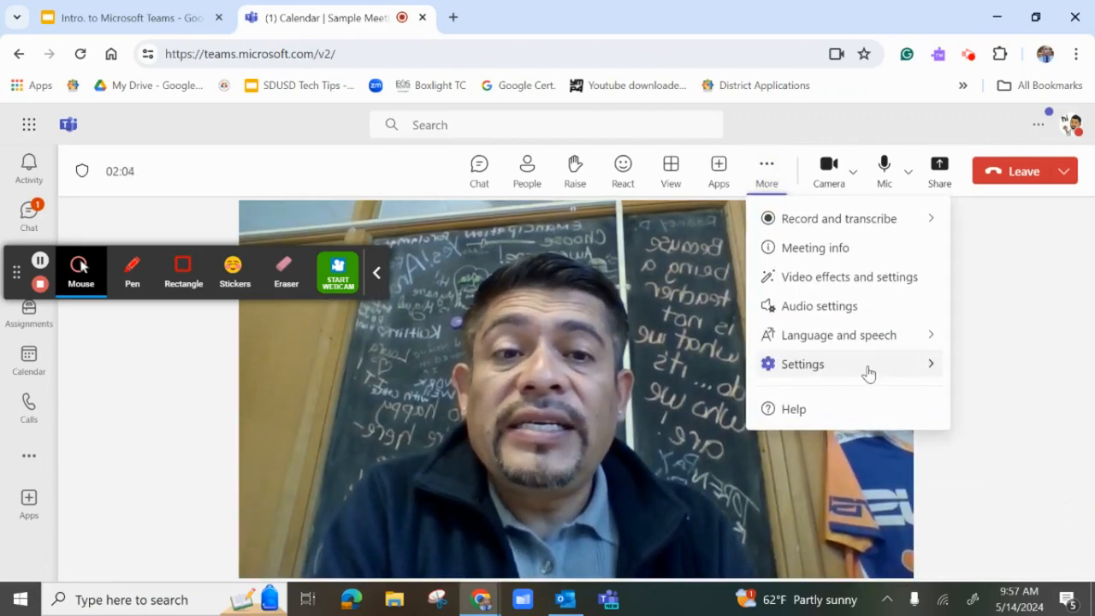
{"action": "mouse_move", "coordinate": [865, 371]}
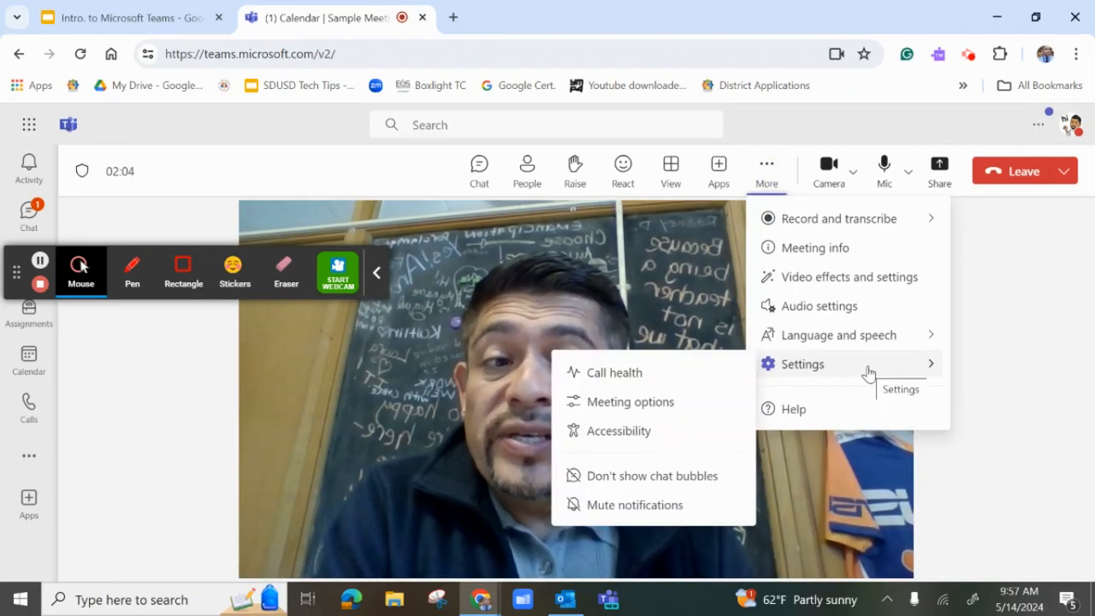
{"action": "left_click", "coordinate": [652, 403]}
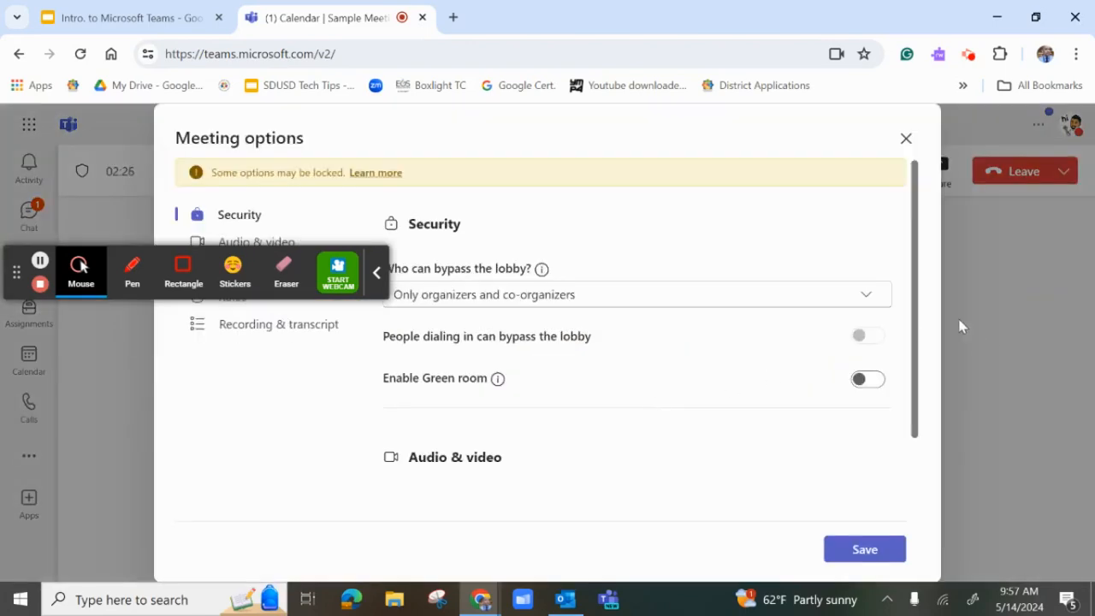
{"action": "left_click_drag", "start_coordinate": [916, 295], "coordinate": [917, 225]}
{"action": "scroll", "coordinate": [908, 321], "scroll_direction": "down", "scroll_amount": 2}
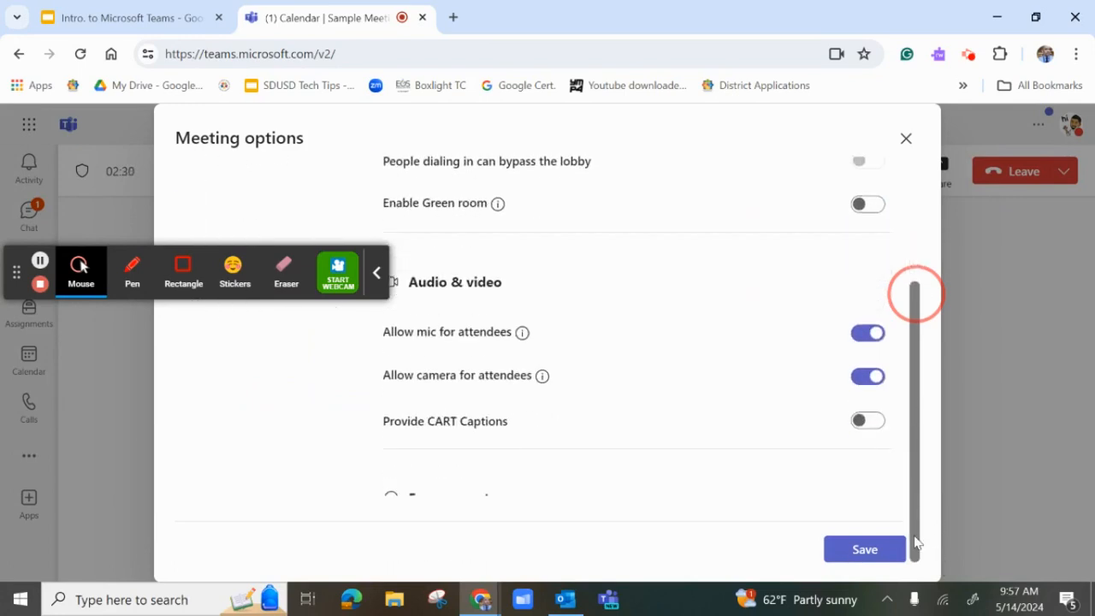
{"action": "left_click", "coordinate": [904, 140]}
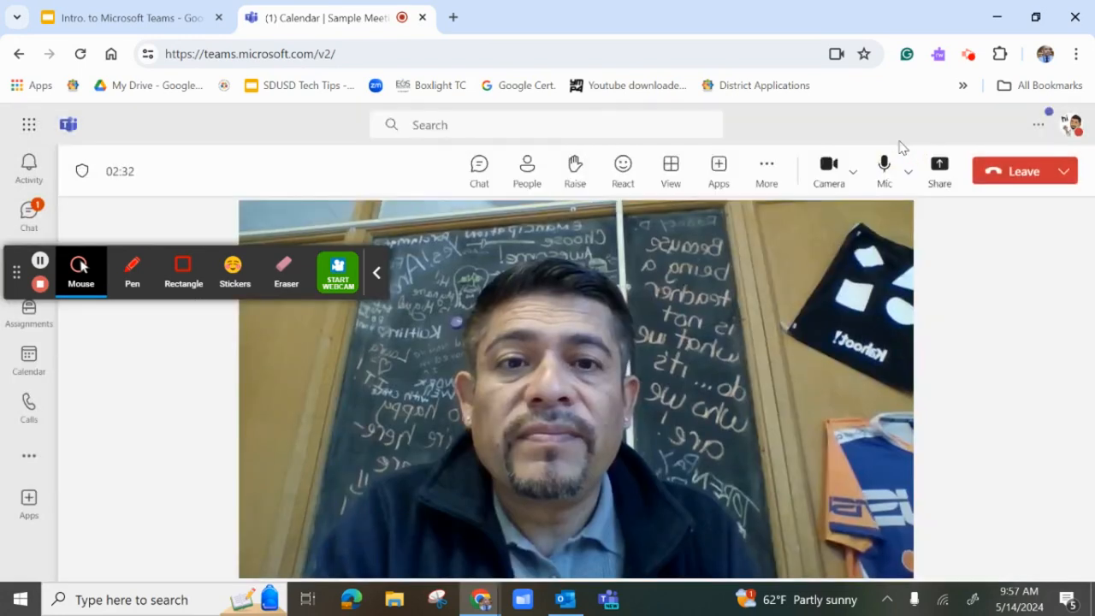
Check the meeting's accessibility settings, and look through the apps that can be added to the meeting.
{"action": "left_click", "coordinate": [766, 171]}
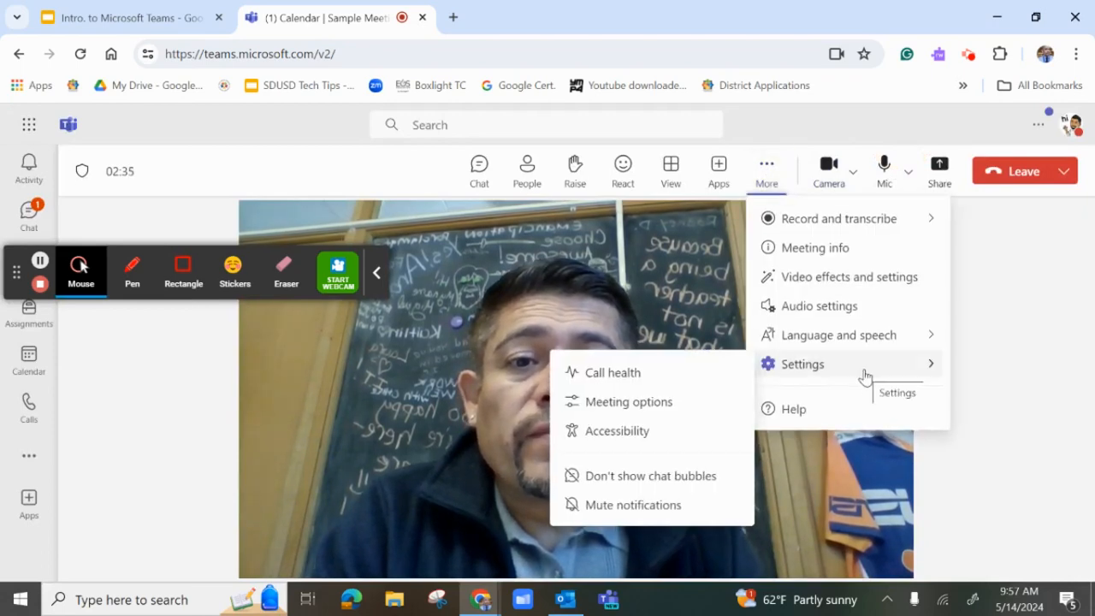
{"action": "left_click", "coordinate": [650, 431]}
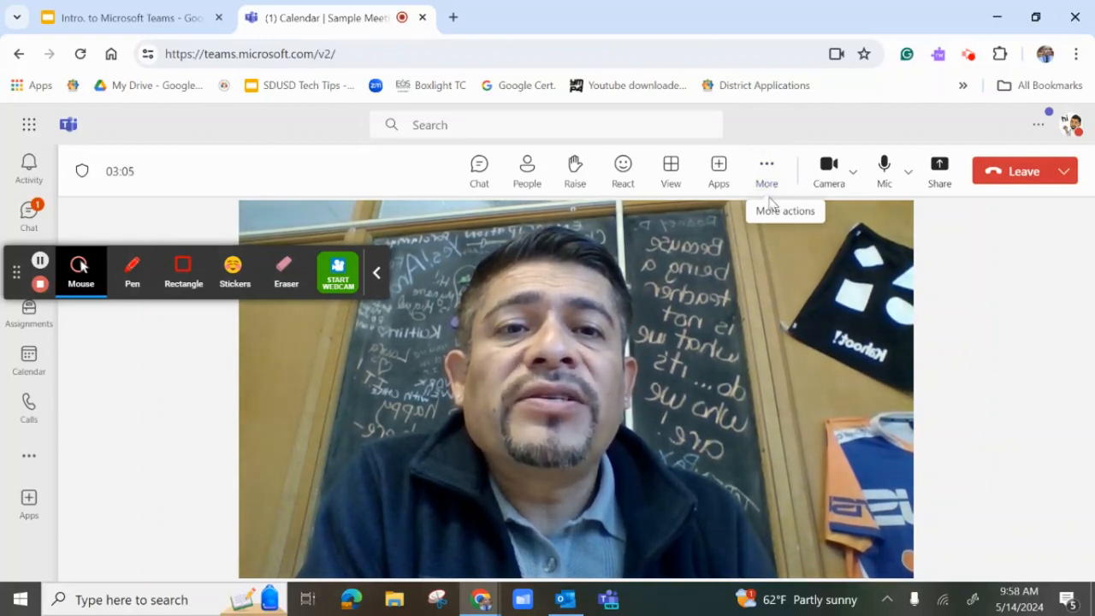
{"action": "left_click", "coordinate": [723, 185]}
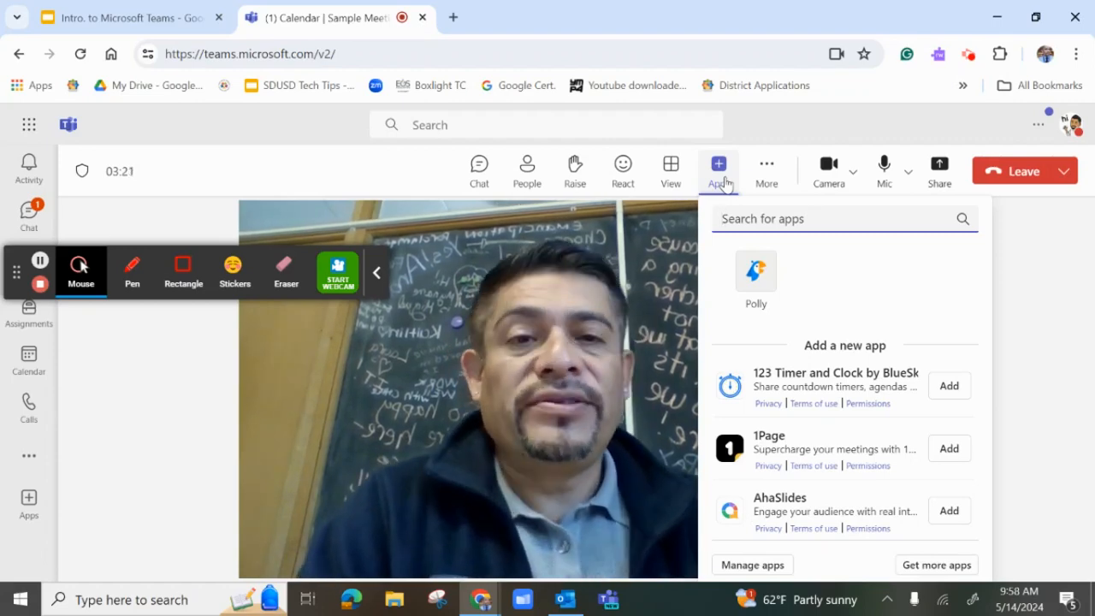
{"action": "left_click", "coordinate": [722, 175]}
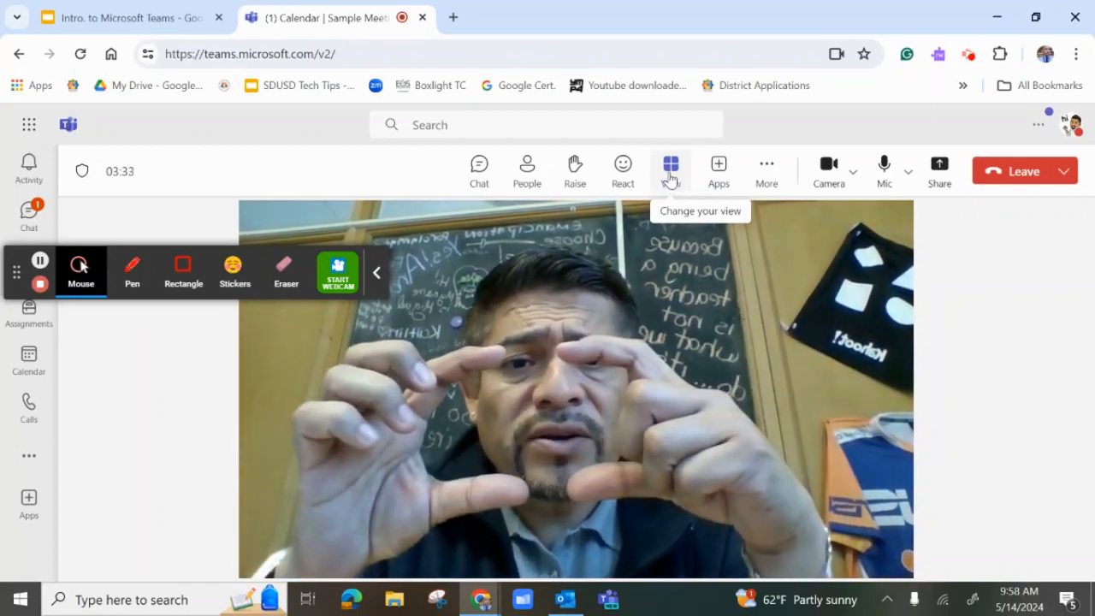
Switch the meeting view to Together mode and dismiss the incoming email notification.
{"action": "left_click", "coordinate": [671, 178]}
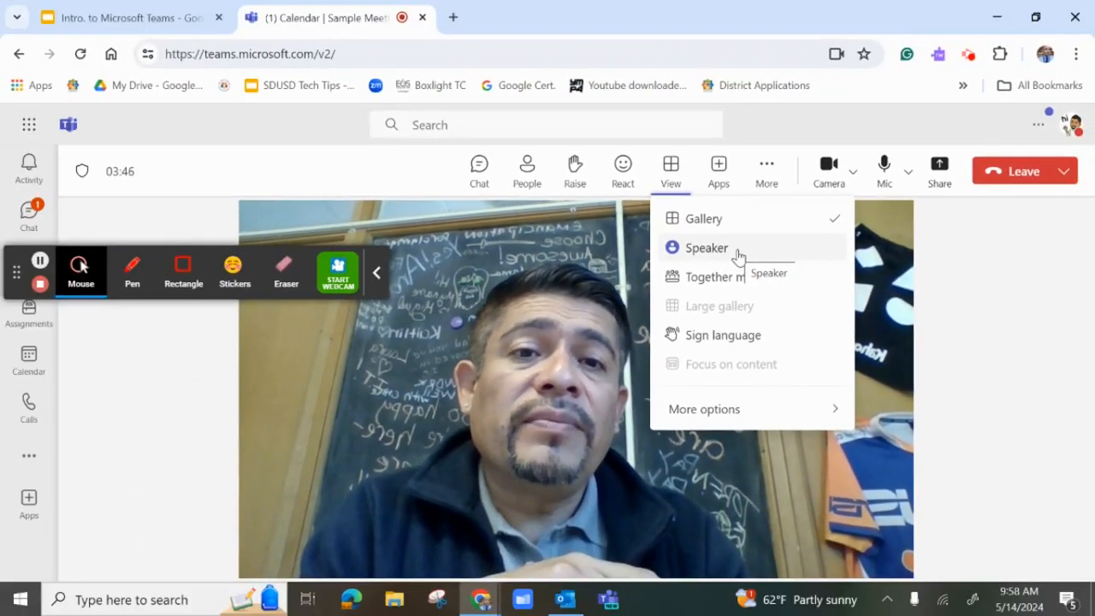
{"action": "left_click", "coordinate": [749, 276]}
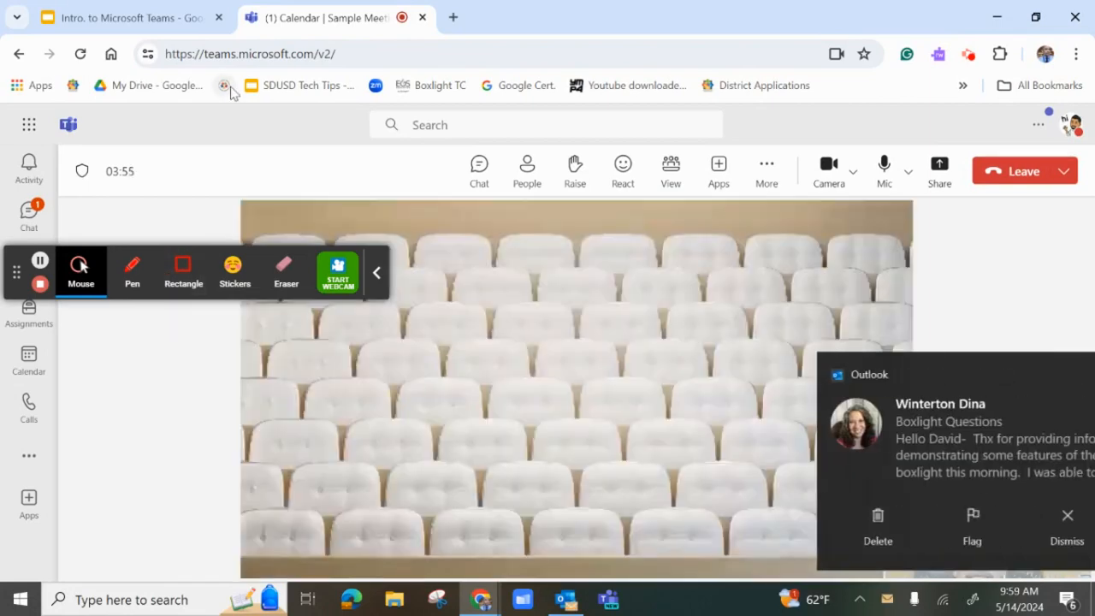
{"action": "left_click", "coordinate": [1056, 375]}
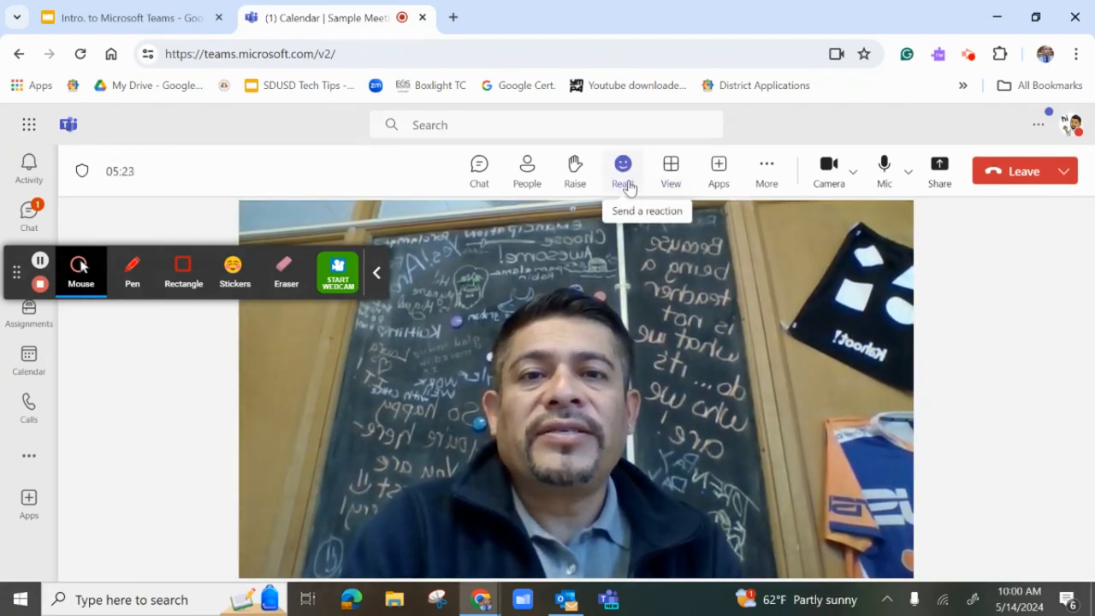
Send a Like reaction and a Surprised reaction in the meeting.
{"action": "left_click", "coordinate": [629, 187]}
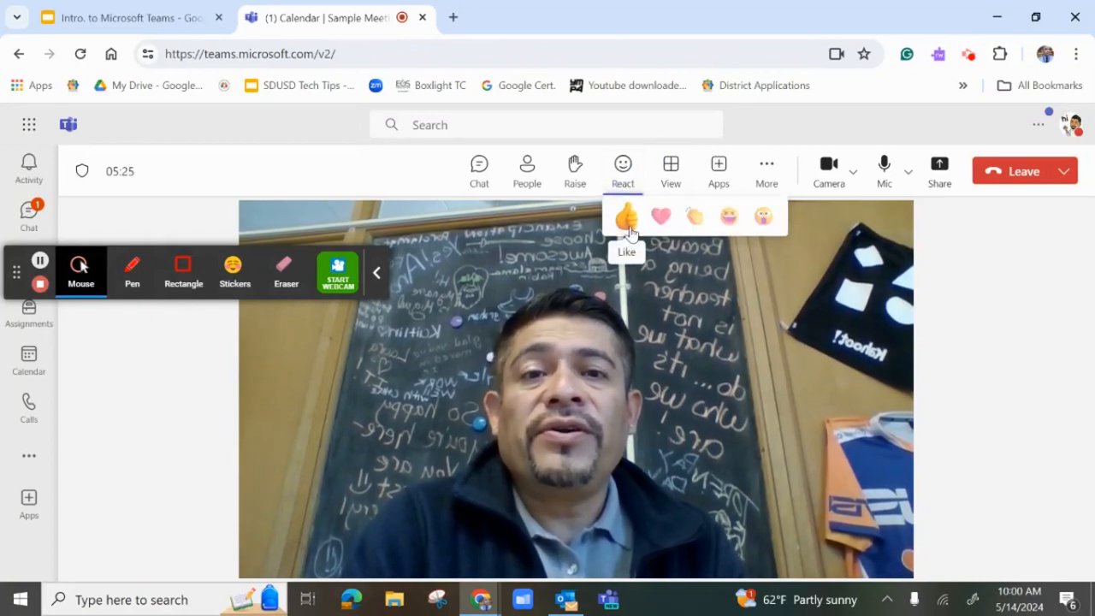
{"action": "left_click", "coordinate": [629, 219]}
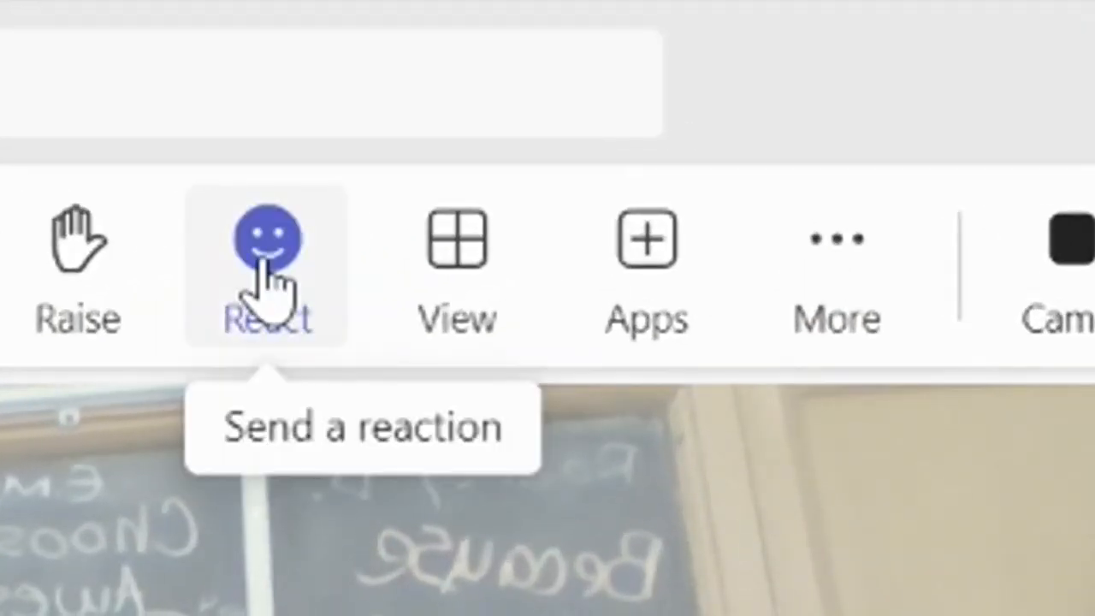
{"action": "left_click", "coordinate": [622, 170]}
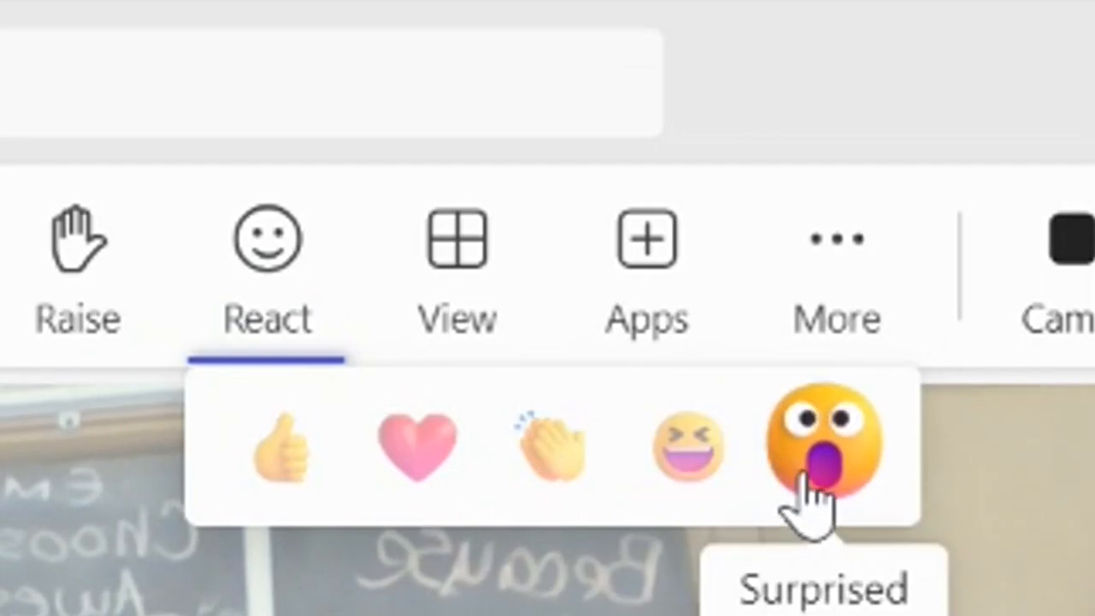
{"action": "left_click", "coordinate": [807, 476]}
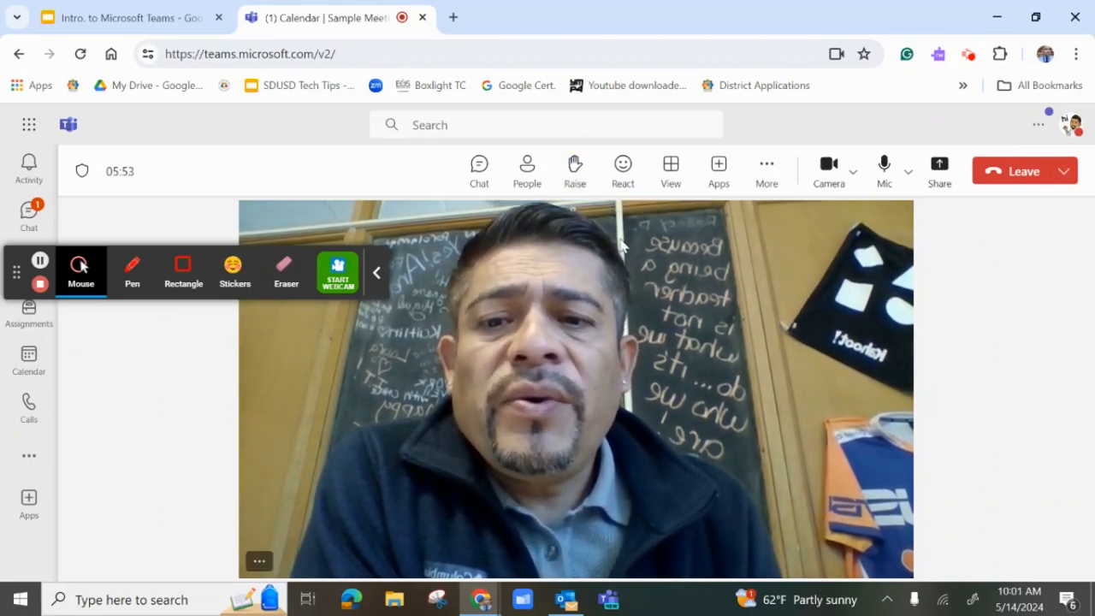
Try the raise-hand feature and open the participants list to check who is in the meeting and who is invited.
{"action": "left_click", "coordinate": [573, 176]}
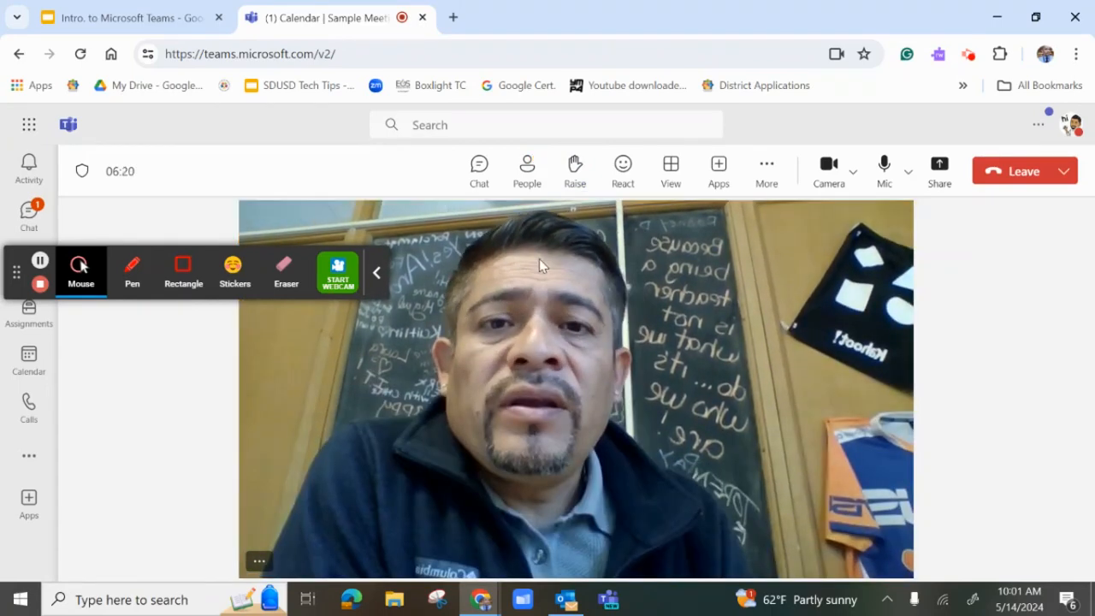
{"action": "left_click", "coordinate": [528, 184]}
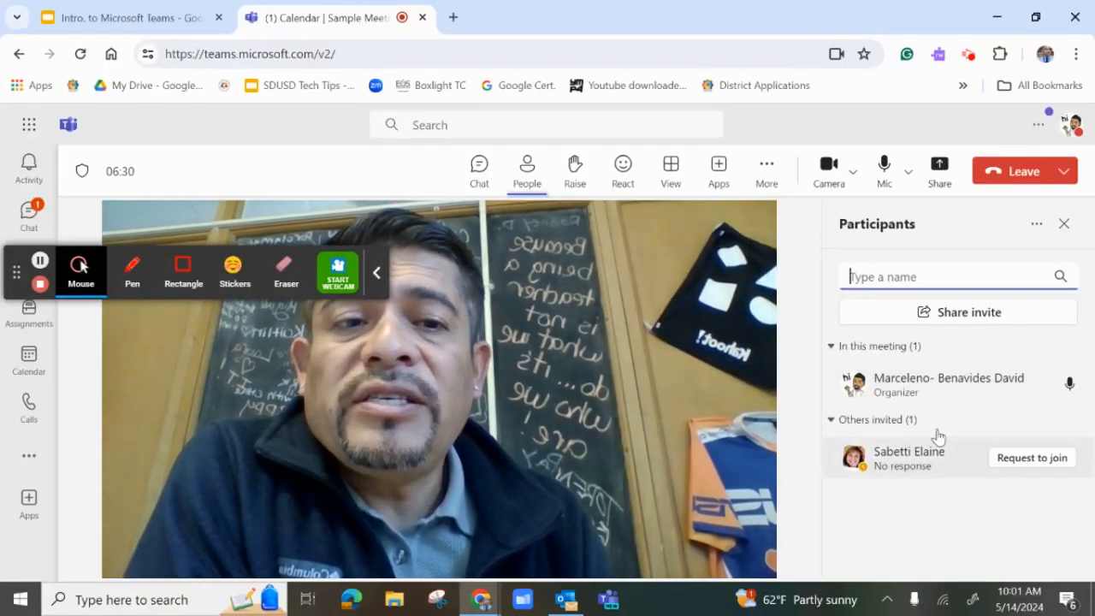
{"action": "mouse_move", "coordinate": [956, 450]}
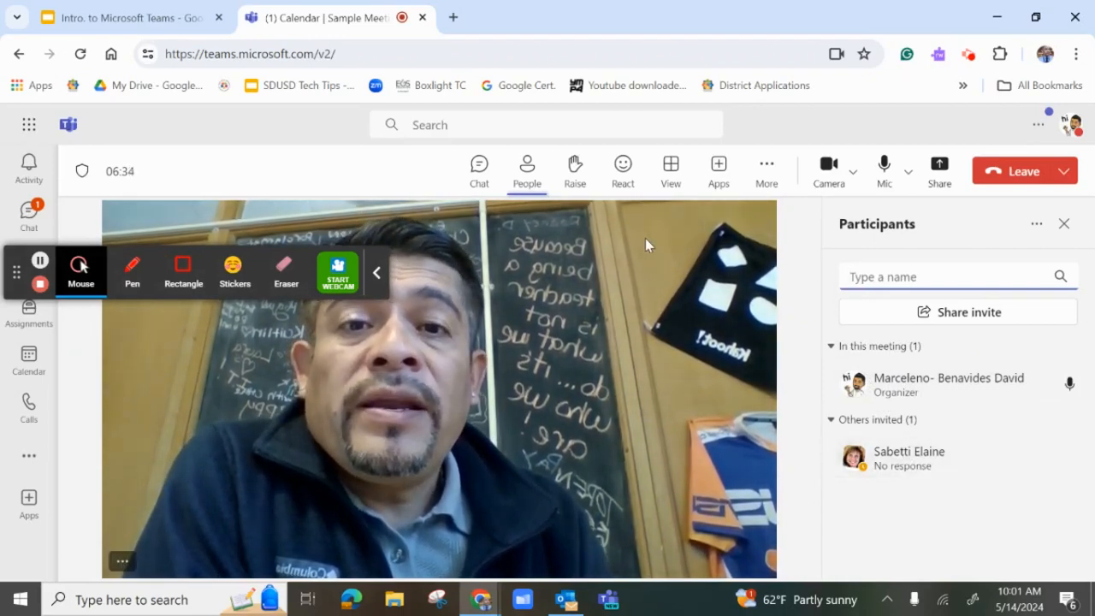
Raise a hand with the participants list open, and open the list's additional options.
{"action": "left_click", "coordinate": [576, 185]}
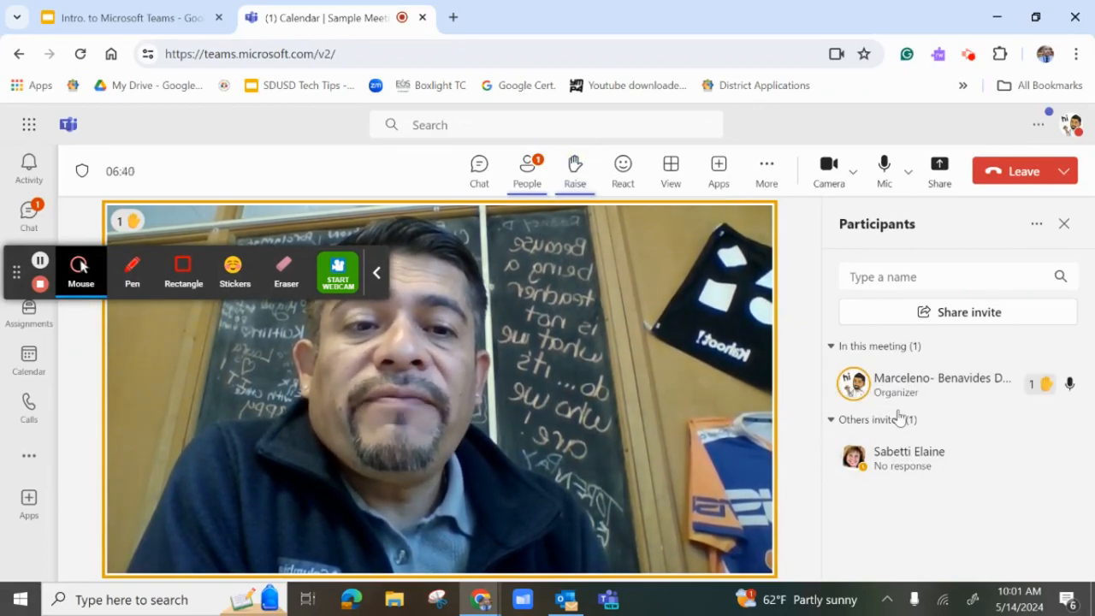
{"action": "mouse_move", "coordinate": [1052, 398]}
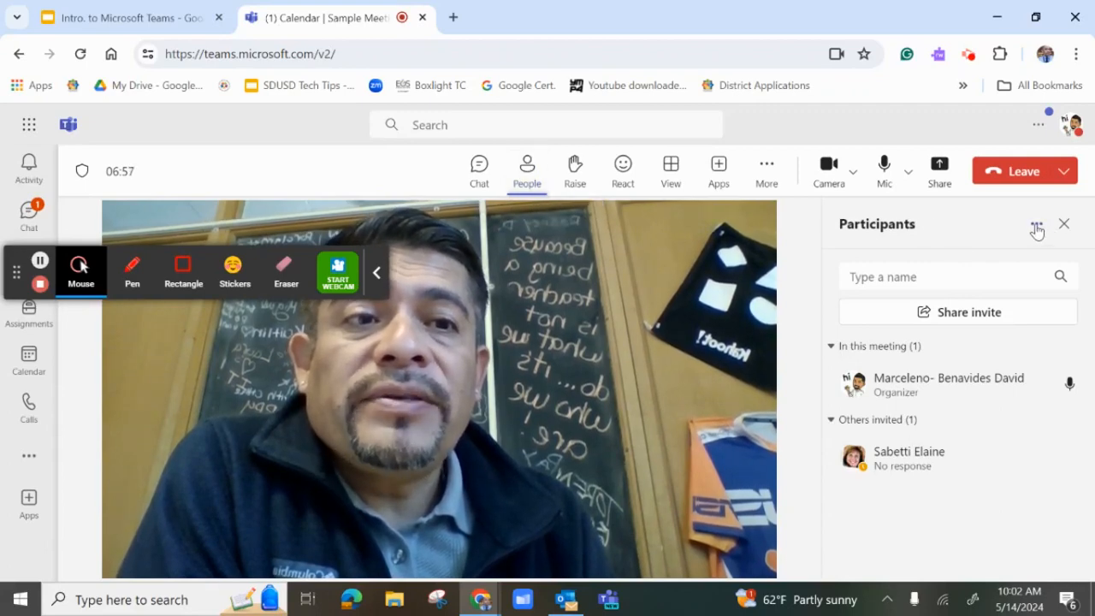
{"action": "left_click", "coordinate": [1036, 228]}
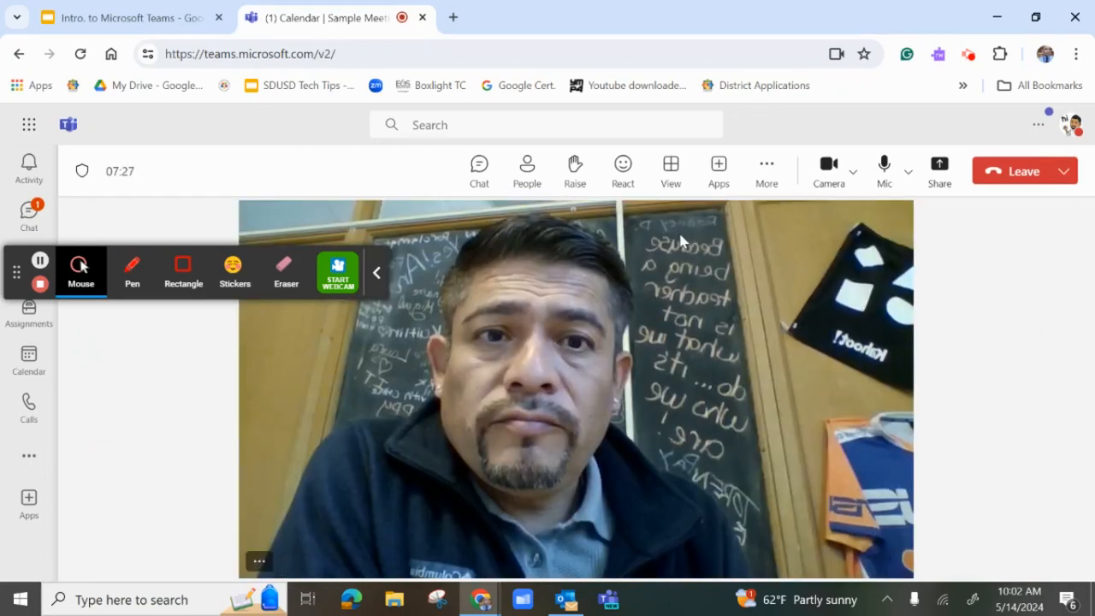
Post a surprised-face emoji in the meeting chat and open the options for leaving the meeting.
{"action": "left_click", "coordinate": [479, 175]}
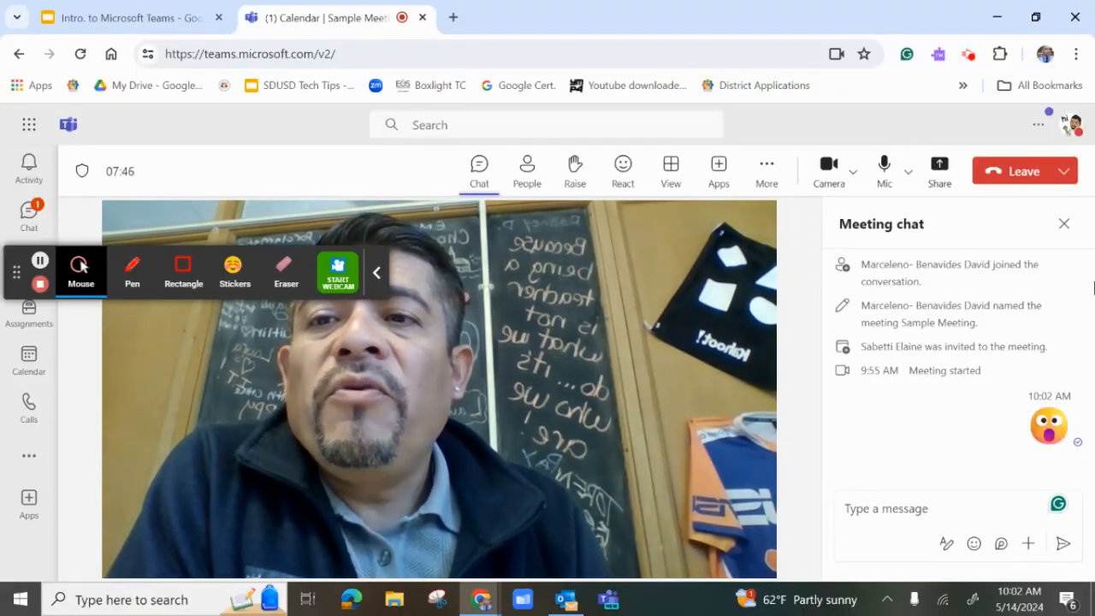
{"action": "left_click", "coordinate": [1063, 181]}
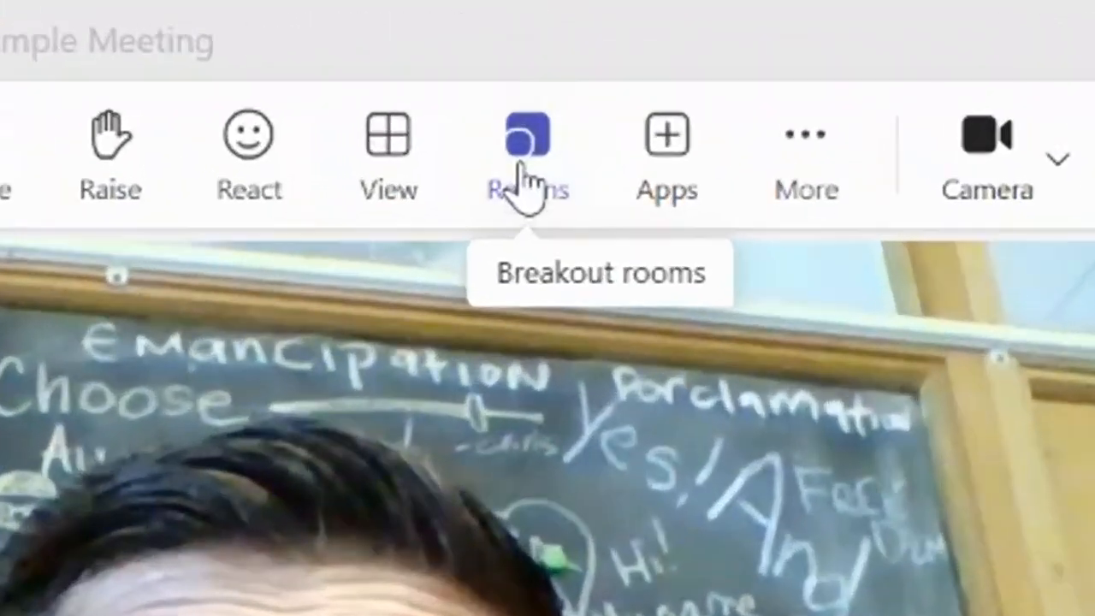
Open the breakout room setup in the Teams desktop meeting and browse the available numbers of rooms.
{"action": "left_click", "coordinate": [685, 60]}
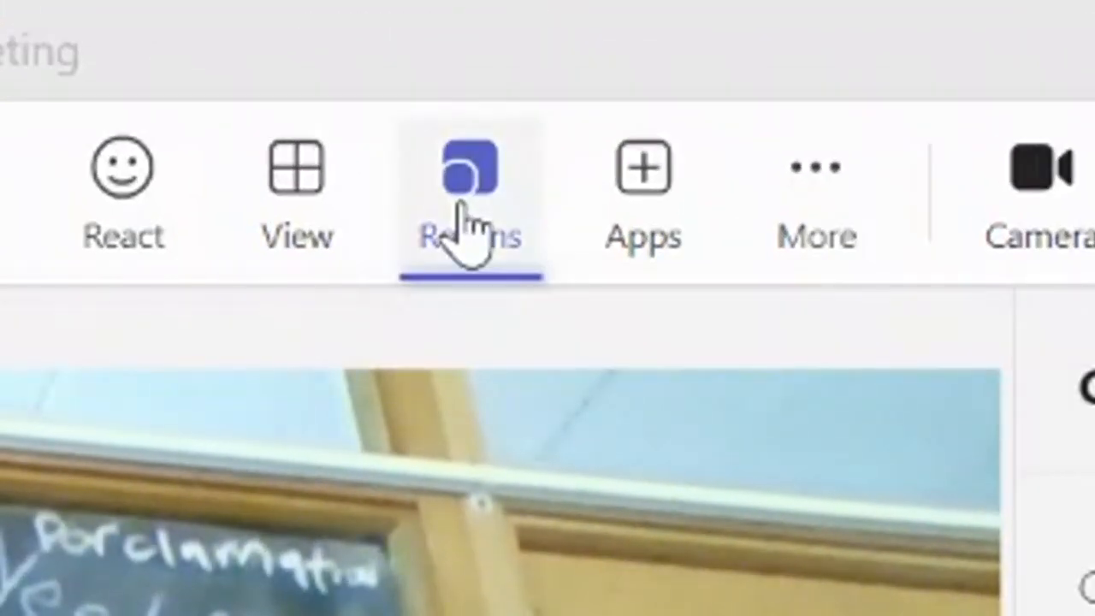
{"action": "left_click", "coordinate": [1061, 347]}
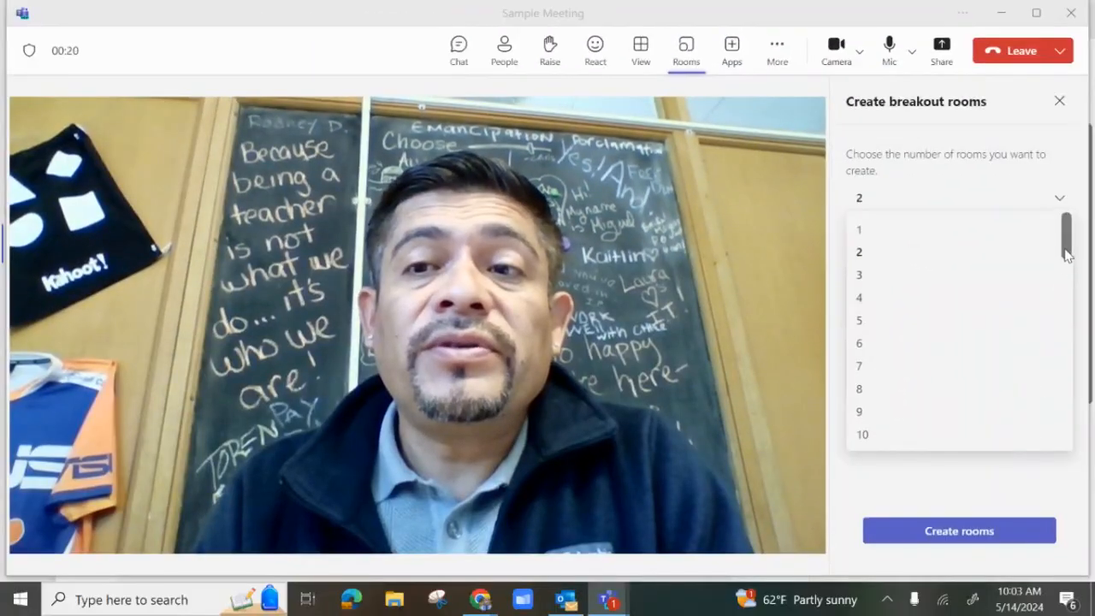
{"action": "left_click_drag", "start_coordinate": [1067, 255], "coordinate": [1072, 477]}
{"action": "left_click", "coordinate": [997, 488]}
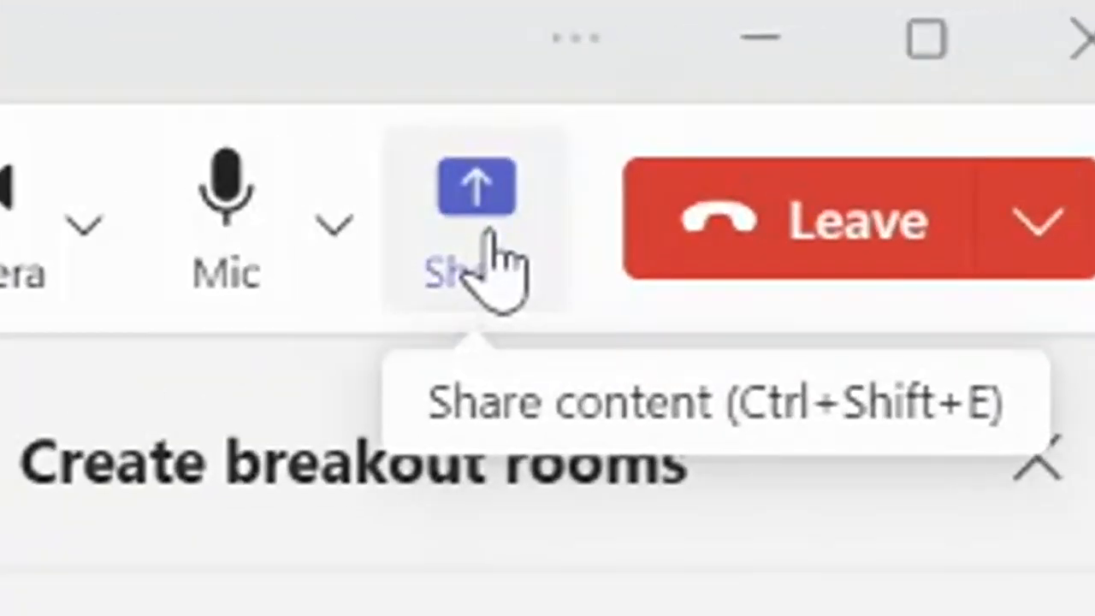
Close the breakout room setup and turn on Include sound in the content sharing options, dismissing the email notification.
{"action": "left_click", "coordinate": [942, 52]}
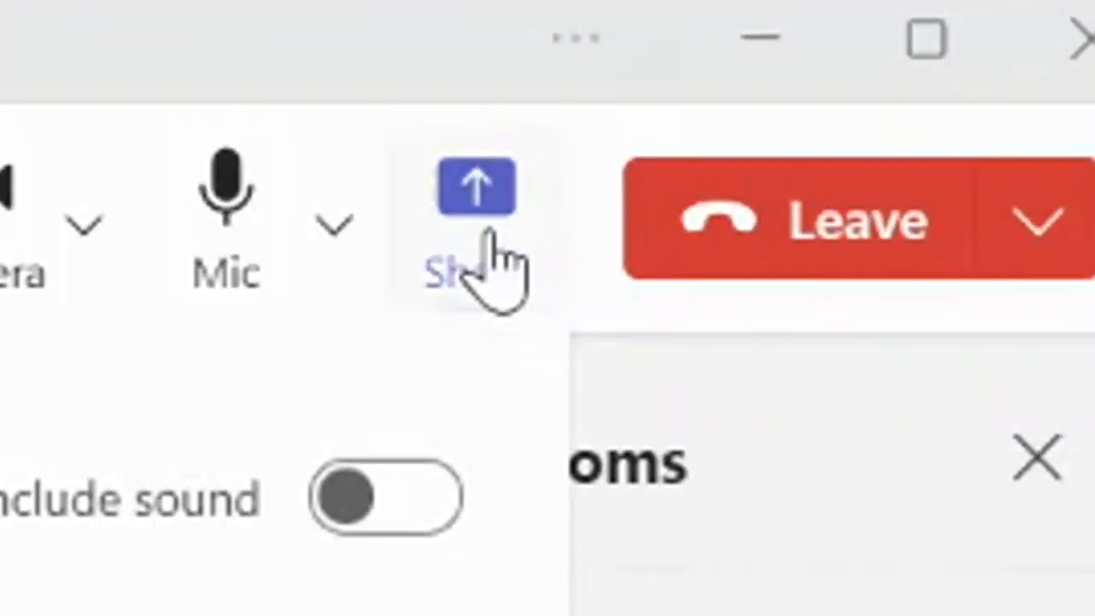
{"action": "left_click", "coordinate": [1040, 461]}
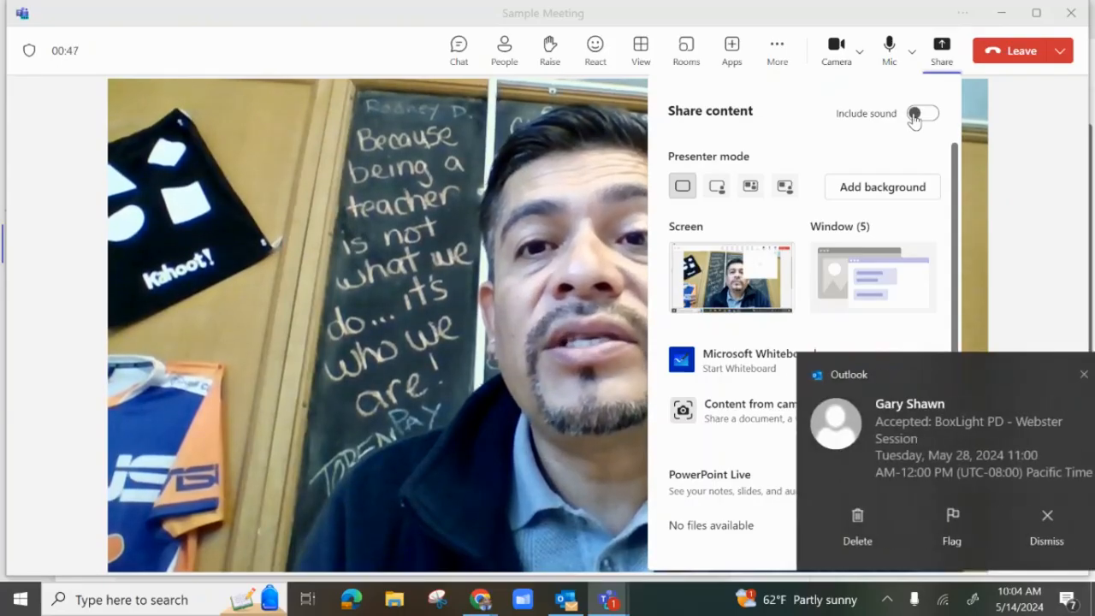
{"action": "left_click", "coordinate": [528, 317]}
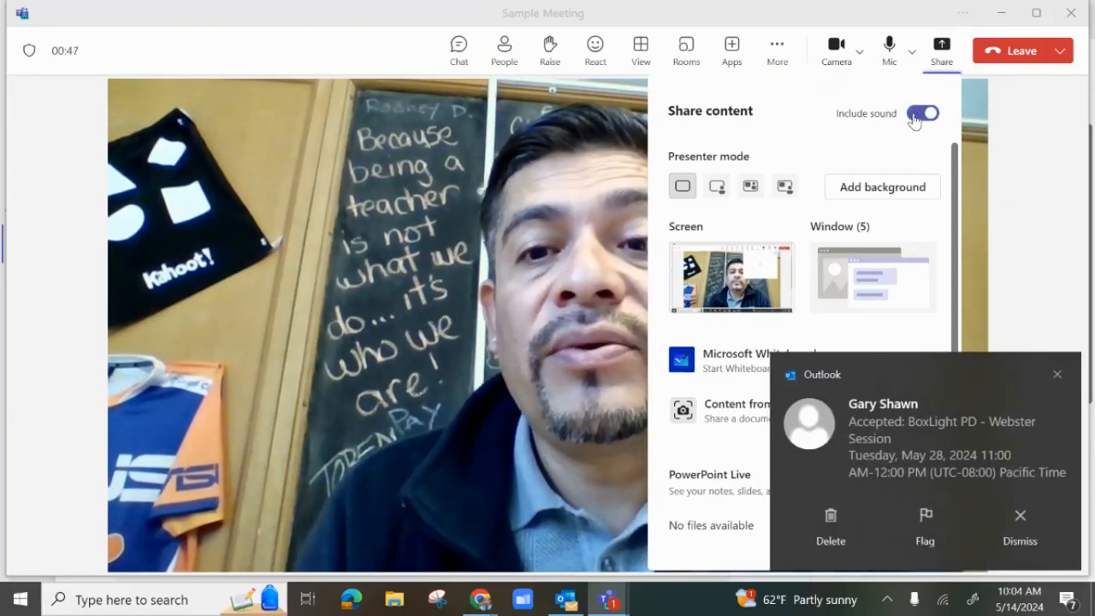
{"action": "left_click", "coordinate": [1057, 374]}
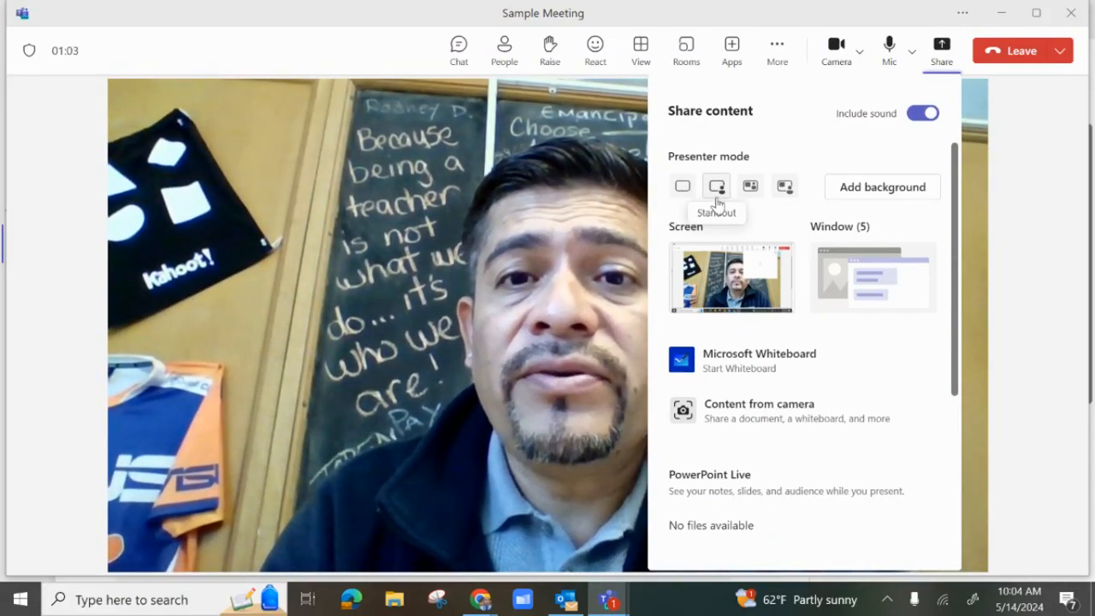
Choose the Standout presenter mode and look further through the content sharing options.
{"action": "left_click", "coordinate": [716, 193]}
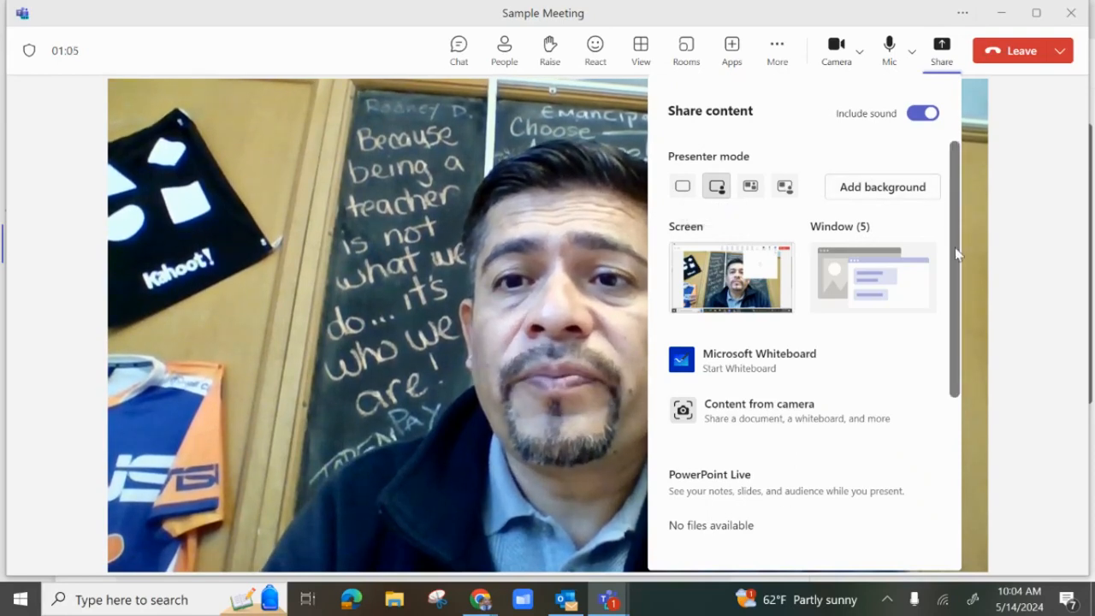
{"action": "left_click_drag", "start_coordinate": [954, 247], "coordinate": [970, 415]}
{"action": "left_click", "coordinate": [970, 415]}
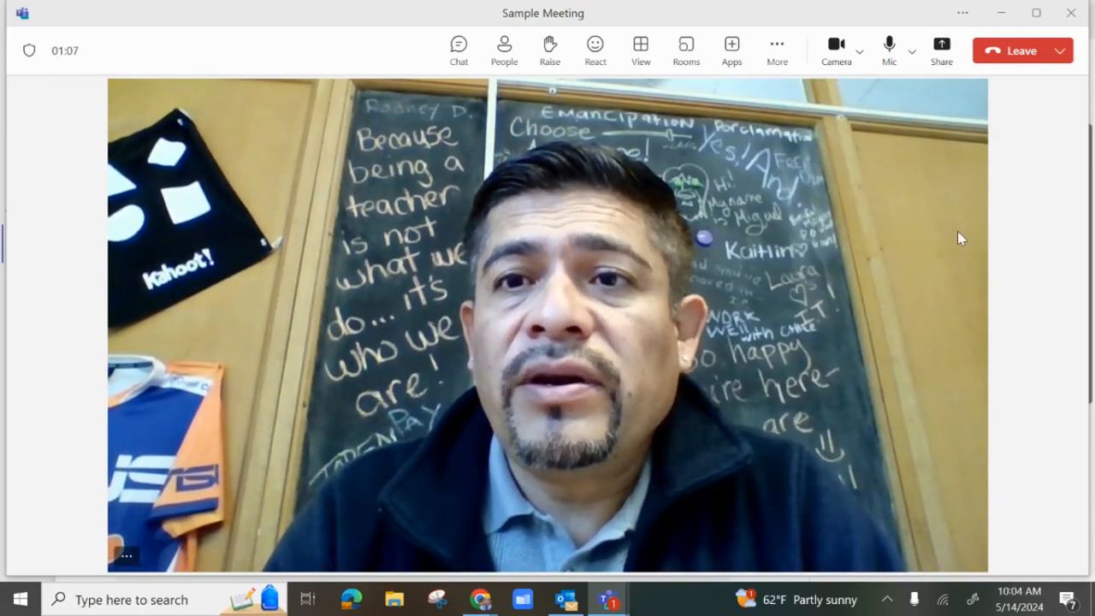
Share the 2021-22 AP Roster Count workbook with all meeting participants through Excel Live.
{"action": "left_click", "coordinate": [939, 51]}
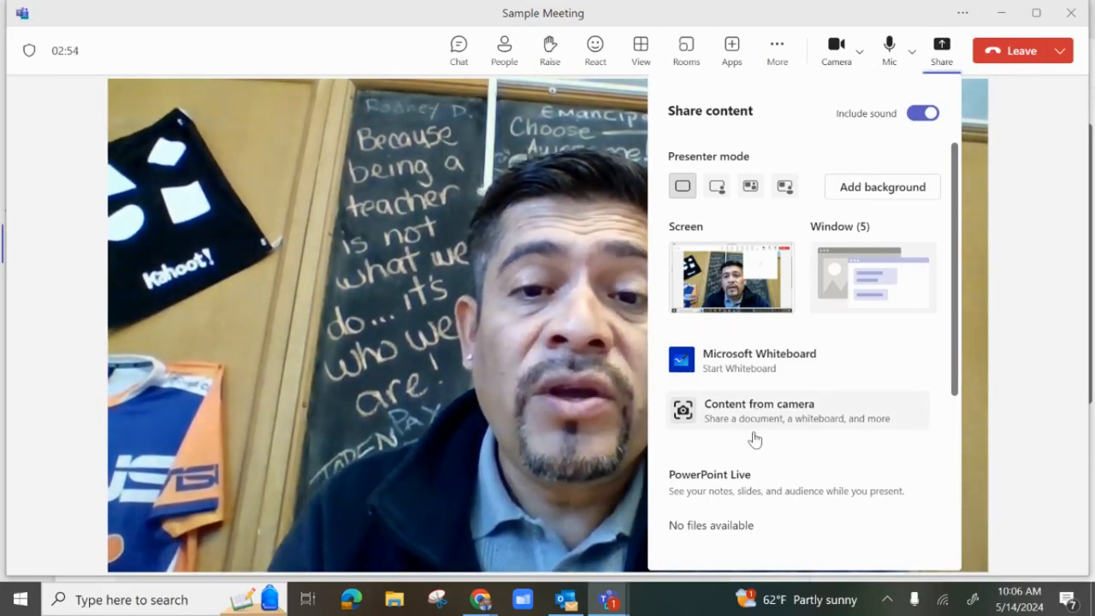
{"action": "left_click_drag", "start_coordinate": [954, 385], "coordinate": [960, 578]}
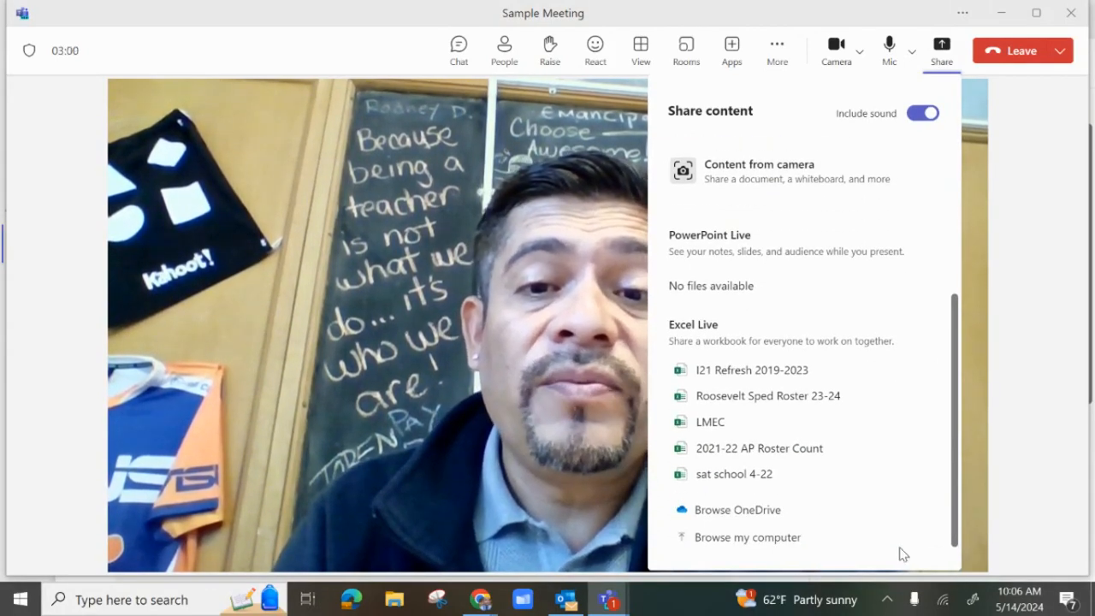
{"action": "left_click", "coordinate": [750, 460]}
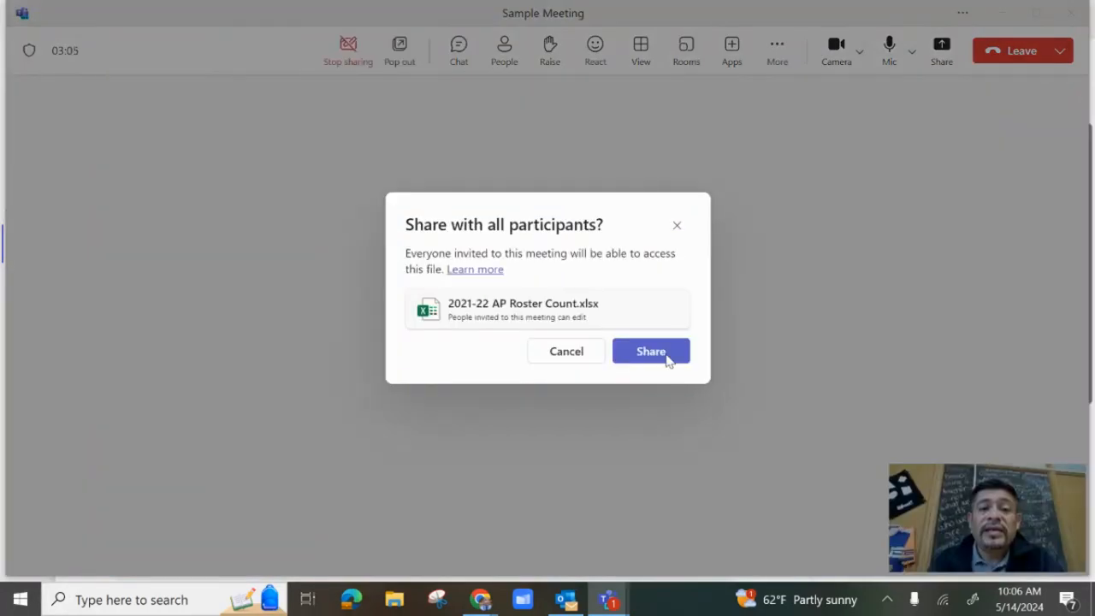
{"action": "left_click", "coordinate": [666, 356]}
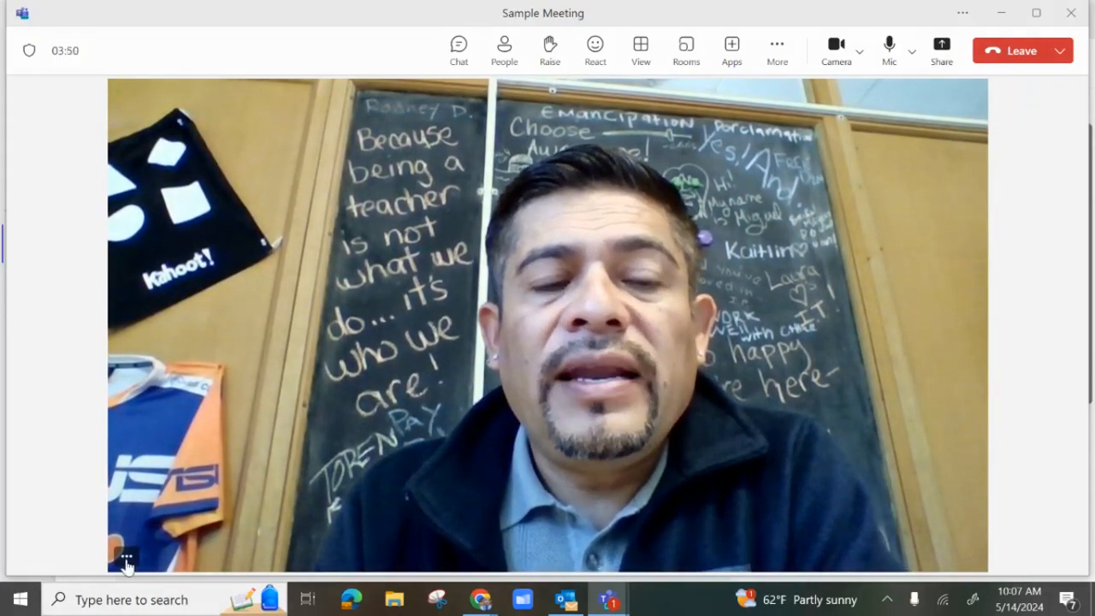
Open the options of your own video tile in the meeting.
{"action": "left_click", "coordinate": [126, 560]}
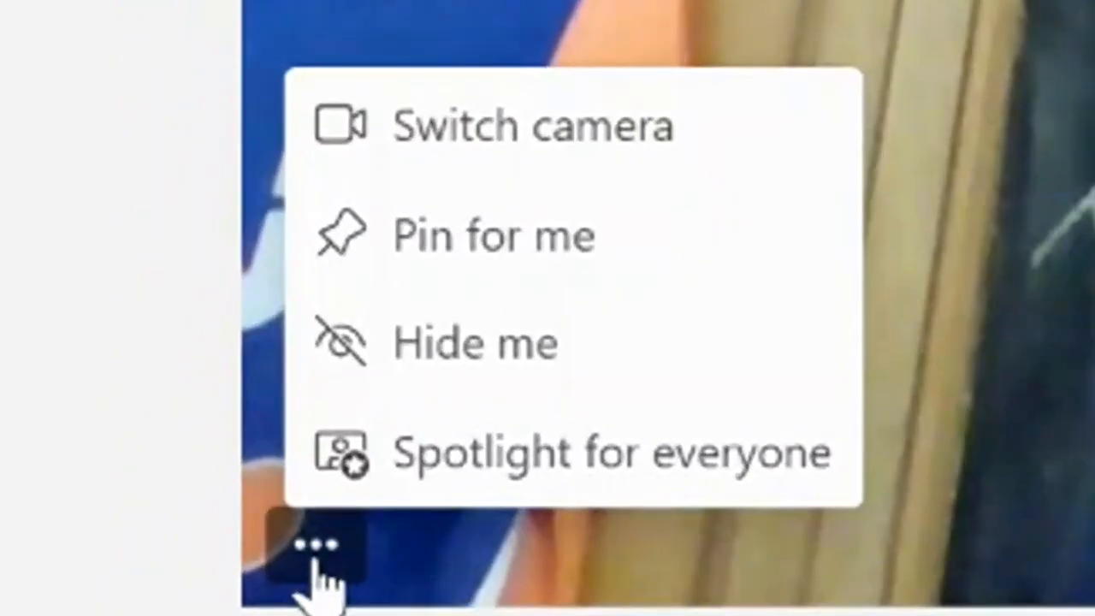